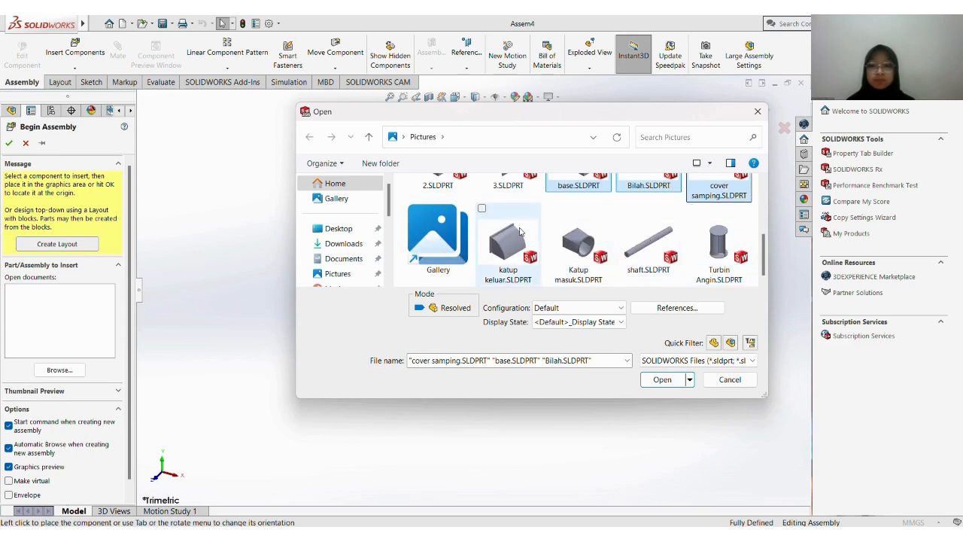
# Add katup keluar, Katup masuk and shaft to the selected part files and open them all for insertion
pyautogui.keyDown('ctrl'); pyautogui.click(517, 233); pyautogui.keyUp('ctrl')
pyautogui.keyDown('ctrl'); pyautogui.click(589, 231); pyautogui.keyUp('ctrl')
pyautogui.keyDown('ctrl'); pyautogui.click(628, 235); pyautogui.keyUp('ctrl')
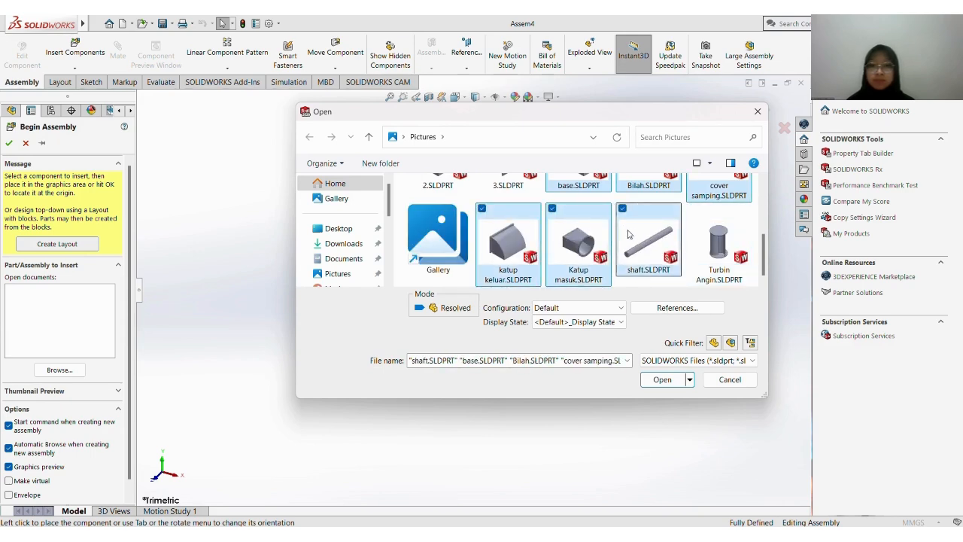
pyautogui.click(662, 379)
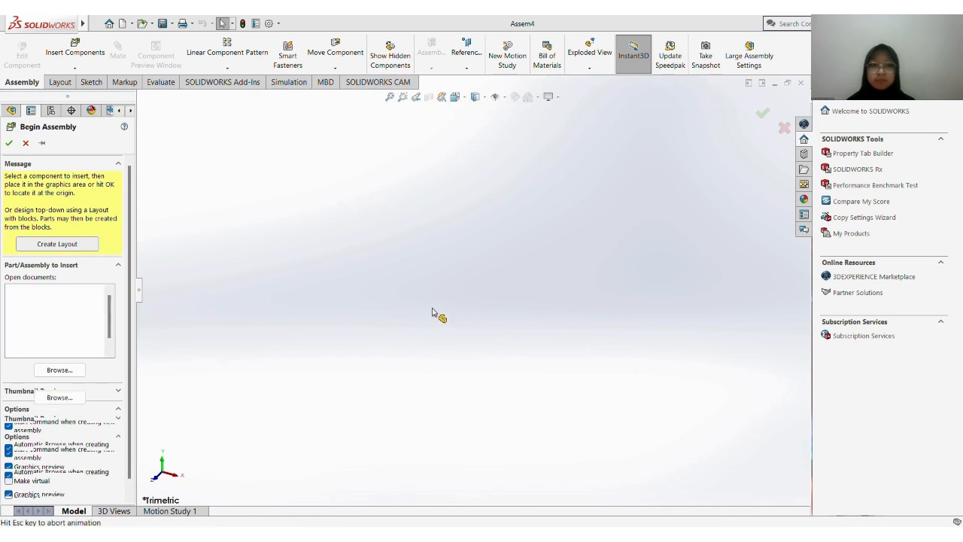
# Place base, Bilah, cover samping, katup keluar, Katup masuk and shaft apart from each other in the assembly
pyautogui.click(429, 306)
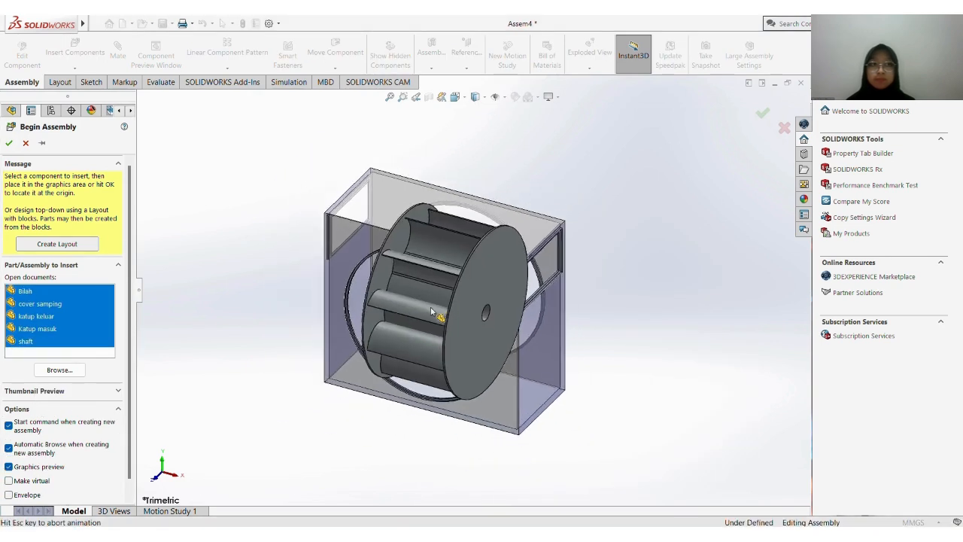
pyautogui.click(331, 306)
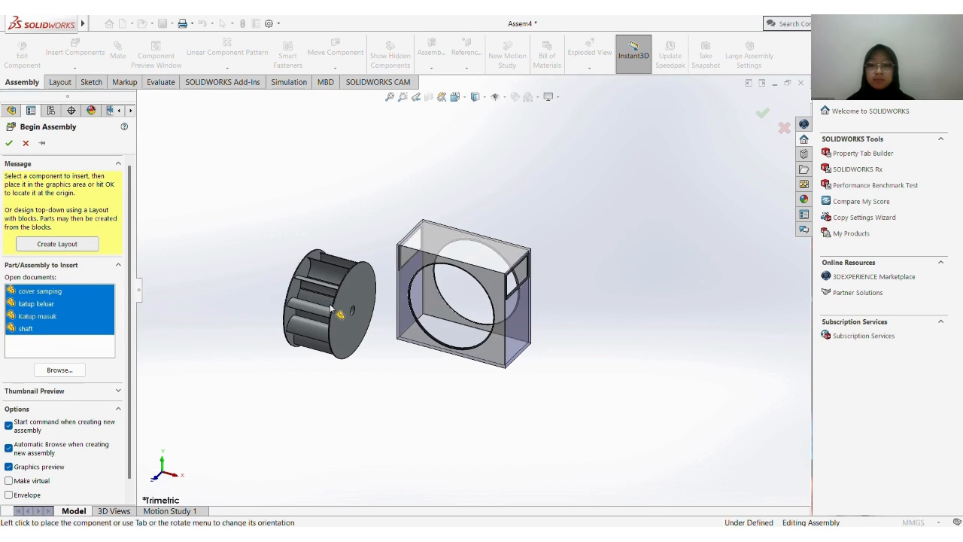
pyautogui.click(412, 356)
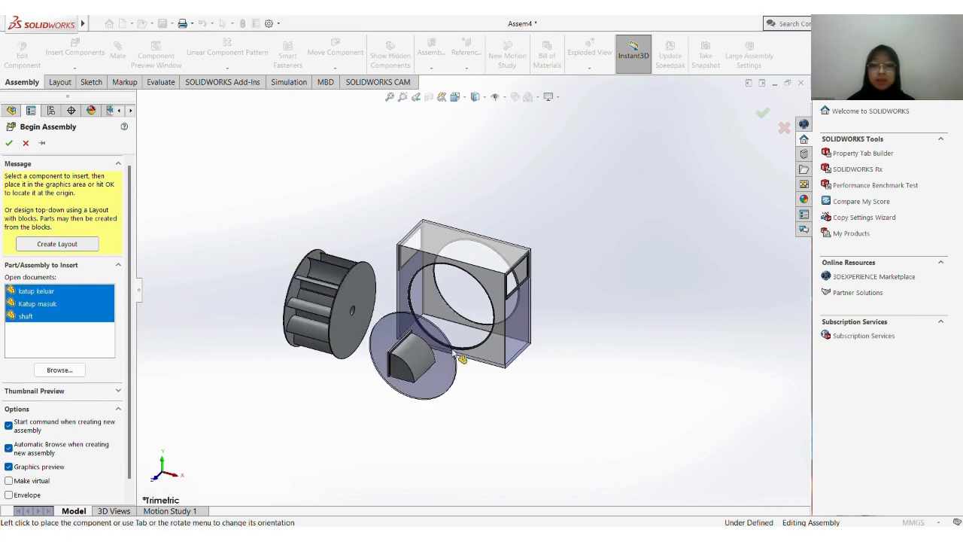
pyautogui.click(363, 228)
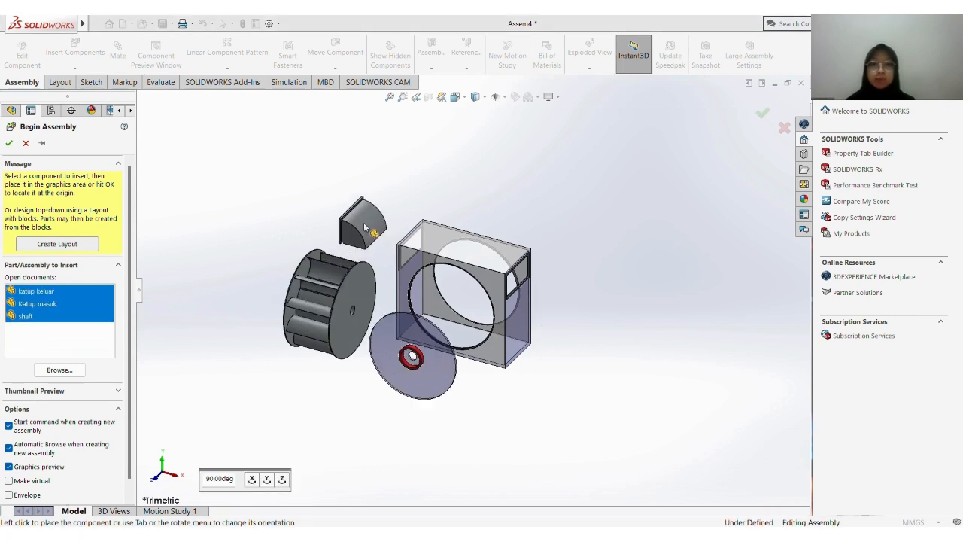
pyautogui.click(585, 295)
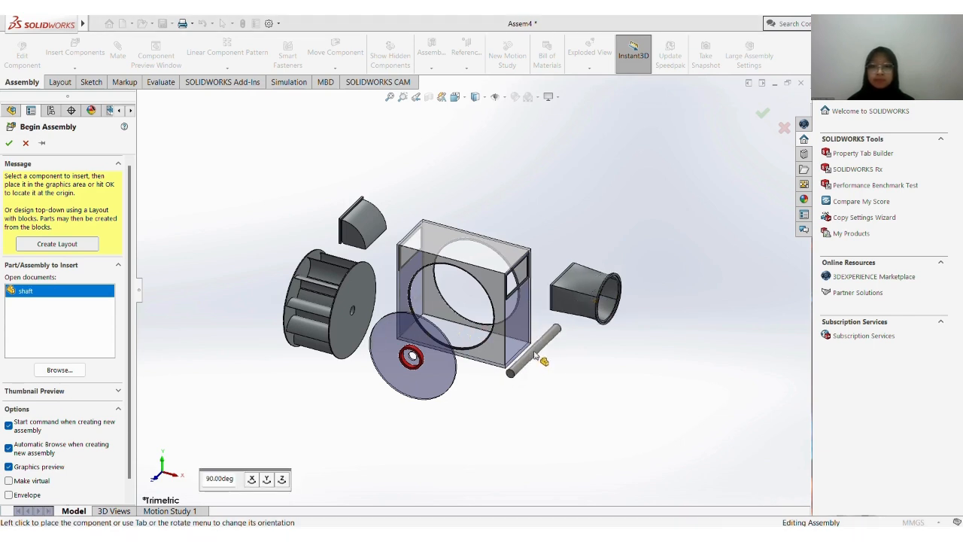
pyautogui.click(518, 350)
# Rotate the Bilah wheel with the triad so its flat disc faces the same way as the base's circular opening
pyautogui.click(369, 289)
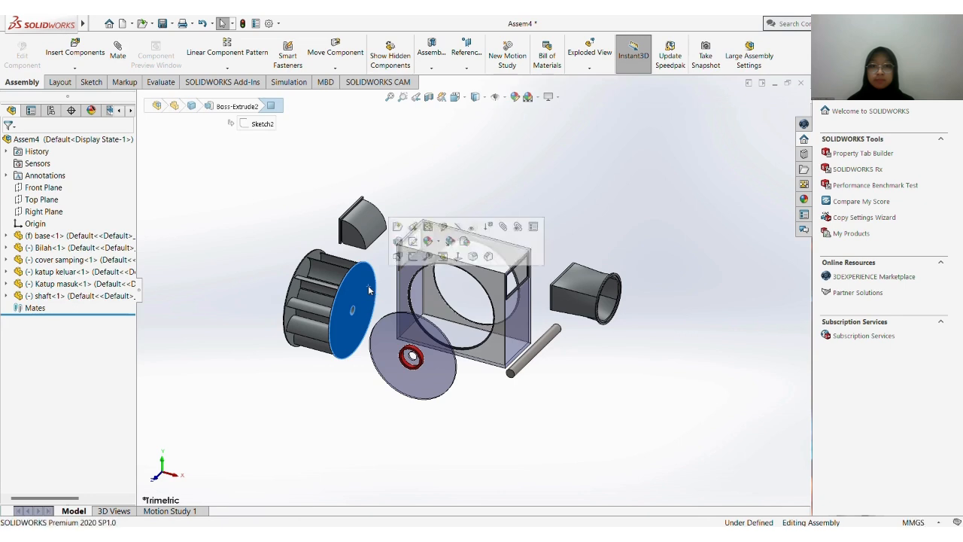
pyautogui.rightClick(369, 290)
pyautogui.click(406, 341)
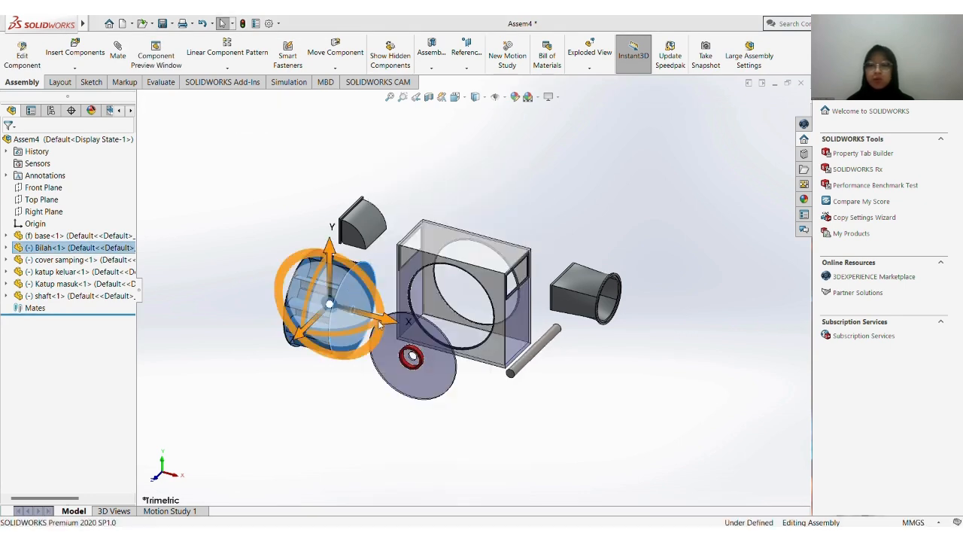
pyautogui.moveTo(346, 331); pyautogui.dragTo(407, 293)
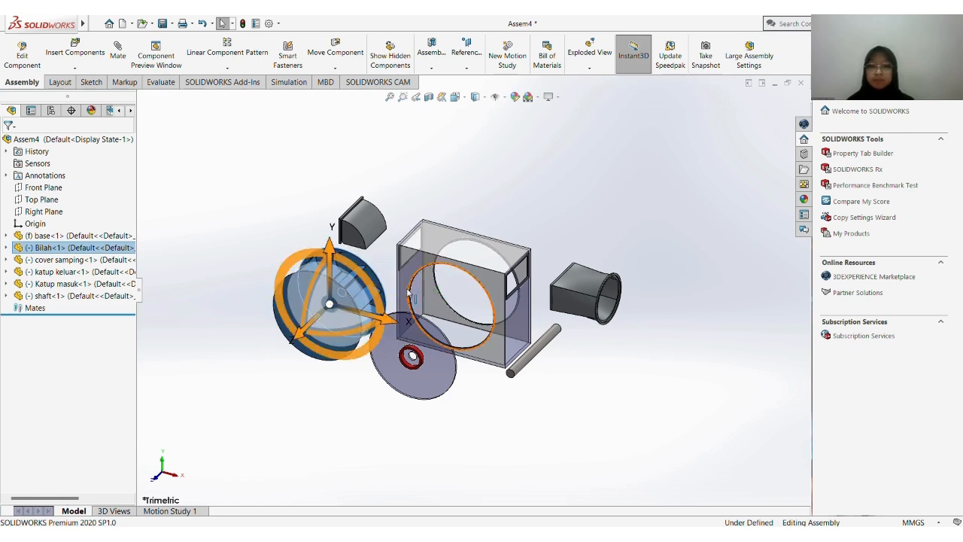
# Rotate katup keluar about its vertical axis with the triad so its rectangular flange faces the base
pyautogui.click(374, 226)
pyautogui.rightClick(376, 226)
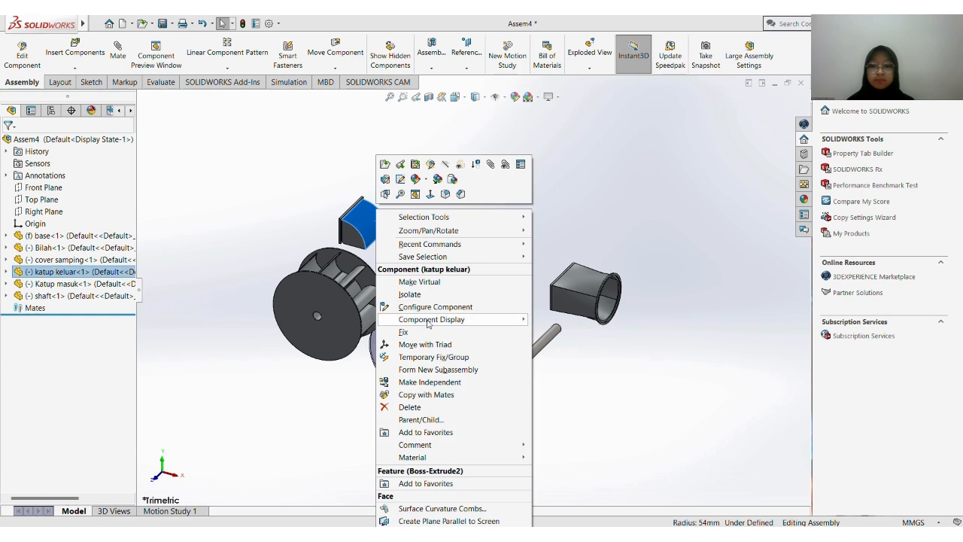
pyautogui.click(421, 344)
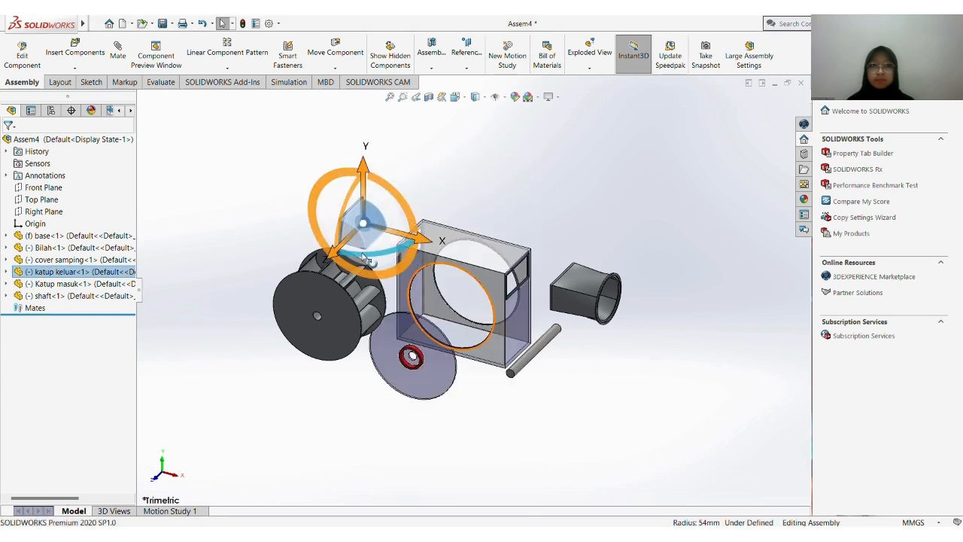
pyautogui.moveTo(358, 258); pyautogui.dragTo(364, 224)
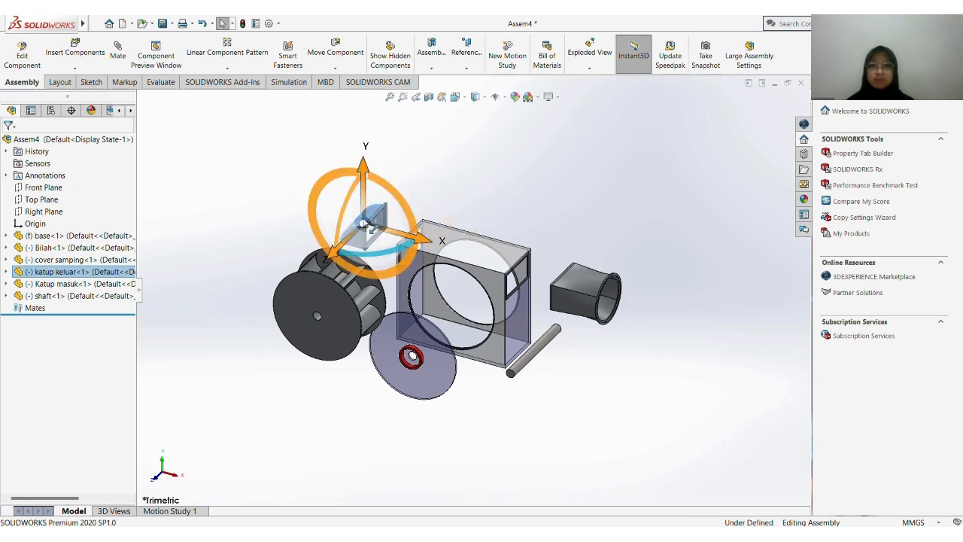
pyautogui.click(530, 203)
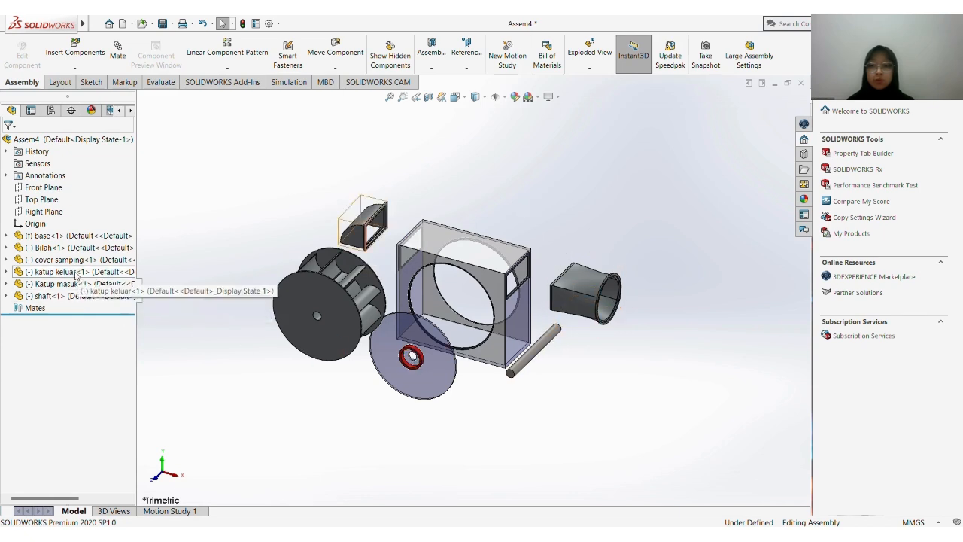
# Place a second copy of cover samping above the base and turn it around with the triad to face the opposite way
pyautogui.click(72, 260)
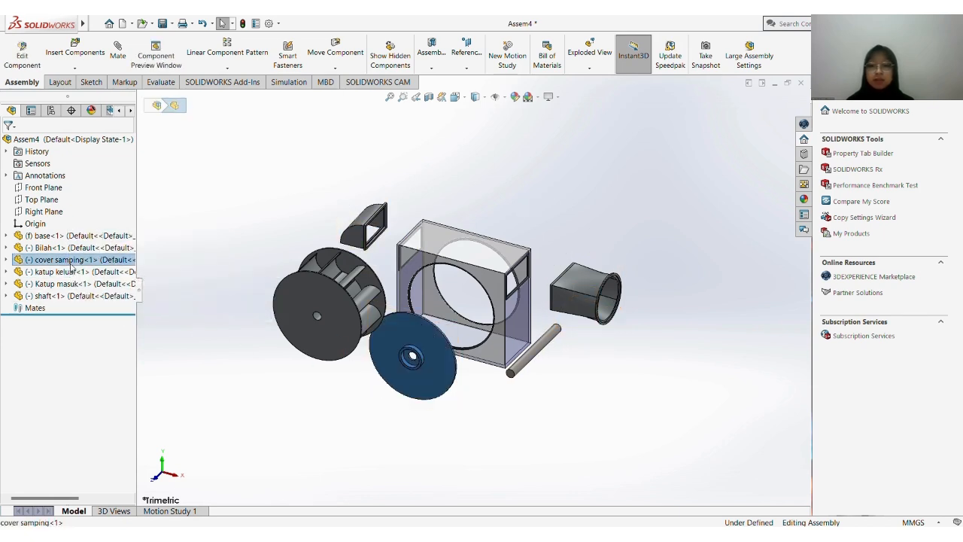
pyautogui.click(484, 204)
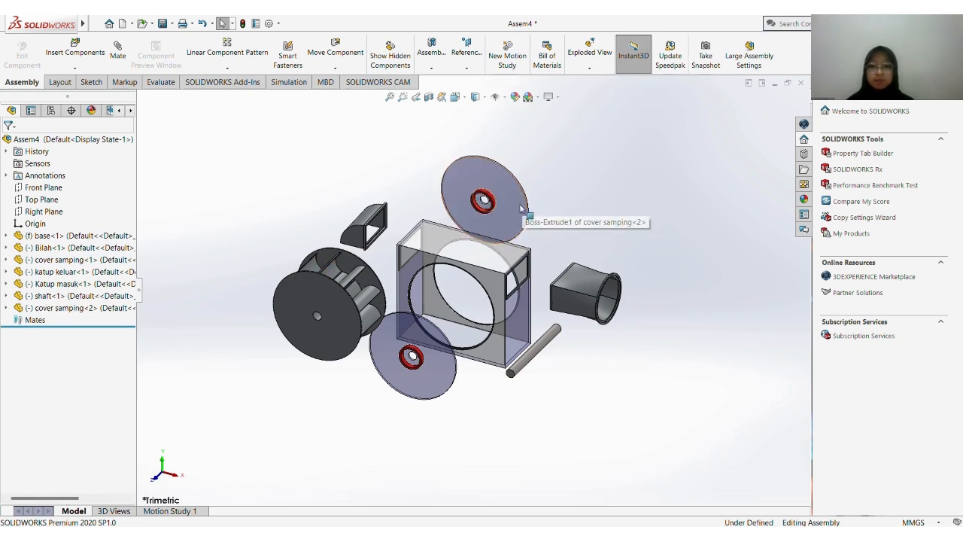
pyautogui.click(501, 203)
pyautogui.rightClick(502, 203)
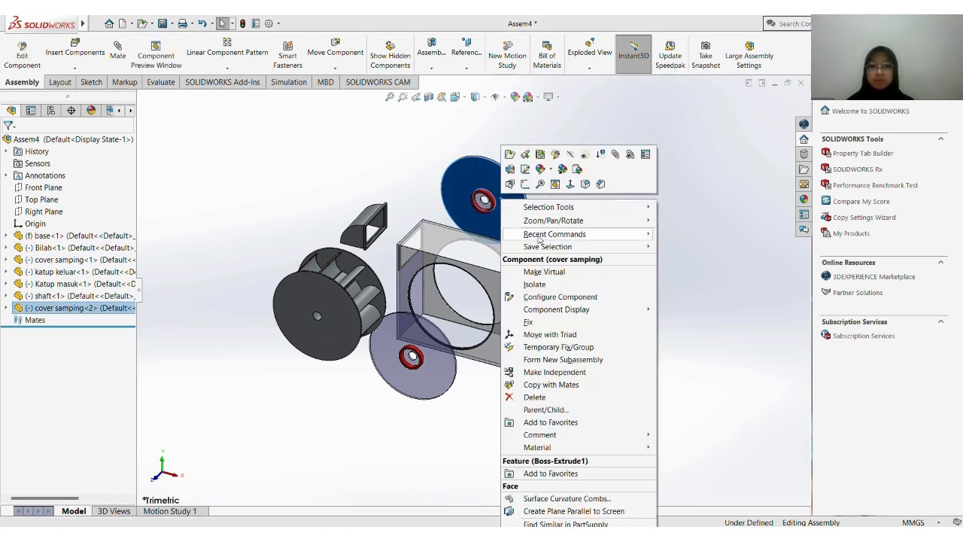
pyautogui.click(566, 329)
pyautogui.moveTo(496, 230); pyautogui.dragTo(470, 182)
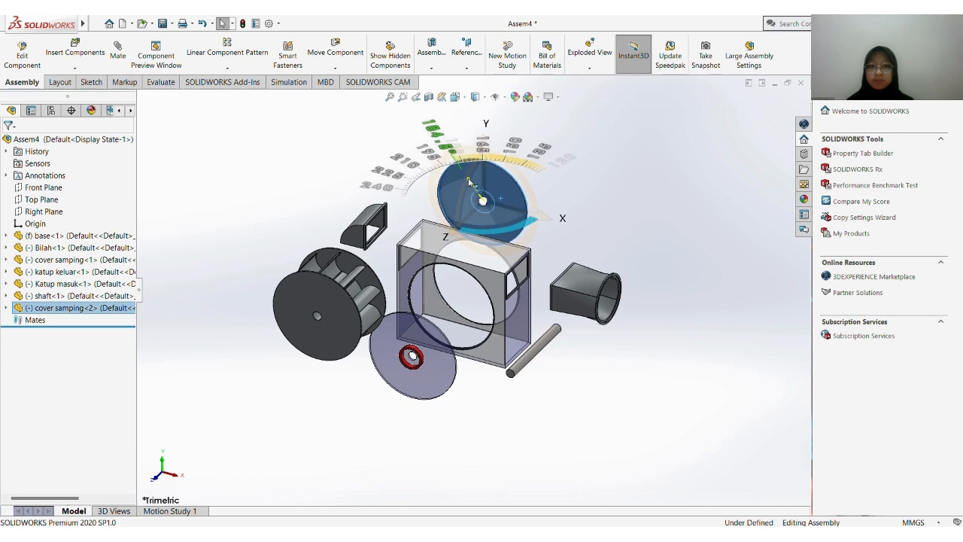
pyautogui.click(609, 216)
# Add a concentric mate between the first cover samping's rim and the cylindrical recess of the base's front circular opening
pyautogui.scroll(-3, 634, 193)
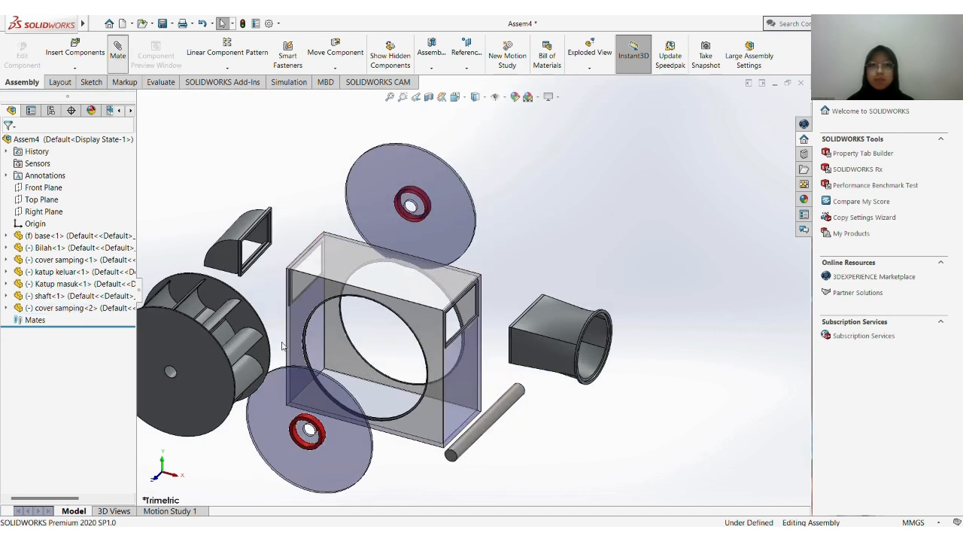
pyautogui.scroll(-2, 303, 351)
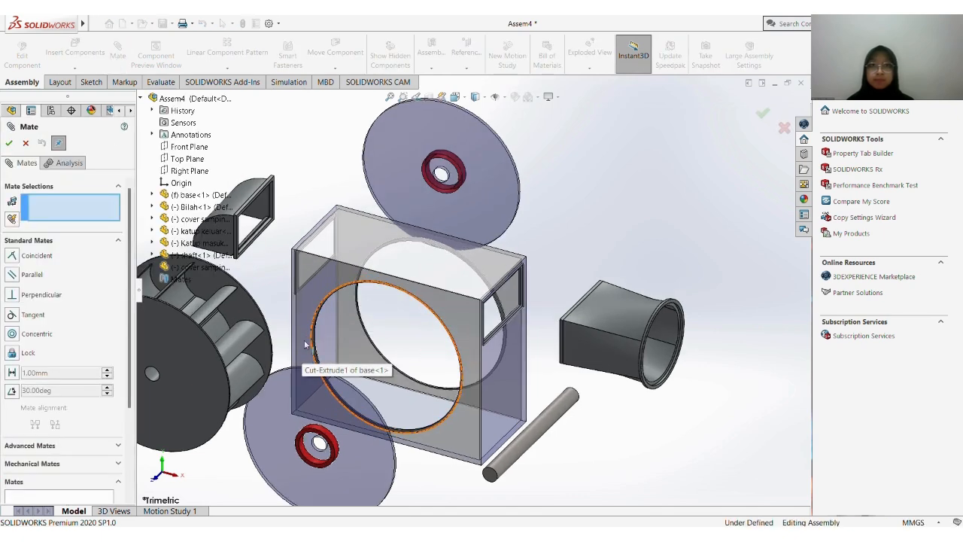
pyautogui.scroll(-5, 308, 346)
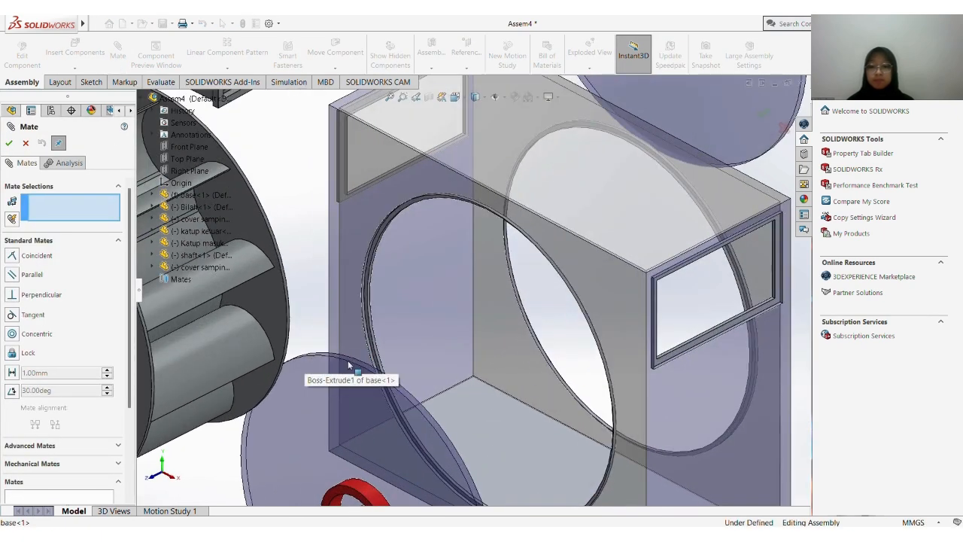
pyautogui.click(363, 369)
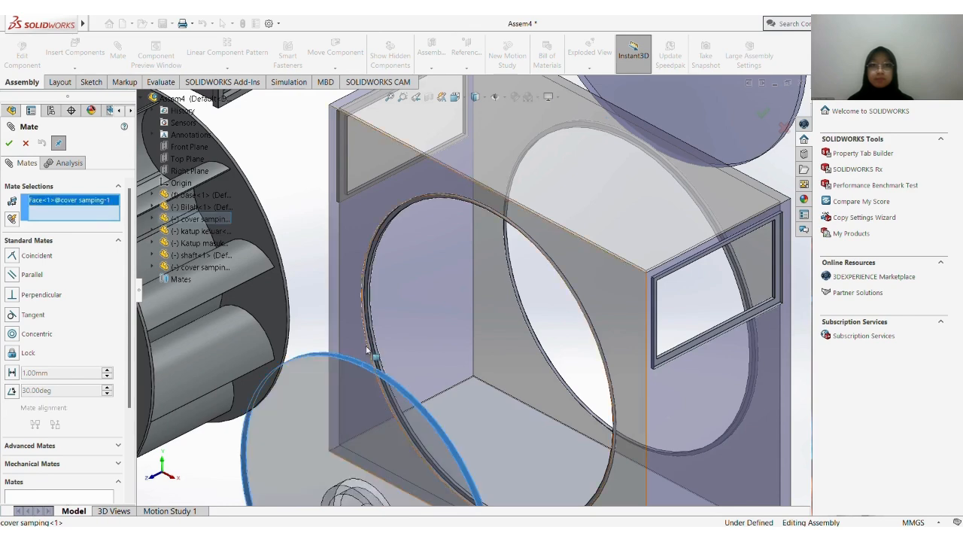
pyautogui.scroll(-5, 365, 331)
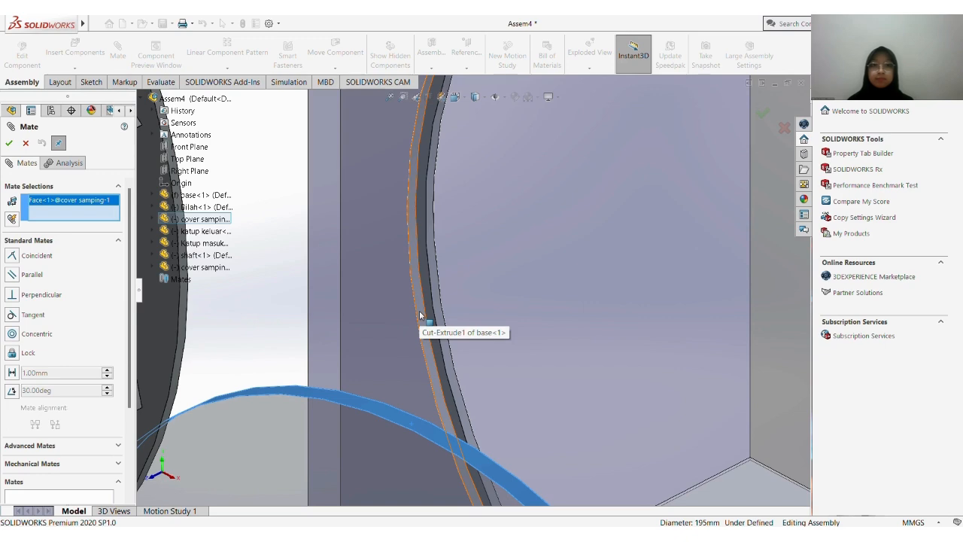
pyautogui.click(421, 315)
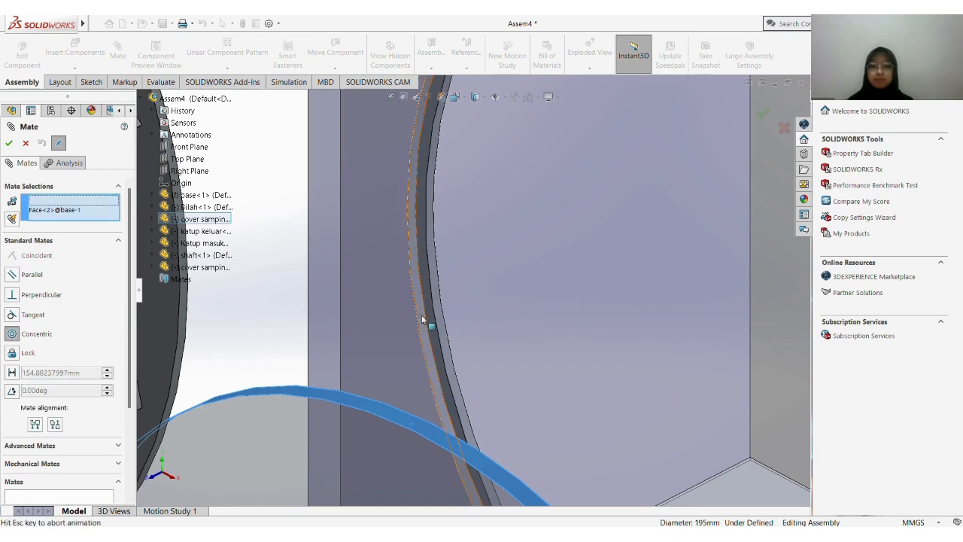
pyautogui.rightClick(421, 315)
# Pull the first cover samping out along its axis and mate its inner face coincident with the ledge of the base's front opening
pyautogui.scroll(4, 421, 314)
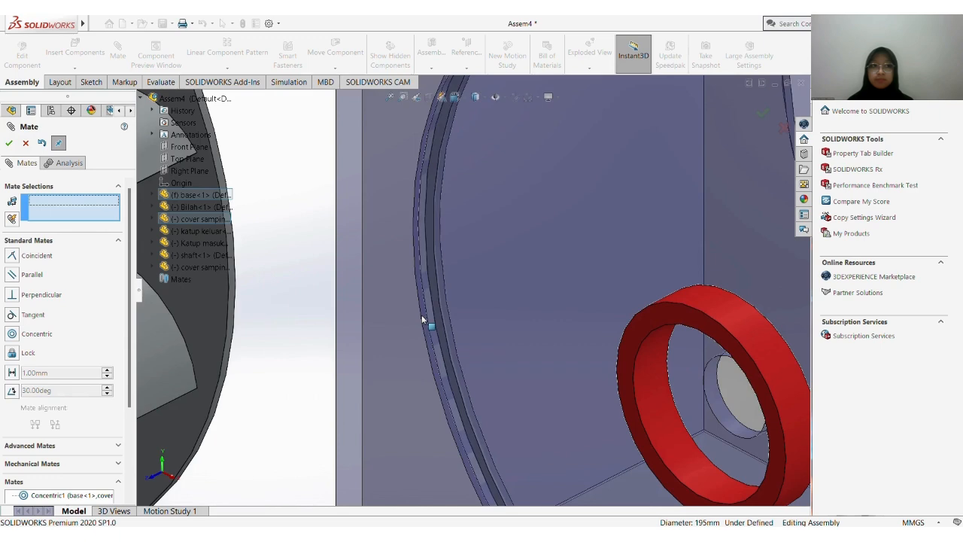
pyautogui.scroll(3, 538, 253)
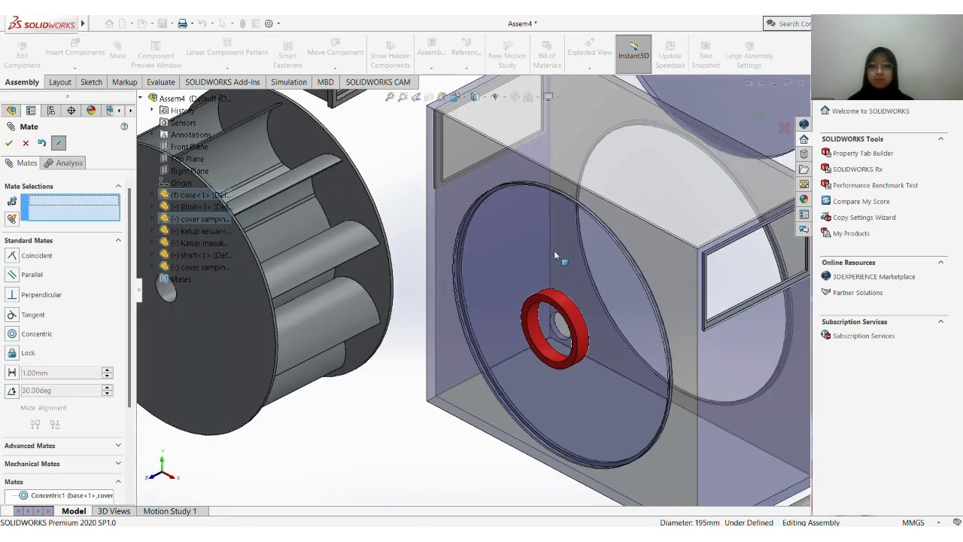
pyautogui.moveTo(511, 274); pyautogui.dragTo(284, 370)
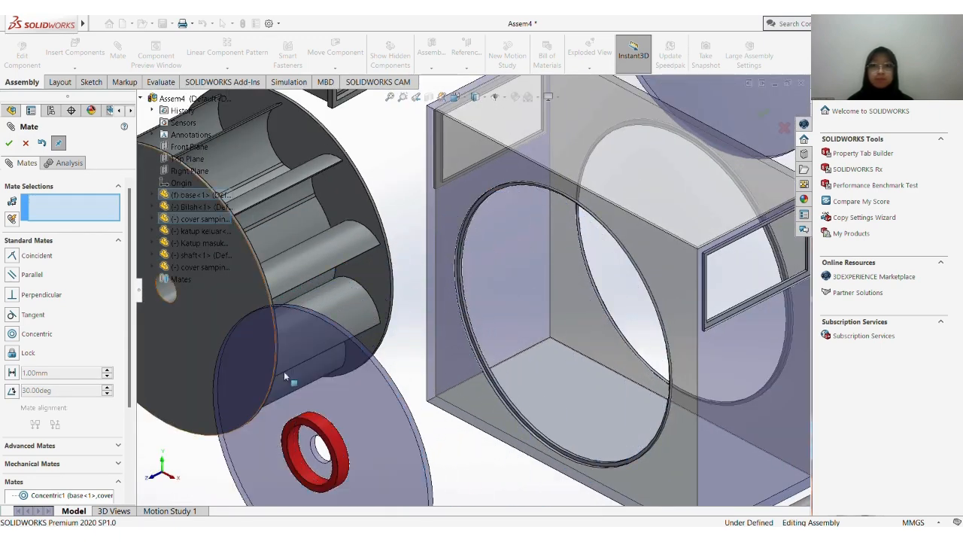
pyautogui.scroll(-6, 476, 294)
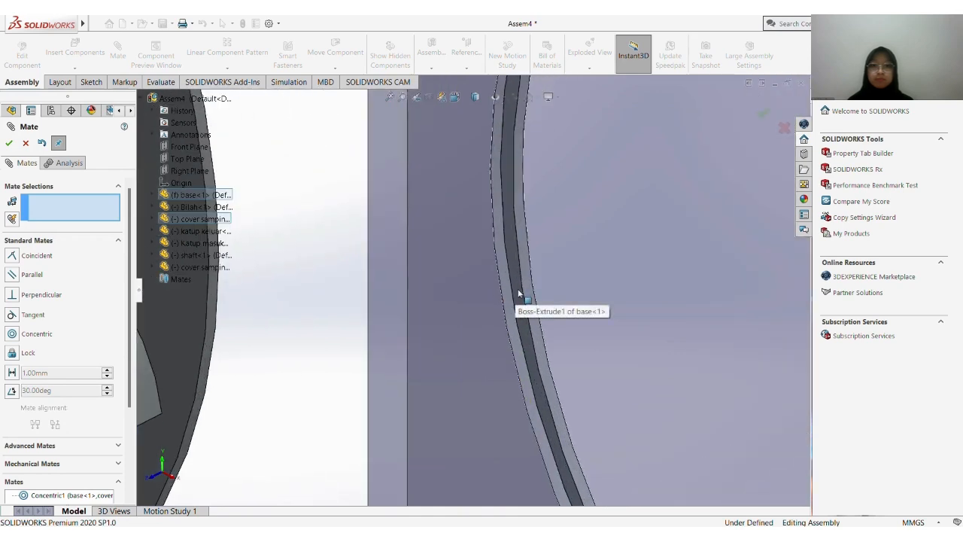
pyautogui.click(512, 276)
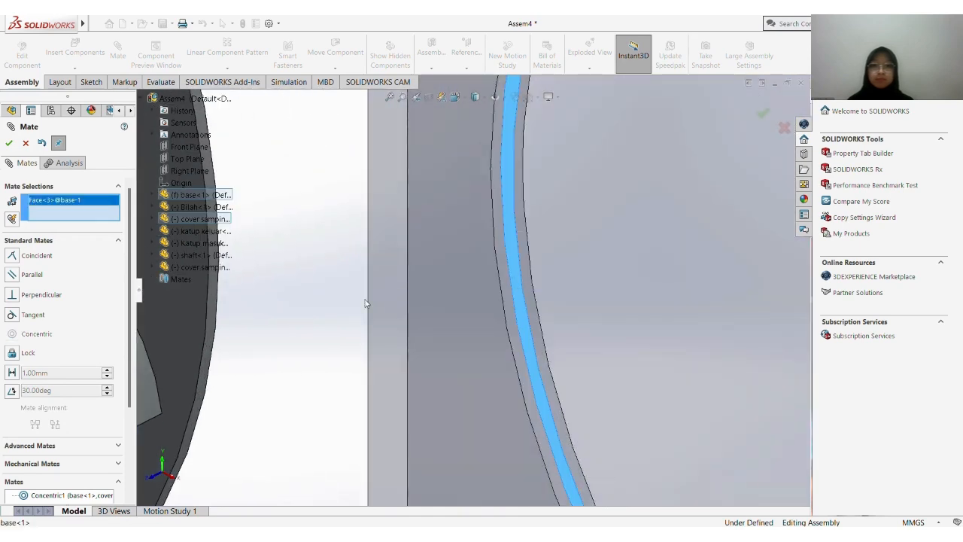
pyautogui.scroll(3, 360, 329)
pyautogui.scroll(7, 386, 369)
pyautogui.moveTo(436, 351); pyautogui.dragTo(370, 361, button='middle')
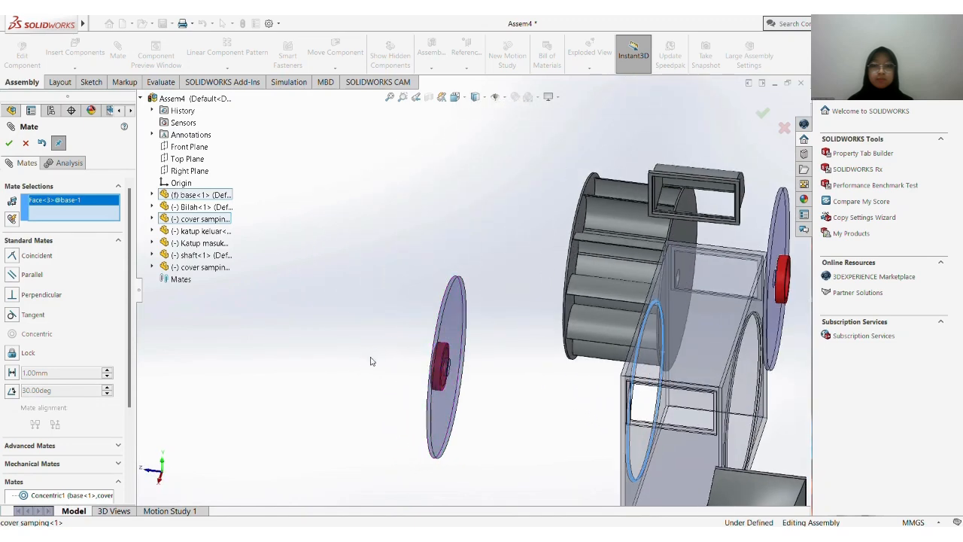
pyautogui.click(460, 341)
pyautogui.press('Return')
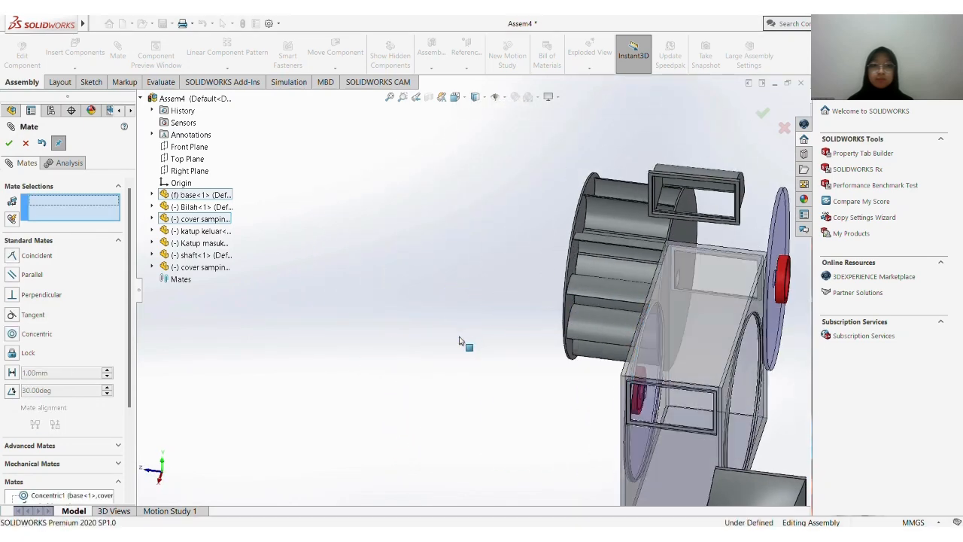
# Add a coincident mate between the ledge of the base's remaining circular opening and the inner face of the second cover samping
pyautogui.scroll(-10, 641, 282)
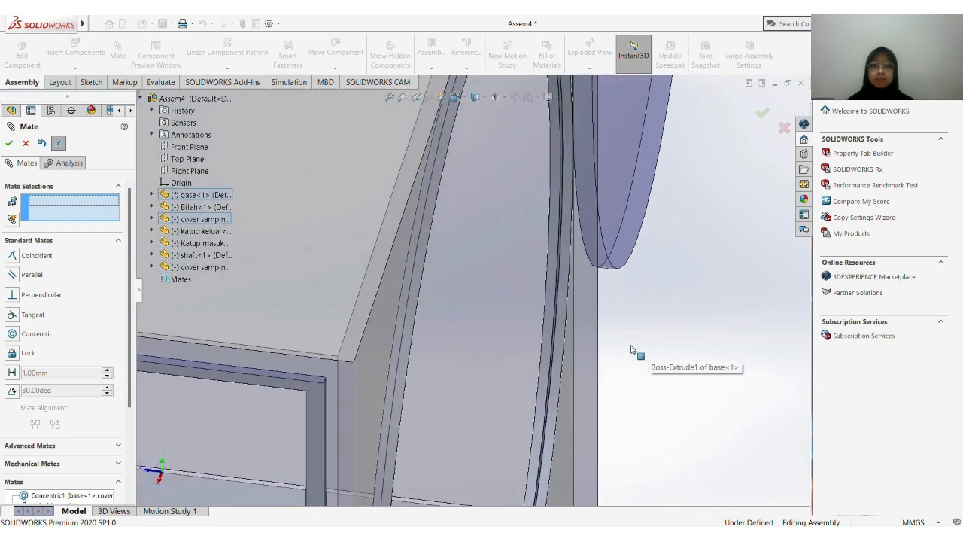
pyautogui.moveTo(565, 335); pyautogui.dragTo(539, 338, button='middle')
pyautogui.click(541, 339)
pyautogui.scroll(10, 538, 316)
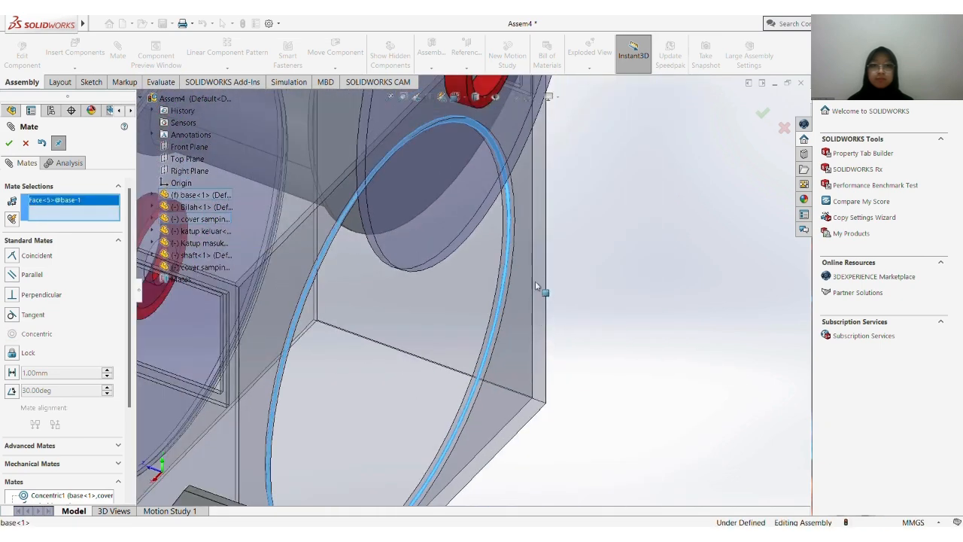
pyautogui.scroll(8, 492, 239)
pyautogui.moveTo(496, 232); pyautogui.dragTo(433, 231, button='middle')
pyautogui.scroll(-5, 432, 231)
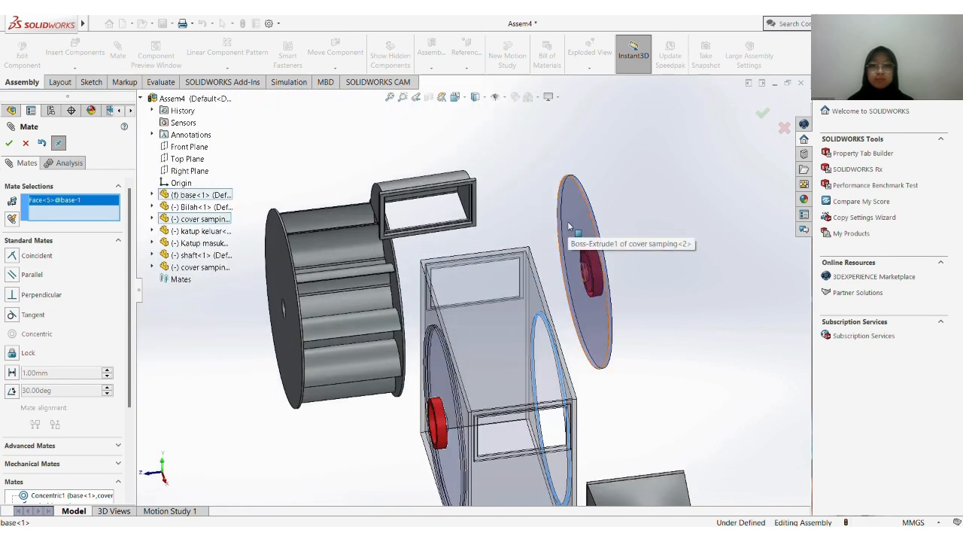
pyautogui.click(569, 226)
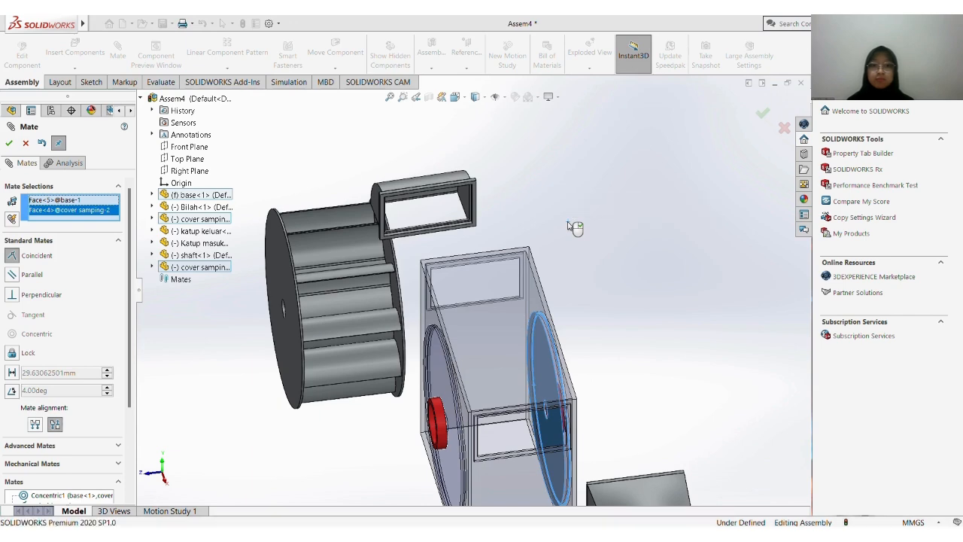
pyautogui.rightClick(569, 226)
# Add a concentric mate between the second cover samping's rim and the cylindrical recess of the base's matching circular opening
pyautogui.scroll(3, 565, 364)
pyautogui.scroll(-2, 563, 363)
pyautogui.moveTo(552, 346); pyautogui.dragTo(526, 352, button='middle')
pyautogui.scroll(-5, 524, 351)
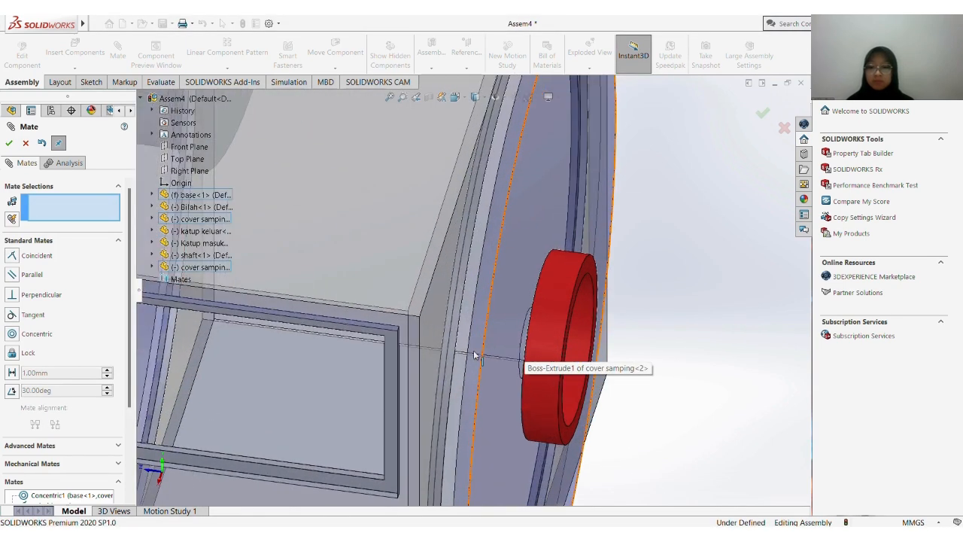
pyautogui.click(474, 352)
pyautogui.scroll(5, 473, 372)
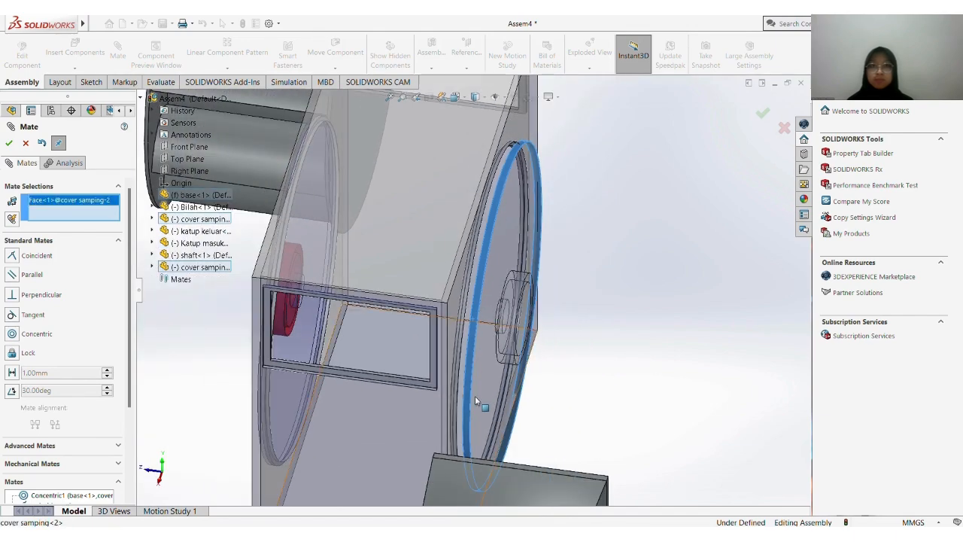
pyautogui.moveTo(478, 397); pyautogui.dragTo(319, 304, button='middle')
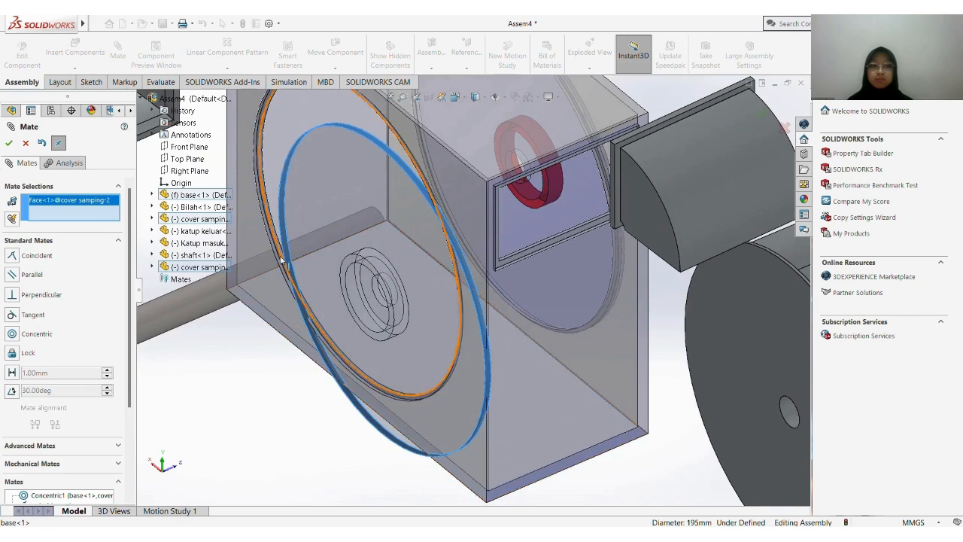
pyautogui.scroll(-8, 294, 257)
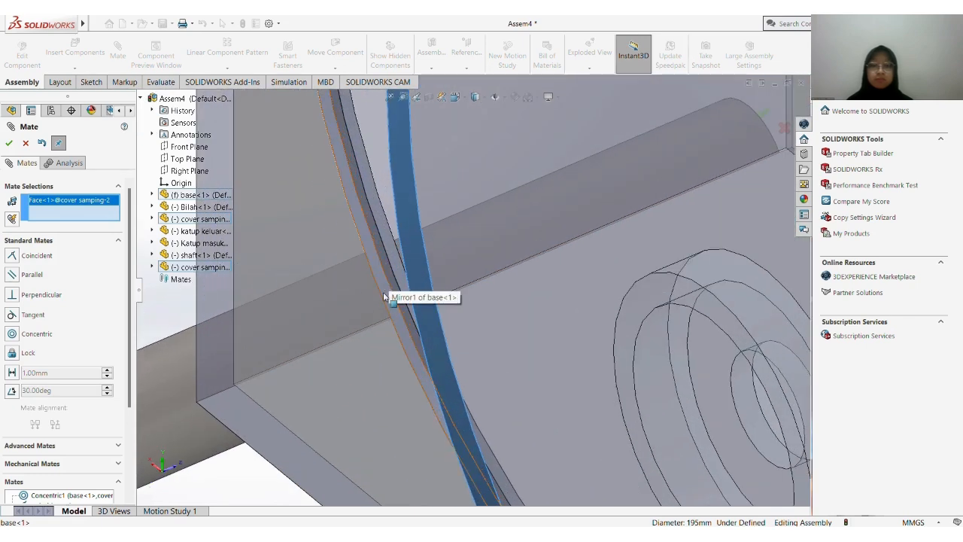
pyautogui.click(385, 297)
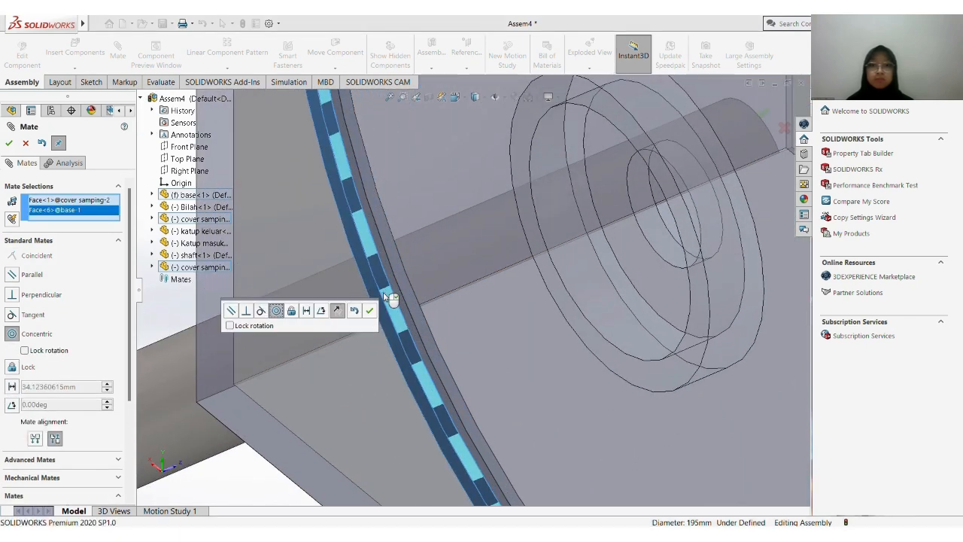
pyautogui.press('Return')
# Add a concentric mate between the shaft's cylindrical face and the center hole of Bilah
pyautogui.scroll(10, 383, 294)
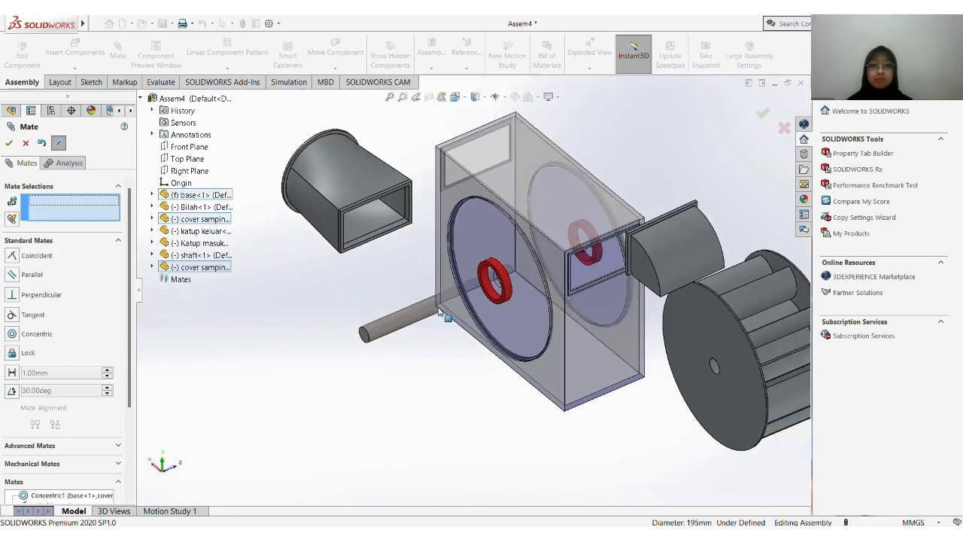
pyautogui.scroll(3, 474, 316)
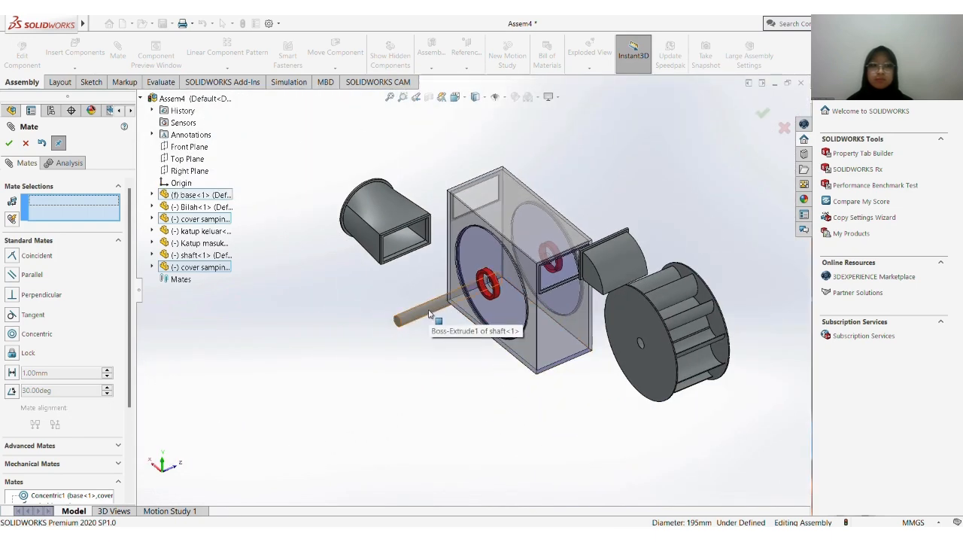
pyautogui.click(430, 312)
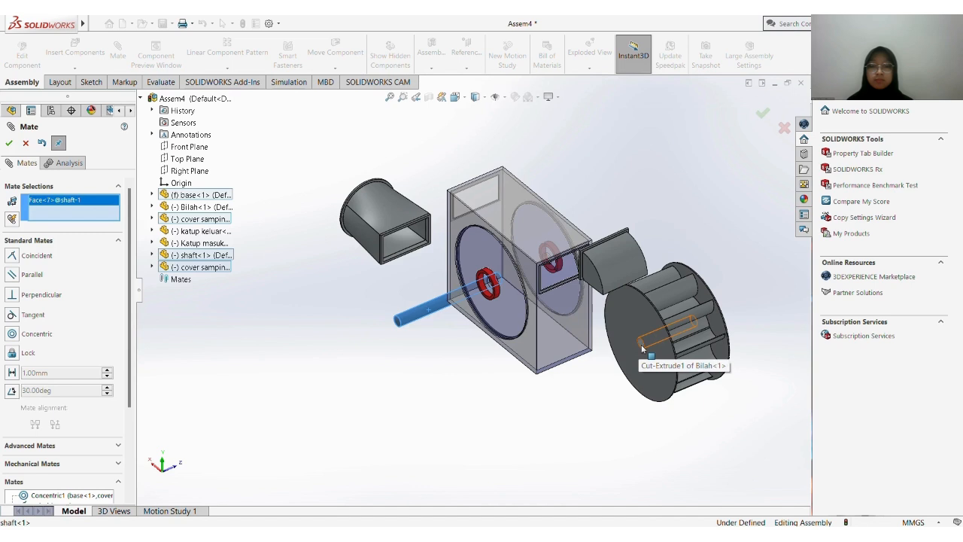
pyautogui.click(641, 344)
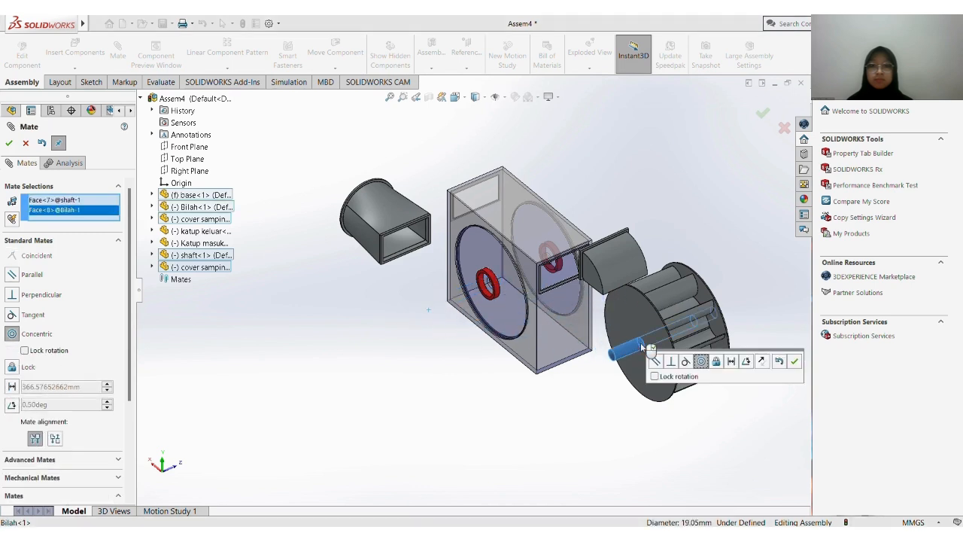
pyautogui.press('Return')
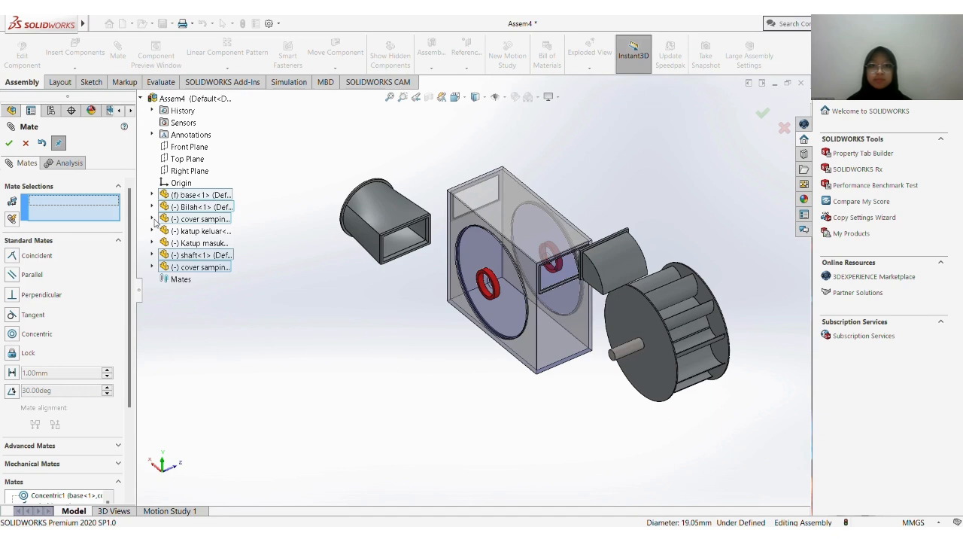
# Mate Bilah's Right Plane coincident with the base's Front Plane
pyautogui.click(152, 207)
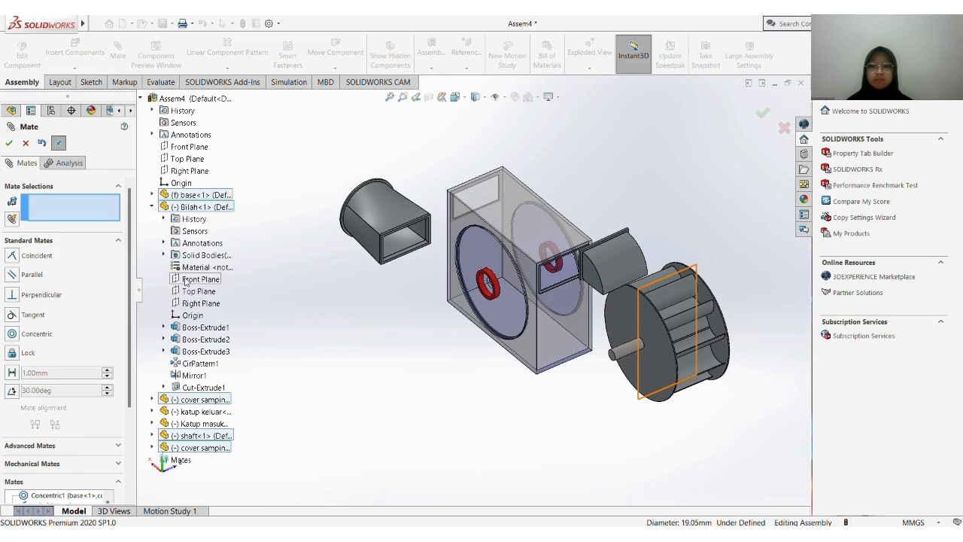
pyautogui.click(191, 302)
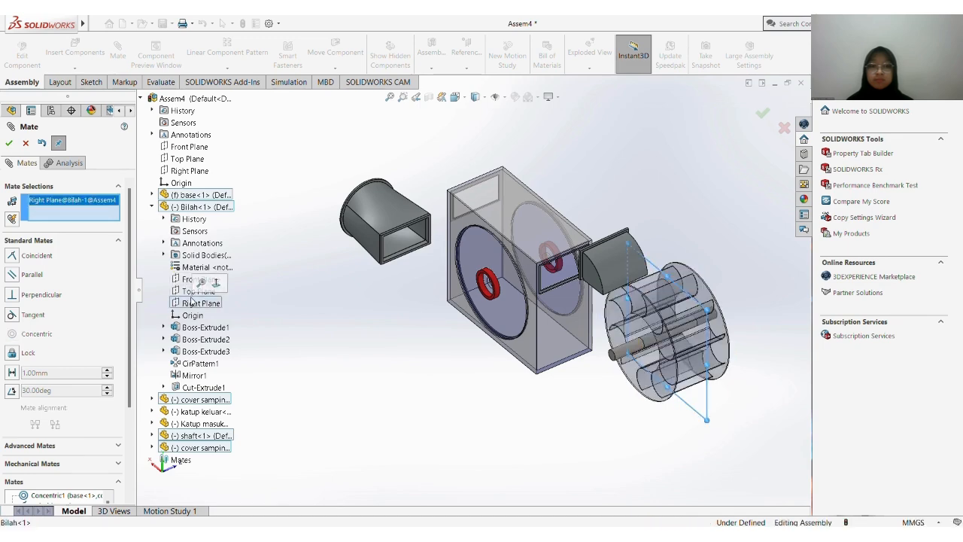
pyautogui.click(153, 195)
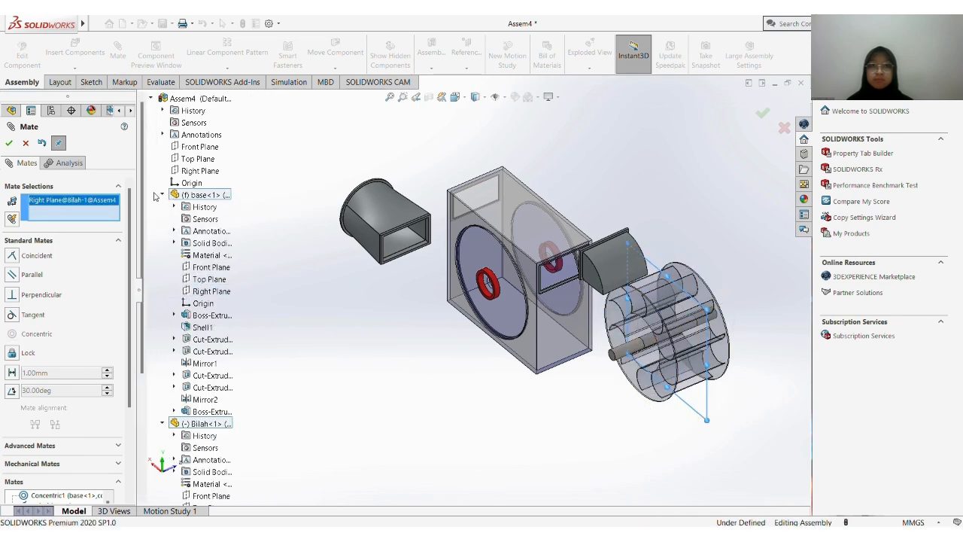
pyautogui.click(210, 268)
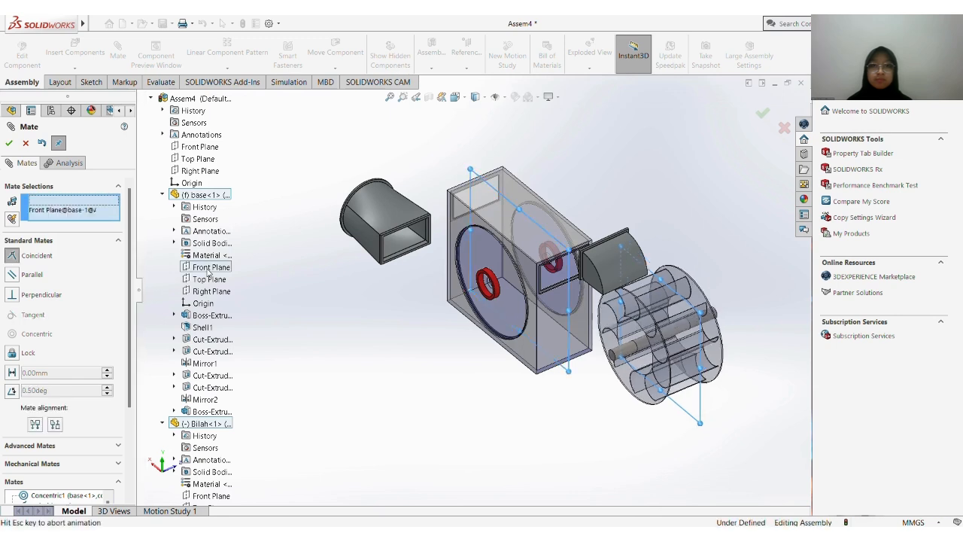
pyautogui.press('Return')
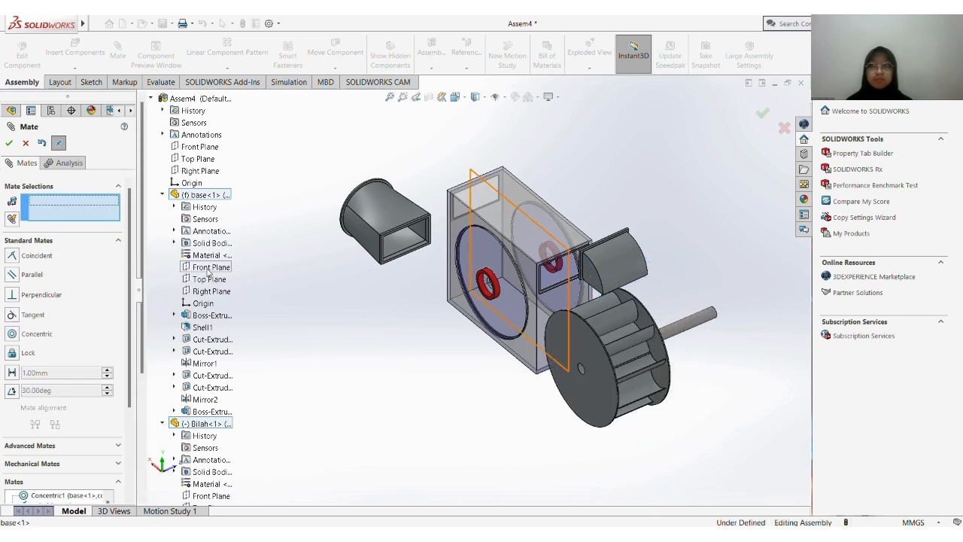
# Add a concentric mate between Bilah's center hole and the small shaft hole in the second cover samping
pyautogui.click(581, 371)
pyautogui.scroll(-5, 494, 290)
pyautogui.scroll(-4, 495, 290)
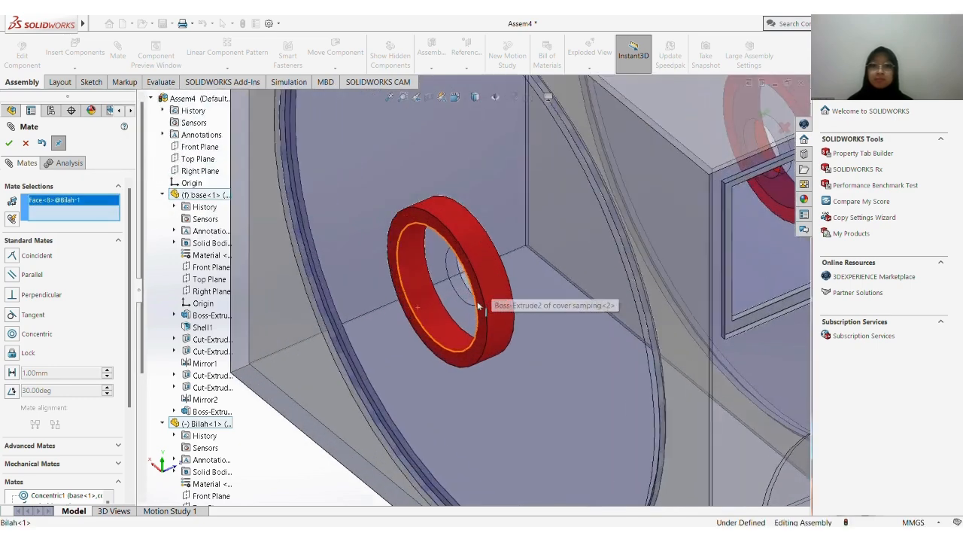
pyautogui.moveTo(462, 291); pyautogui.dragTo(607, 283, button='middle')
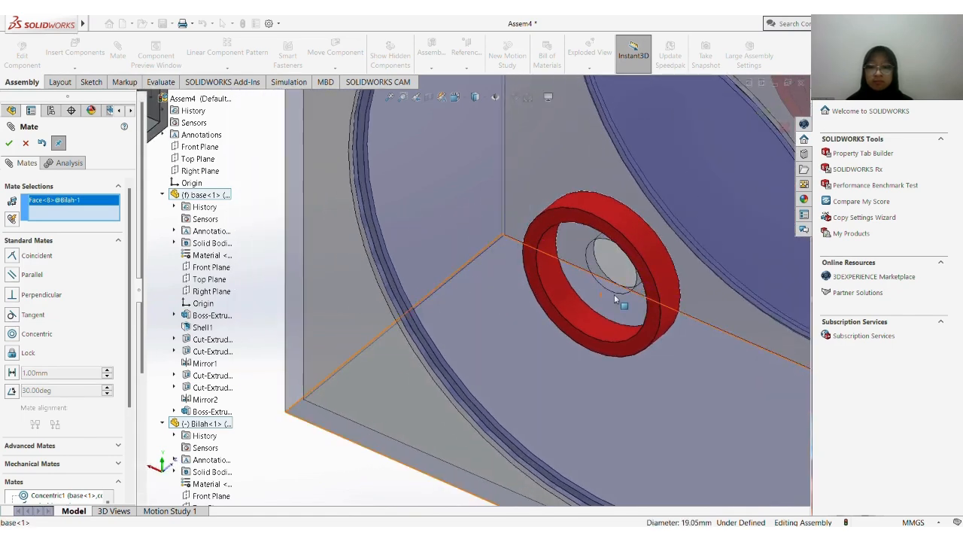
pyautogui.click(592, 257)
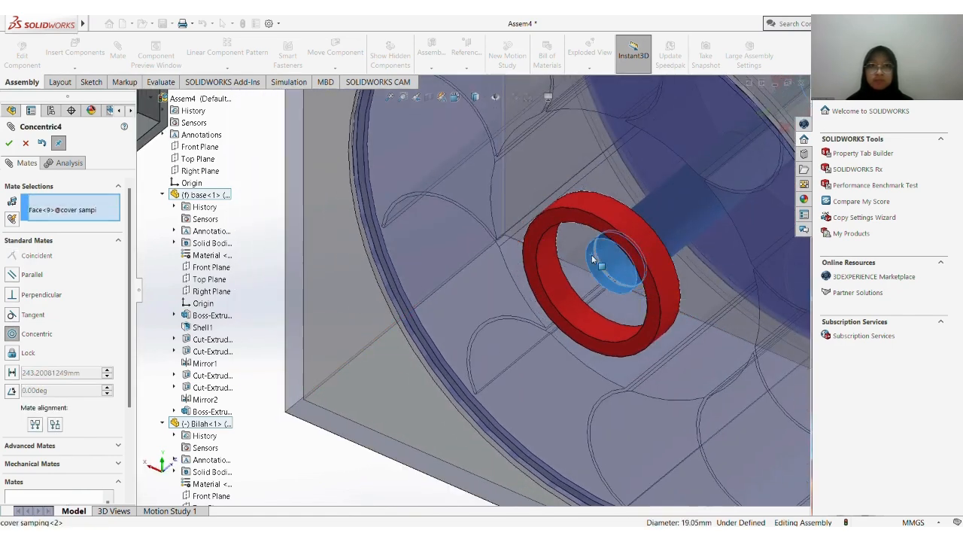
pyautogui.rightClick(592, 258)
# Mate the base's Front Plane coincident with the shaft's Front Plane
pyautogui.scroll(7, 592, 258)
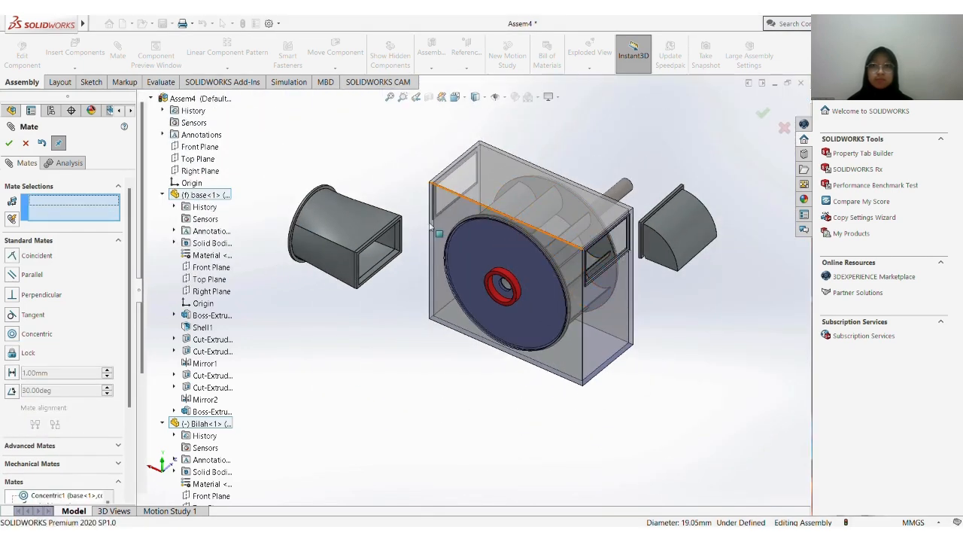
pyautogui.click(206, 269)
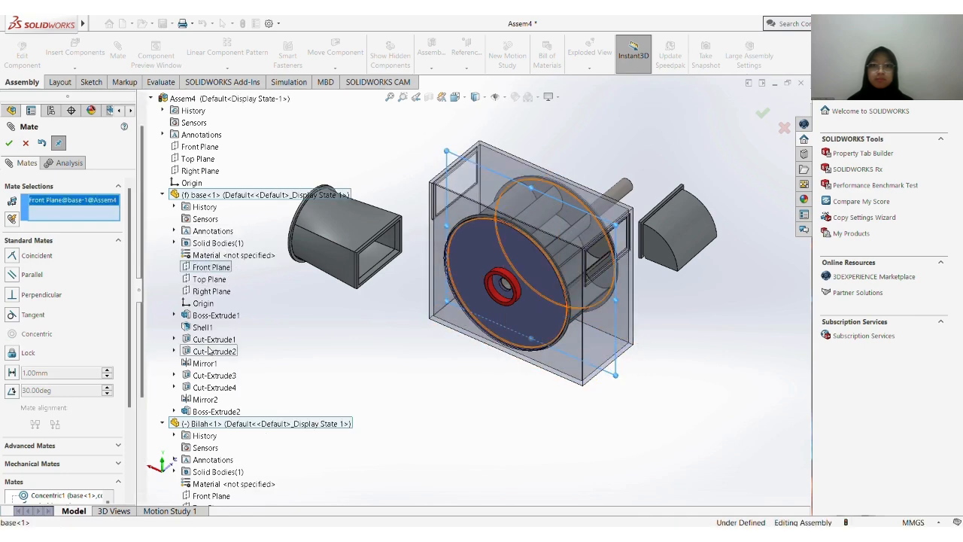
pyautogui.scroll(-5, 210, 351)
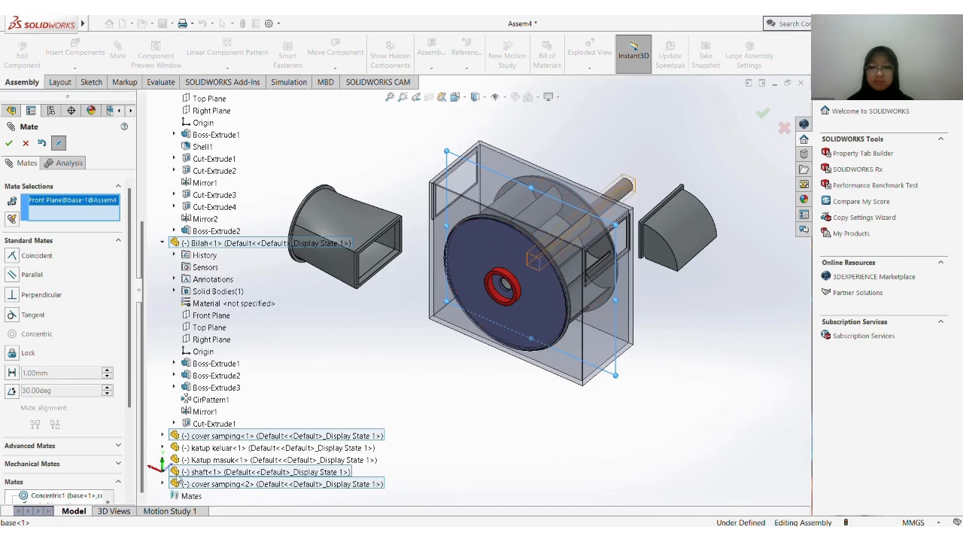
pyautogui.click(162, 471)
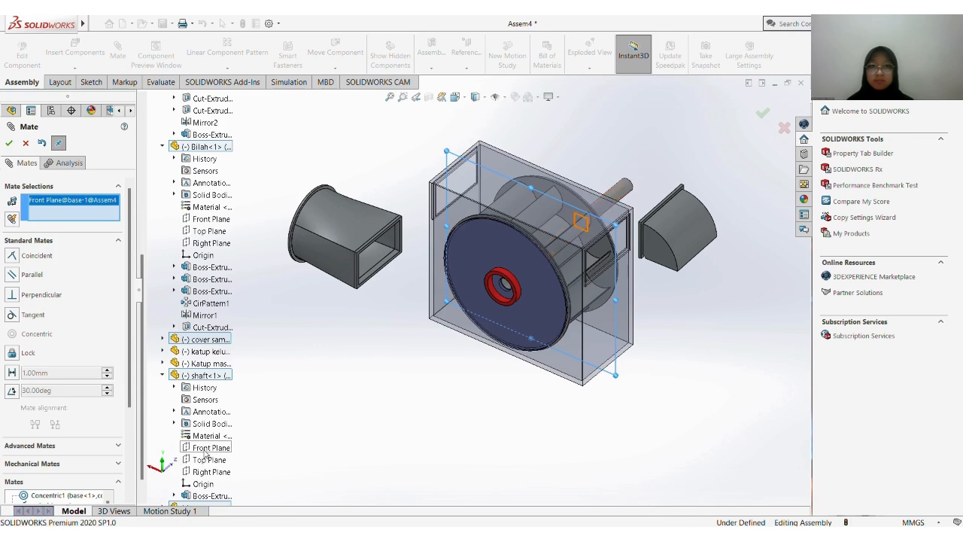
pyautogui.click(201, 448)
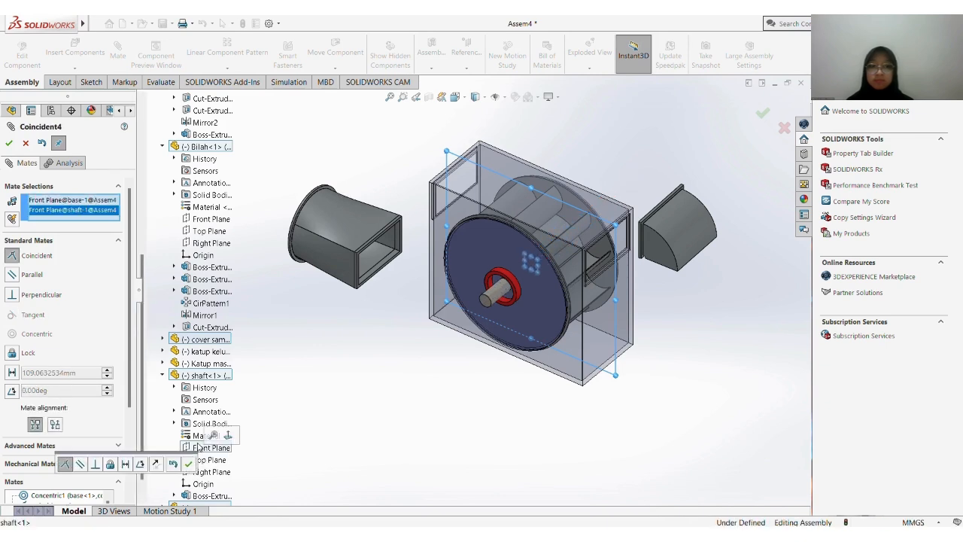
pyautogui.click(188, 464)
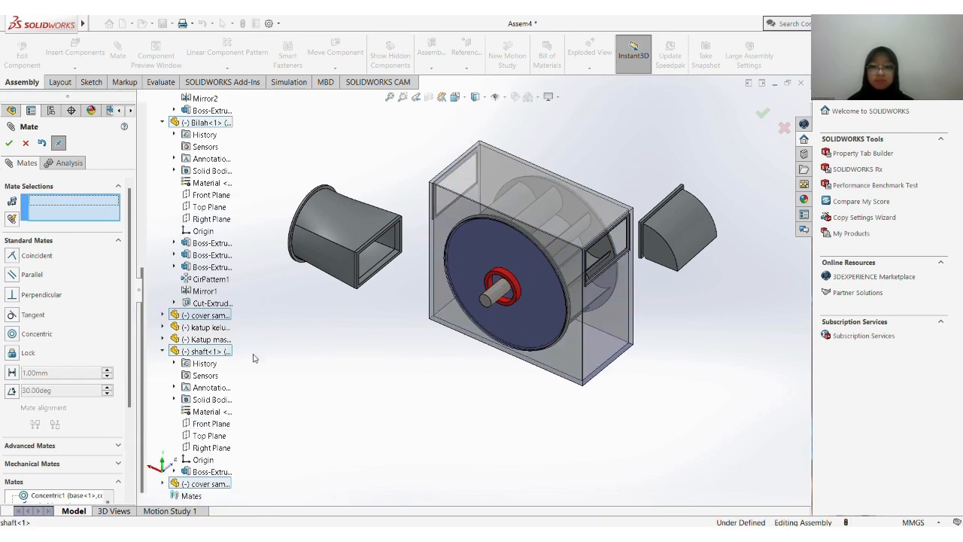
# Add a coincident mate between Katup masuk's rectangular end face and the recessed ledge of the base's rectangular opening
pyautogui.scroll(-4, 395, 279)
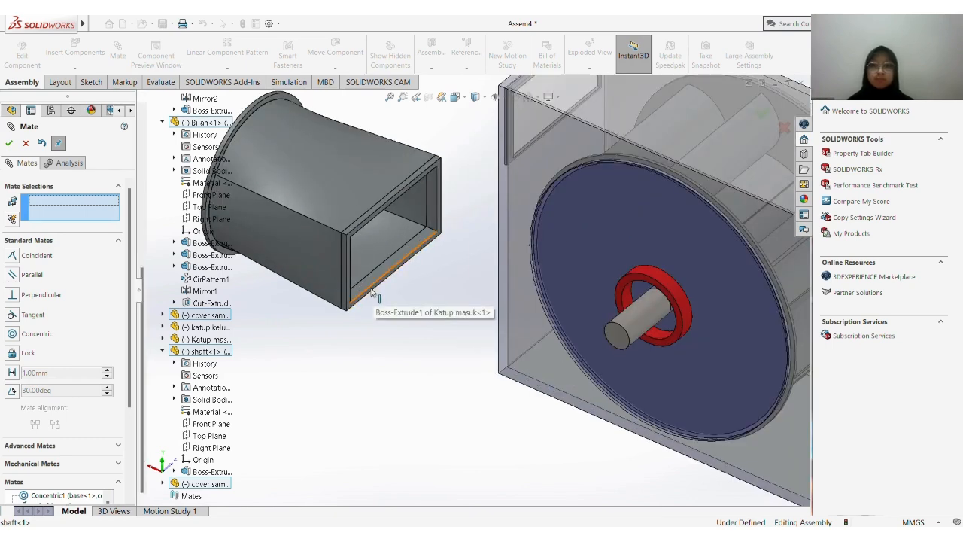
pyautogui.click(371, 293)
pyautogui.scroll(4, 459, 280)
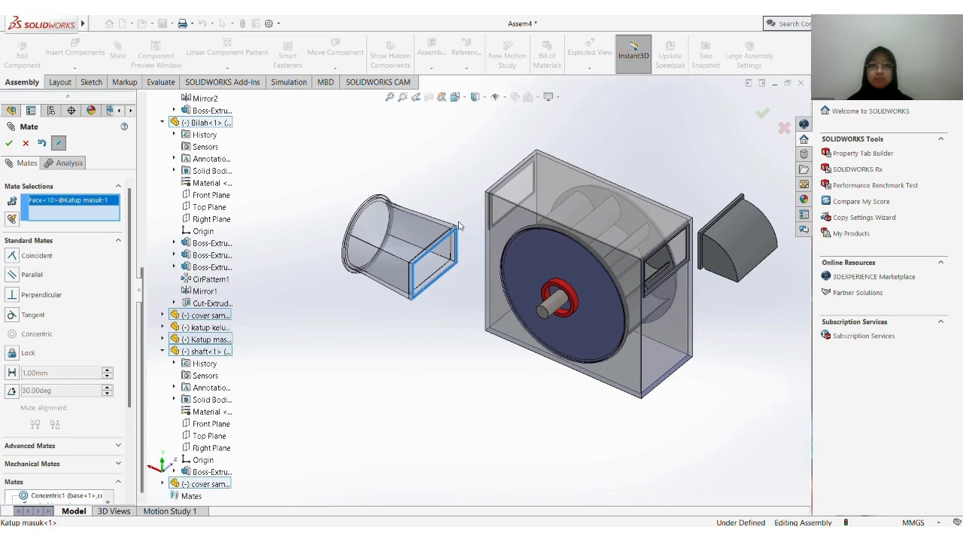
pyautogui.moveTo(459, 226); pyautogui.dragTo(443, 265, button='middle')
pyautogui.scroll(-6, 488, 260)
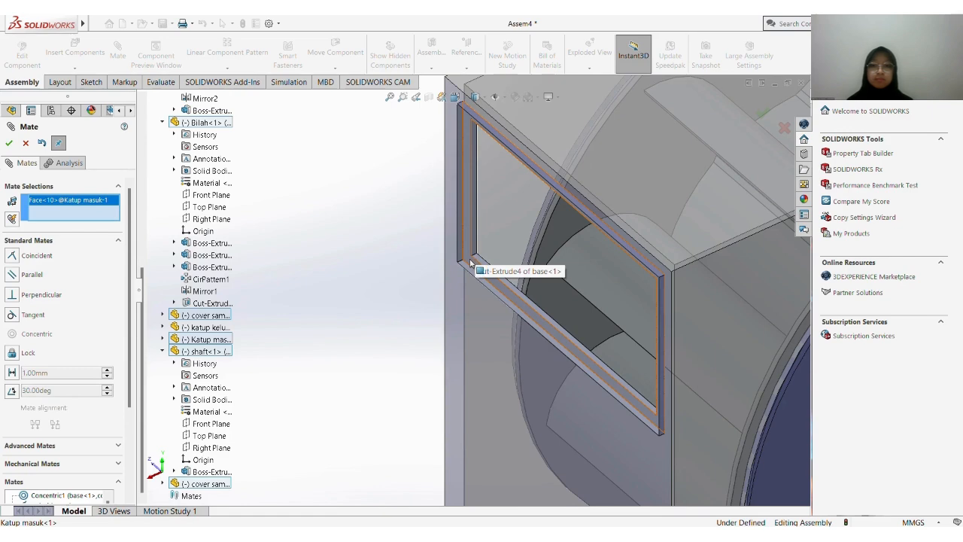
pyautogui.click(470, 262)
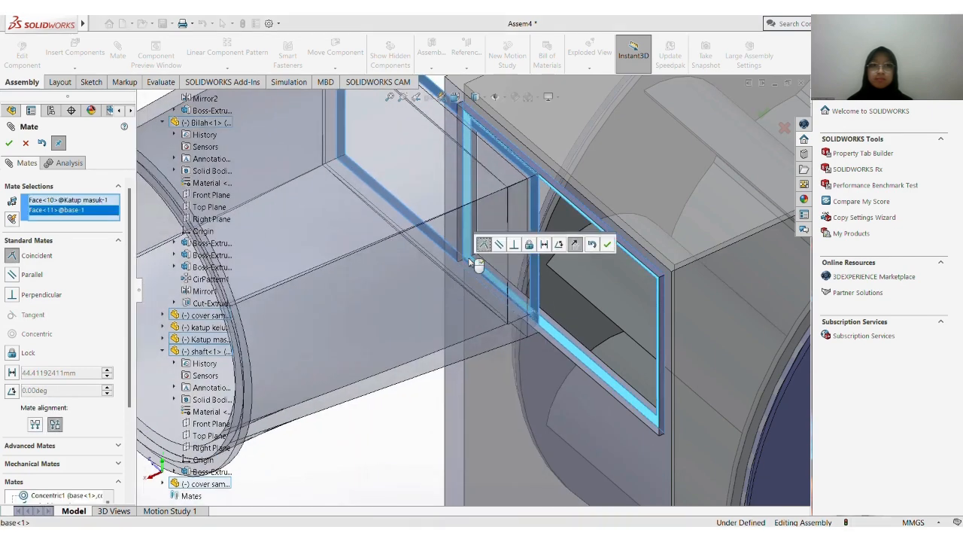
pyautogui.rightClick(470, 262)
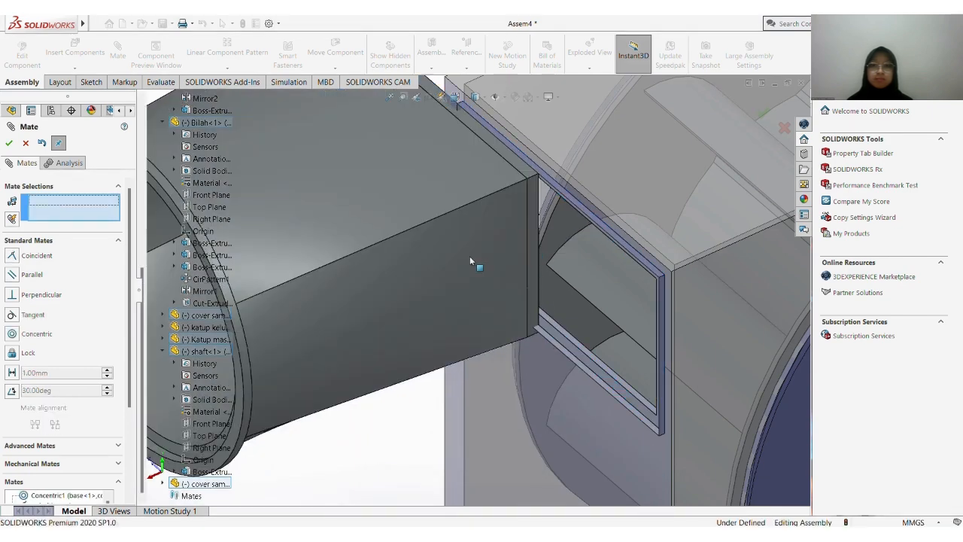
pyautogui.click(533, 179)
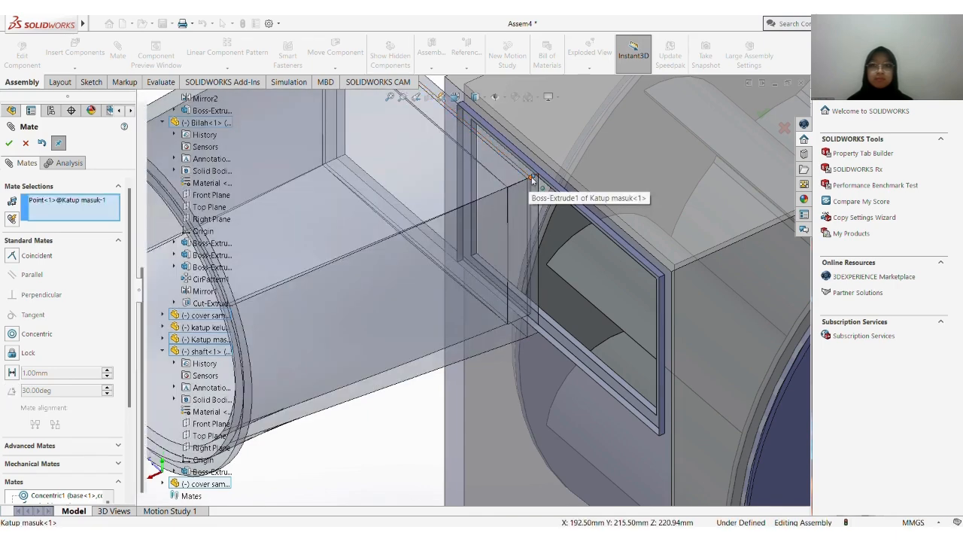
pyautogui.scroll(-3, 531, 182)
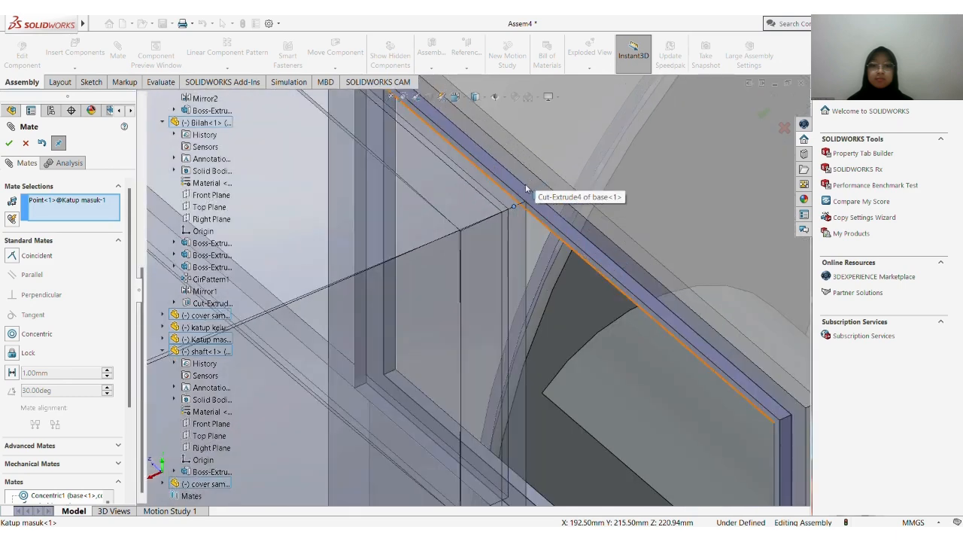
pyautogui.click(87, 202)
pyautogui.press('Delete')
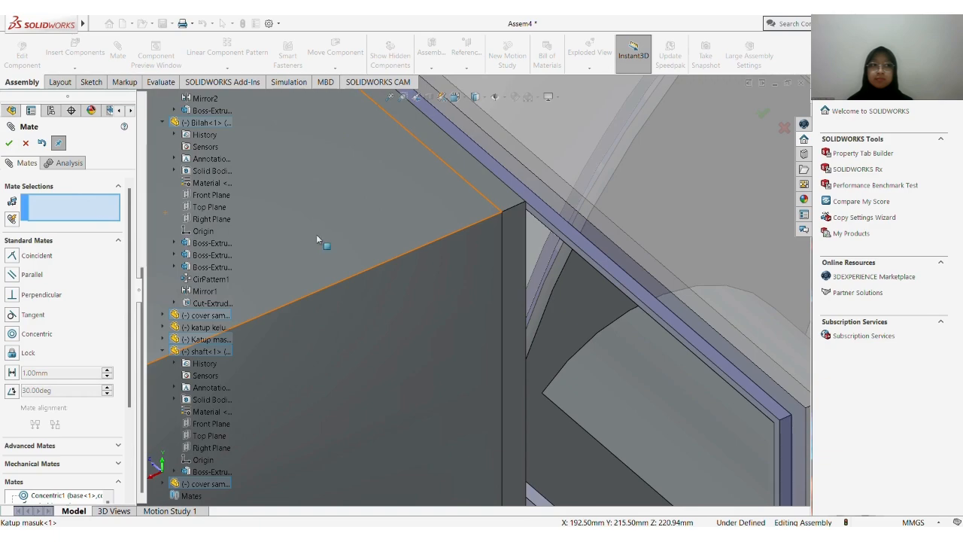
# Add a coincident mate between the short upper corner edge of Katup masuk's rectangular end and the matching corner edge of the base opening's recess
pyautogui.click(505, 212)
pyautogui.scroll(5, 558, 258)
pyautogui.moveTo(532, 325); pyautogui.dragTo(663, 179, button='middle')
pyautogui.scroll(3, 599, 247)
pyautogui.scroll(-3, 685, 197)
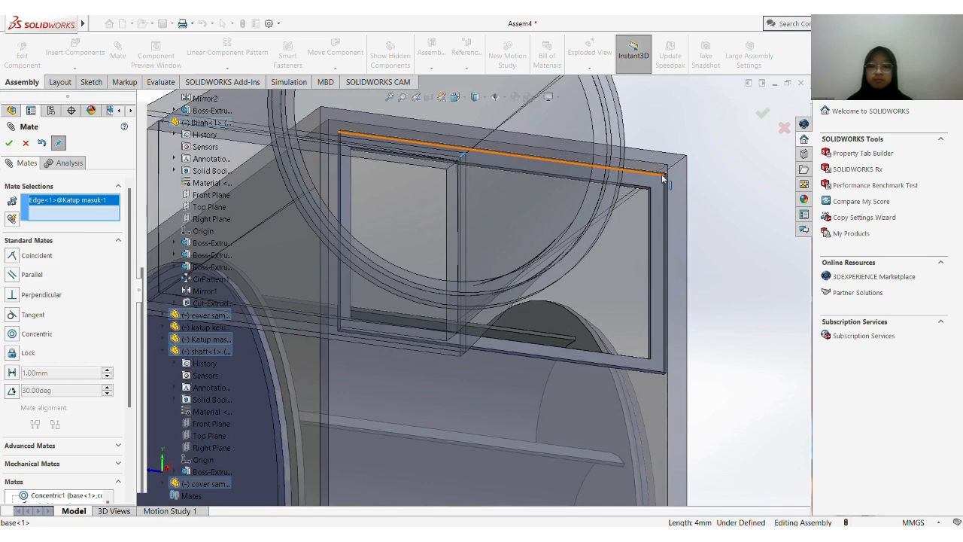
pyautogui.scroll(-3, 663, 178)
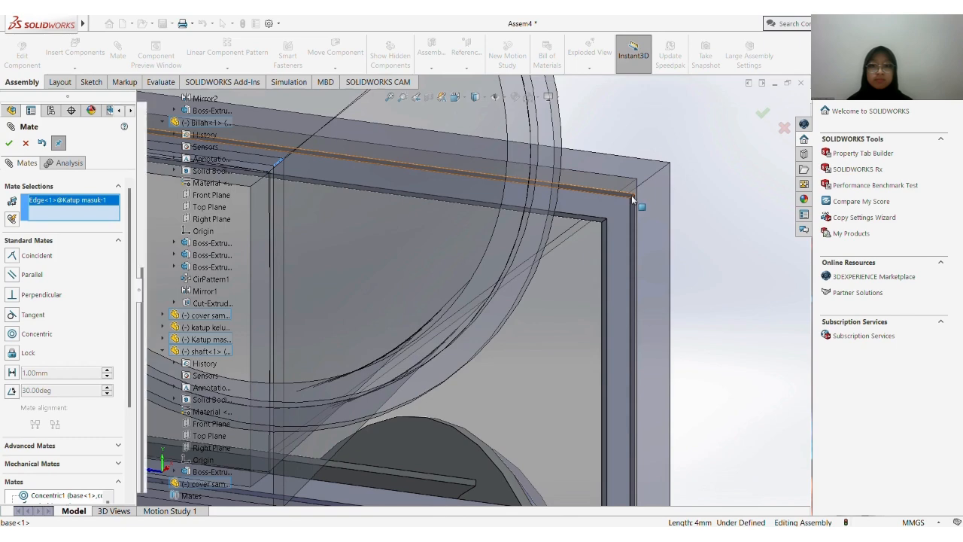
pyautogui.click(632, 197)
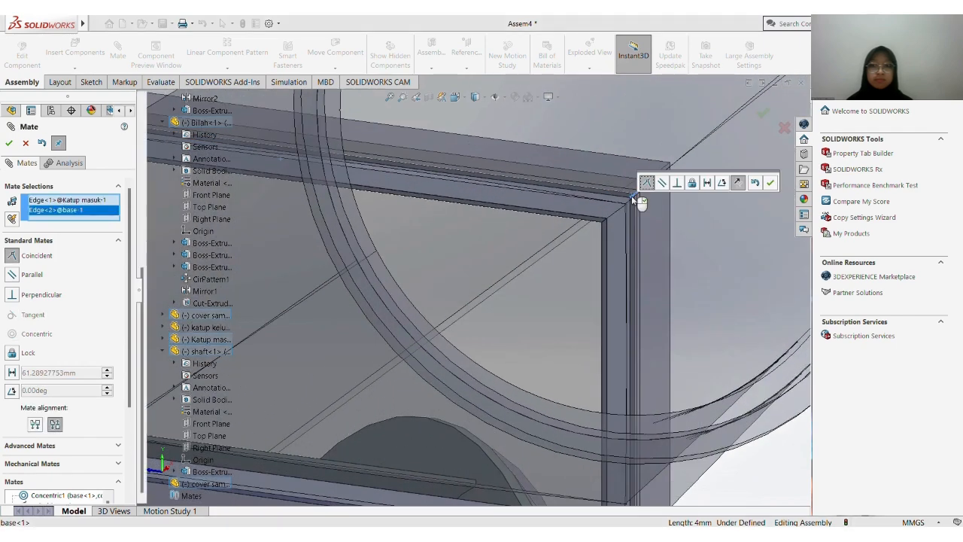
pyautogui.rightClick(631, 196)
# Add a coincident mate between katup keluar's rectangular frame face and the recessed ledge of the base's opposite opening
pyautogui.scroll(2, 632, 196)
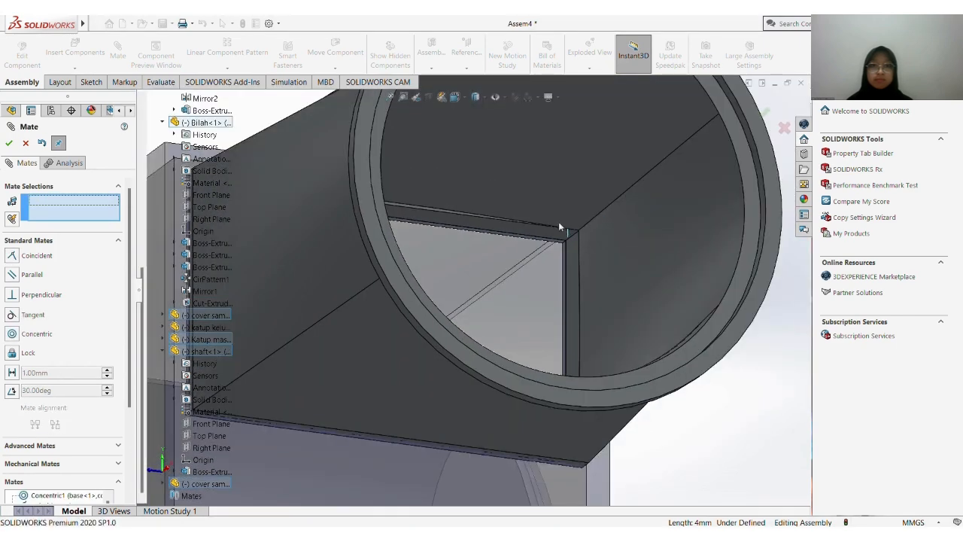
pyautogui.scroll(4, 558, 221)
pyautogui.moveTo(470, 291); pyautogui.dragTo(431, 312, button='middle')
pyautogui.scroll(-5, 516, 272)
pyautogui.scroll(-3, 516, 273)
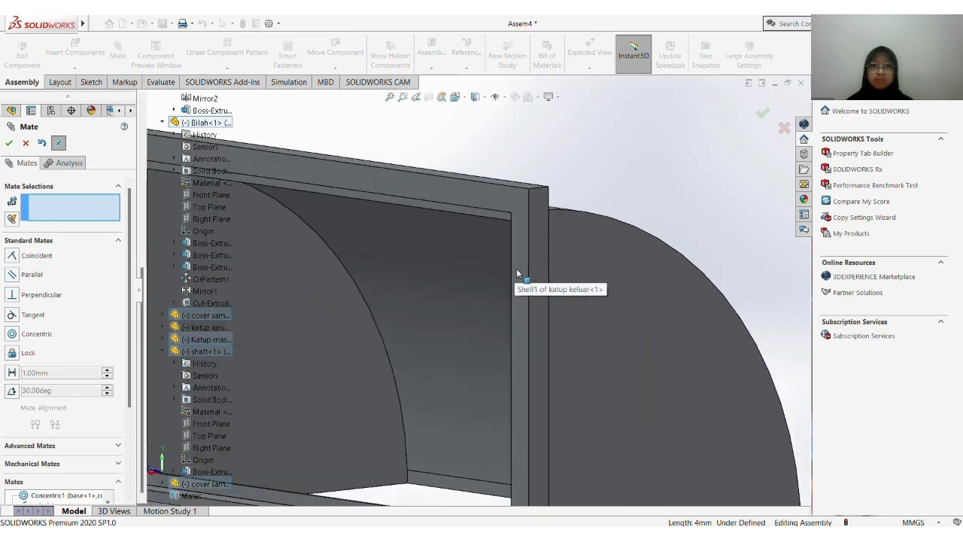
pyautogui.click(519, 254)
pyautogui.scroll(3, 495, 329)
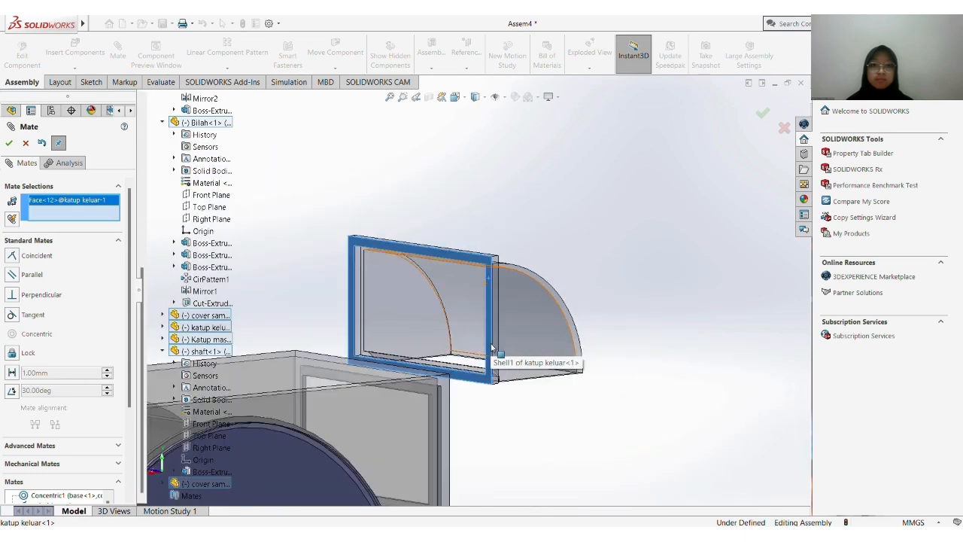
pyautogui.moveTo(456, 391)
pyautogui.mouseDown(button='middle')
pyautogui.moveTo(379, 390)
pyautogui.moveTo(439, 398)
pyautogui.mouseUp(button='middle')
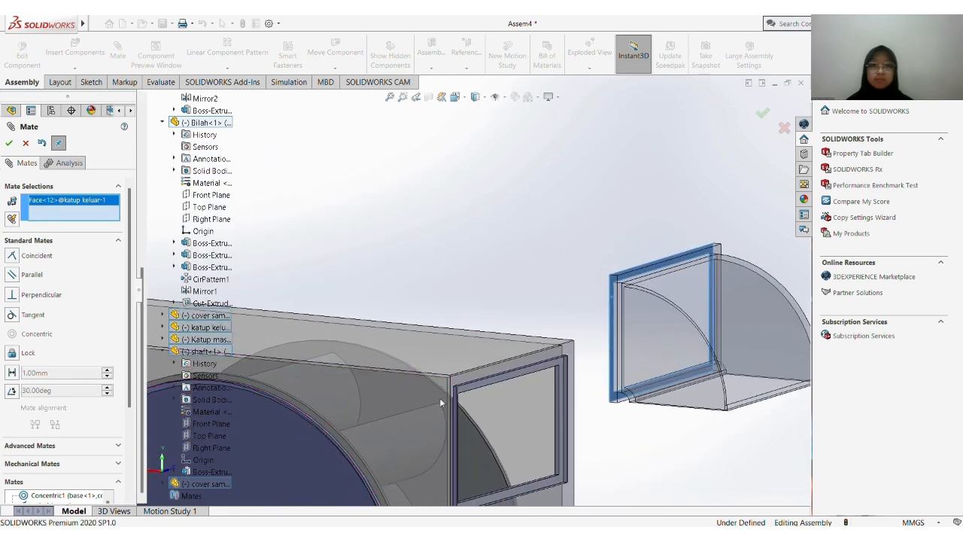
pyautogui.scroll(-5, 492, 388)
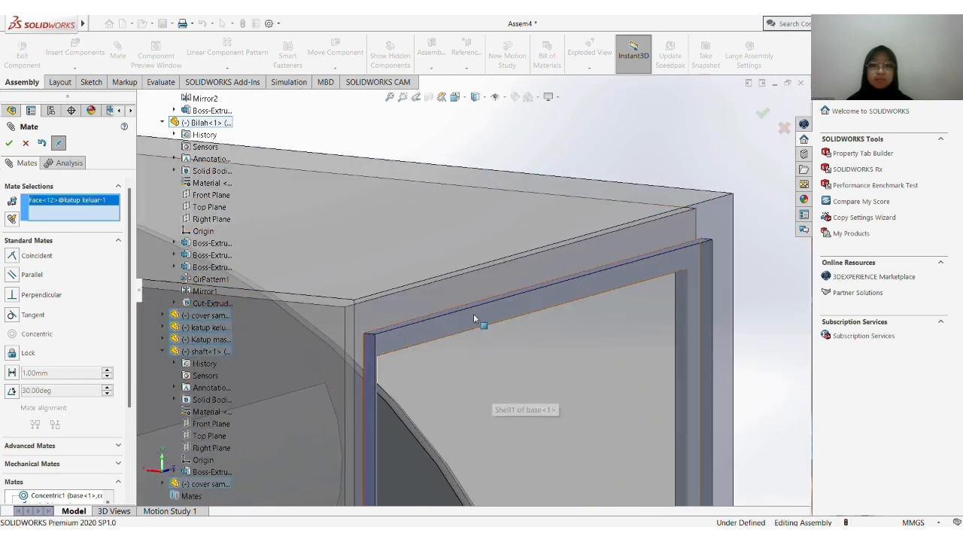
pyautogui.click(476, 323)
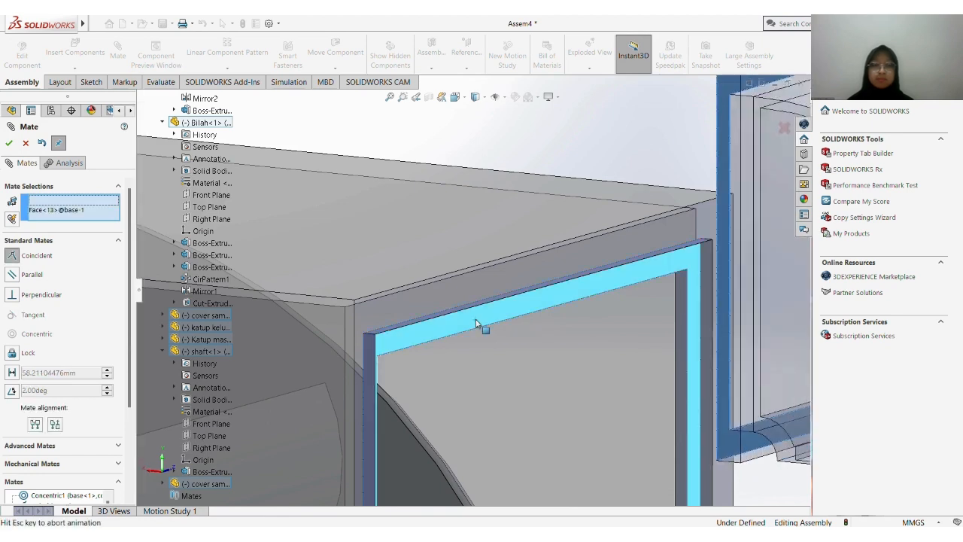
pyautogui.press('Return')
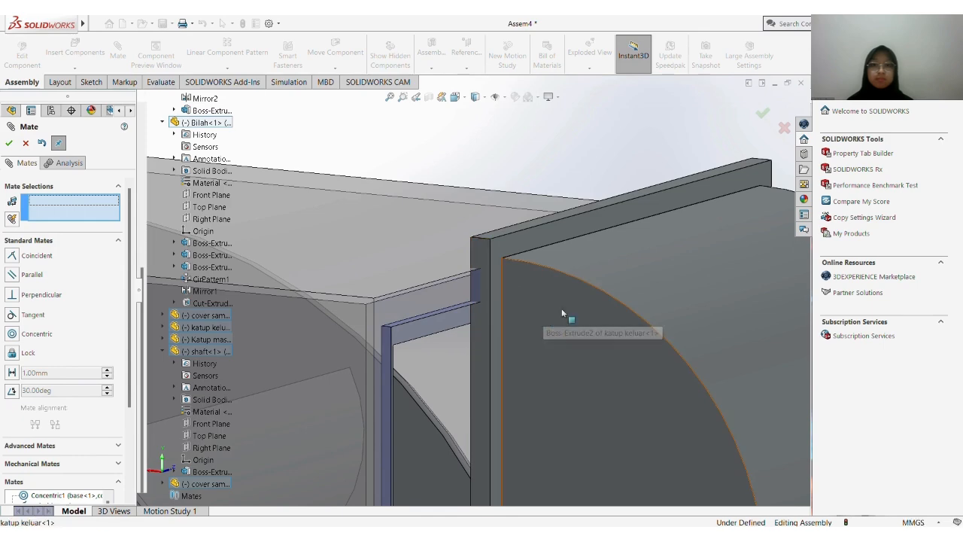
# Mate the short upper corner edge of katup keluar's frame coincident with the matching recess corner edge of the base, and finish mating
pyautogui.moveTo(562, 311); pyautogui.dragTo(704, 245)
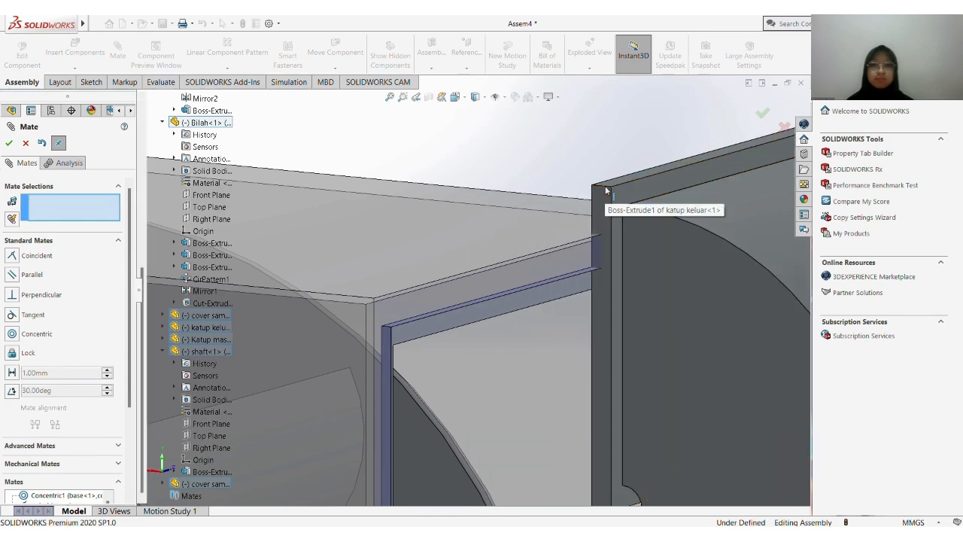
pyautogui.click(606, 189)
pyautogui.moveTo(468, 269); pyautogui.dragTo(416, 290, button='middle')
pyautogui.scroll(8, 416, 291)
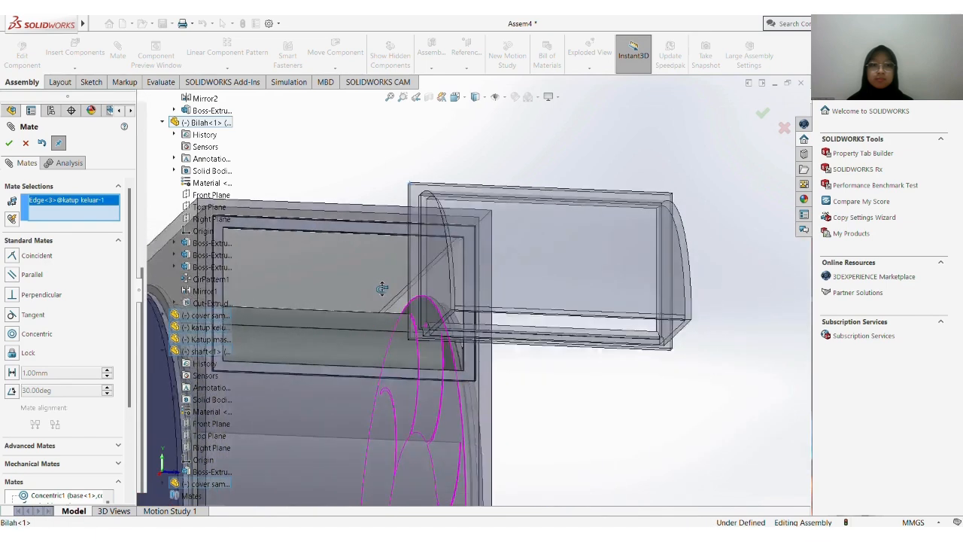
pyautogui.moveTo(326, 278); pyautogui.dragTo(252, 261, button='middle')
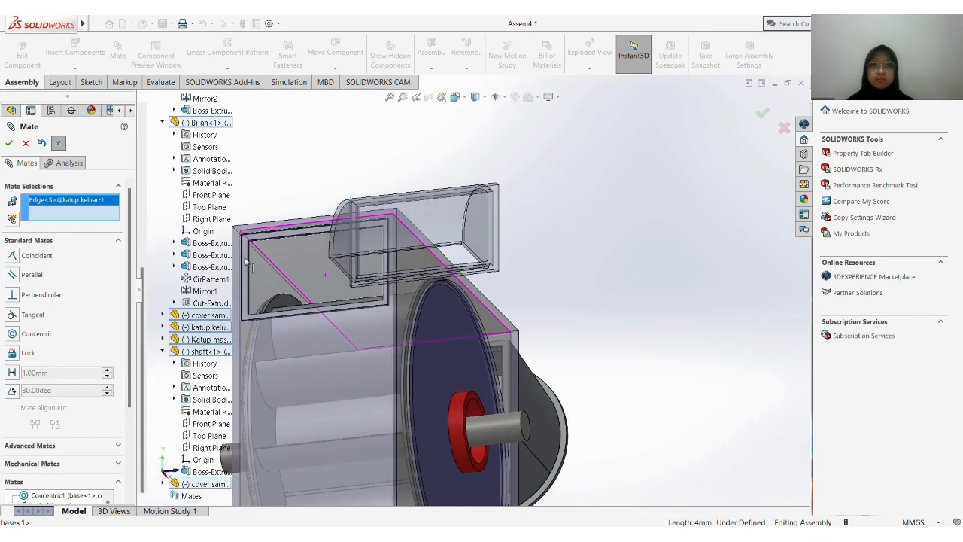
pyautogui.scroll(-4, 251, 260)
pyautogui.scroll(-10, 252, 261)
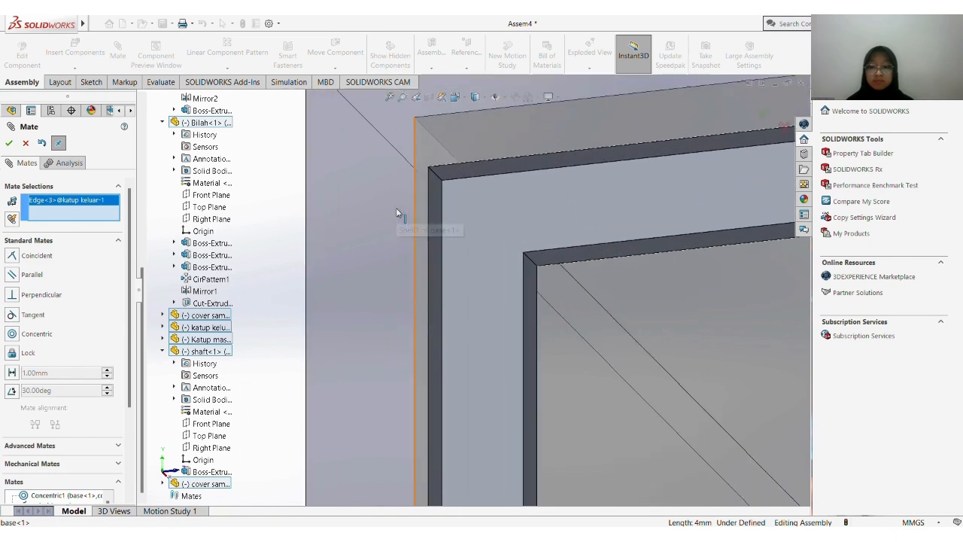
pyautogui.click(440, 181)
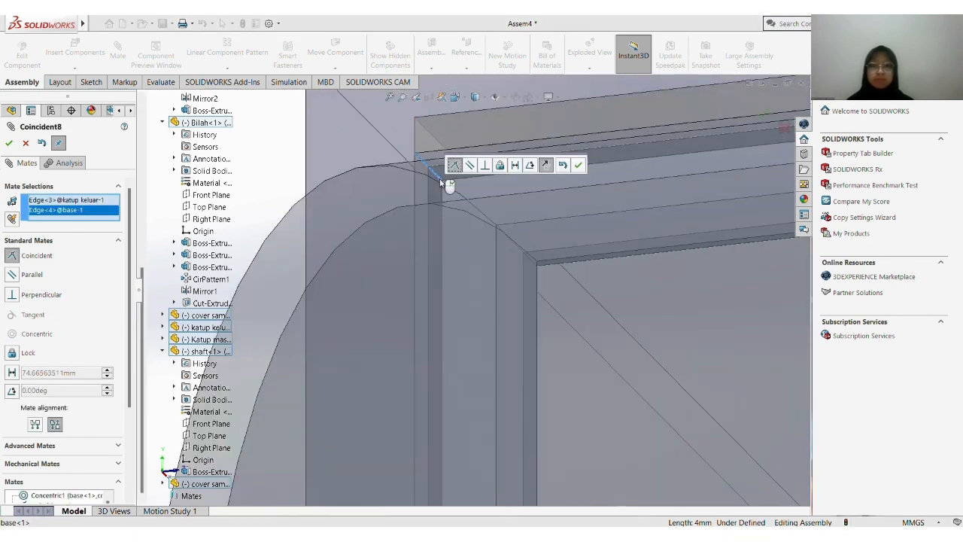
pyautogui.press('Return')
pyautogui.scroll(10, 439, 178)
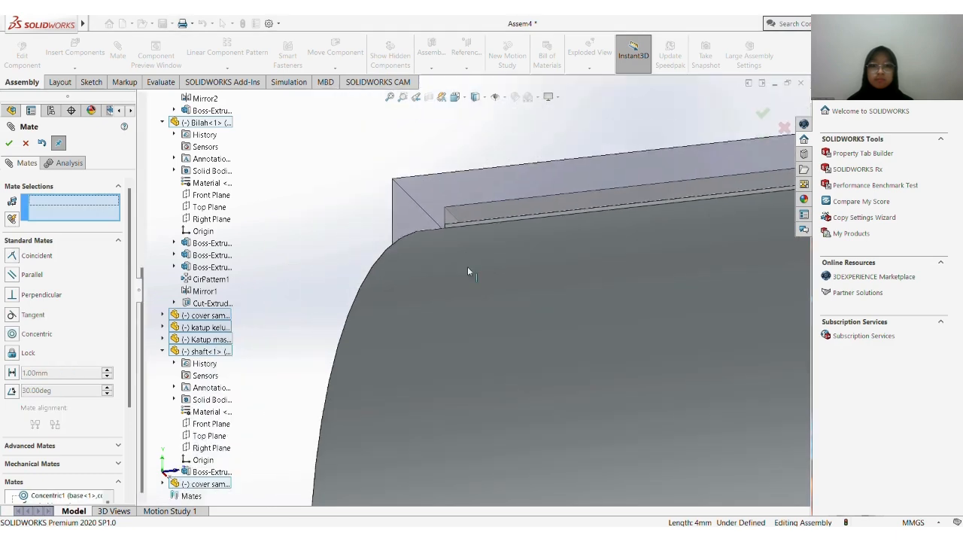
pyautogui.moveTo(486, 344); pyautogui.dragTo(550, 368, button='middle')
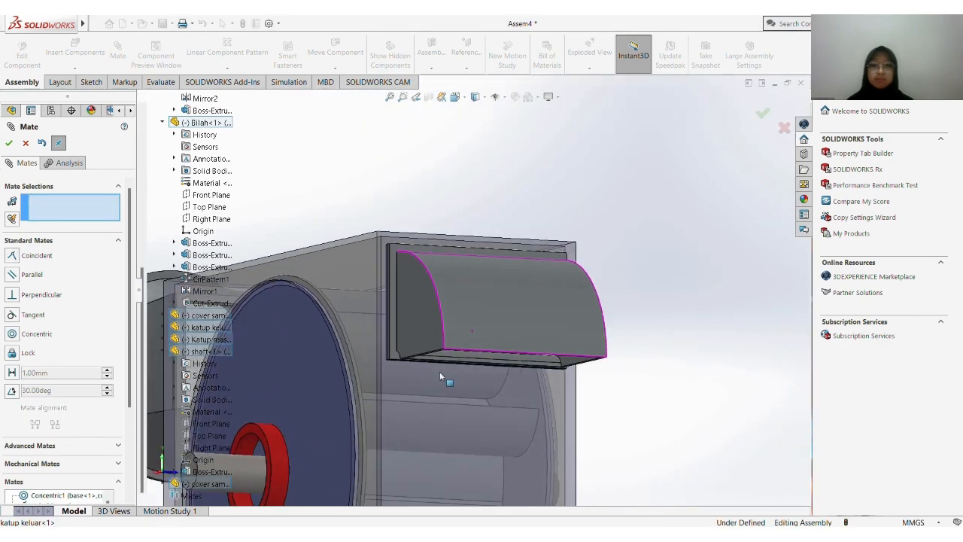
pyautogui.scroll(4, 435, 373)
pyautogui.scroll(2, 423, 374)
pyautogui.moveTo(422, 343); pyautogui.dragTo(431, 369, button='middle')
pyautogui.scroll(-2, 431, 369)
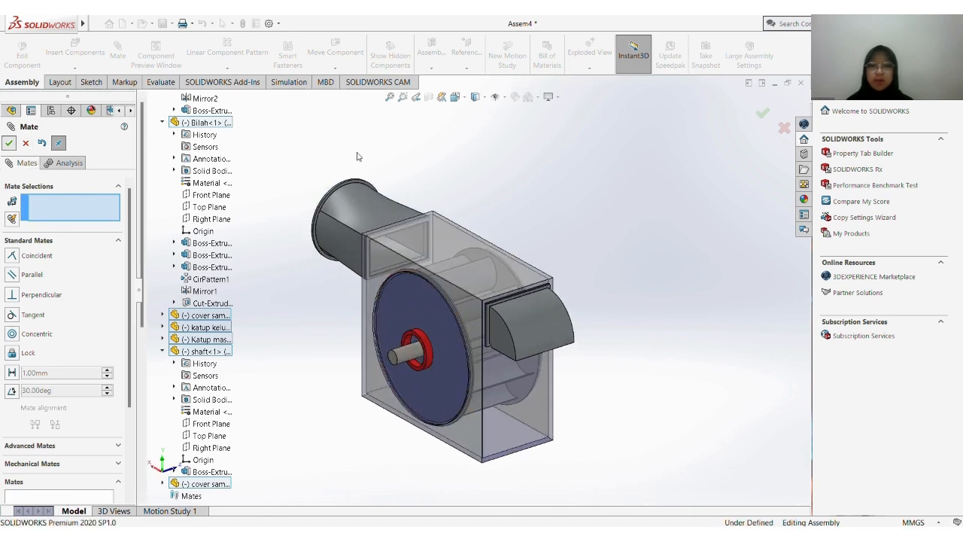
pyautogui.click(9, 143)
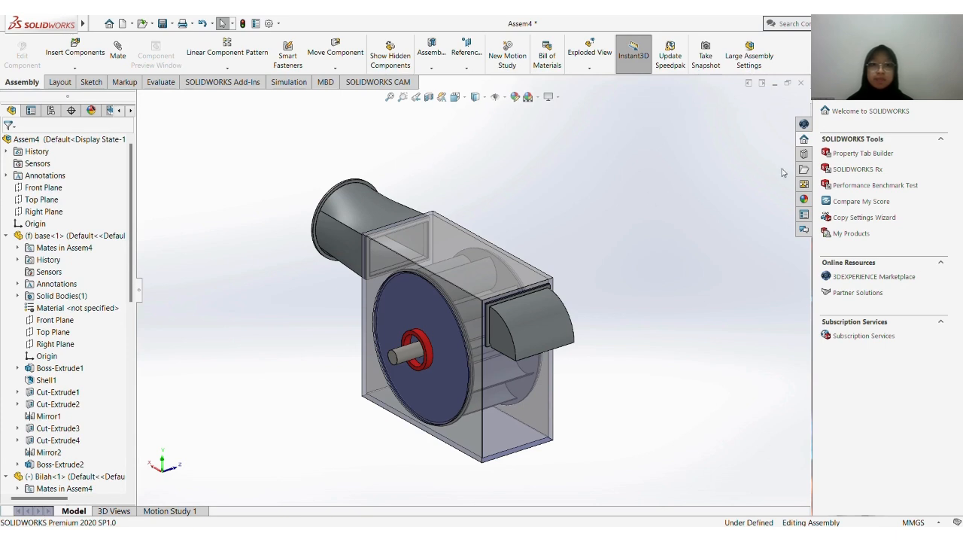
# Insert an Instrument Ball Bearing - AFBMA 12.2 from the ANSI Inch Toolbox ball bearings onto the shaft end
pyautogui.click(803, 155)
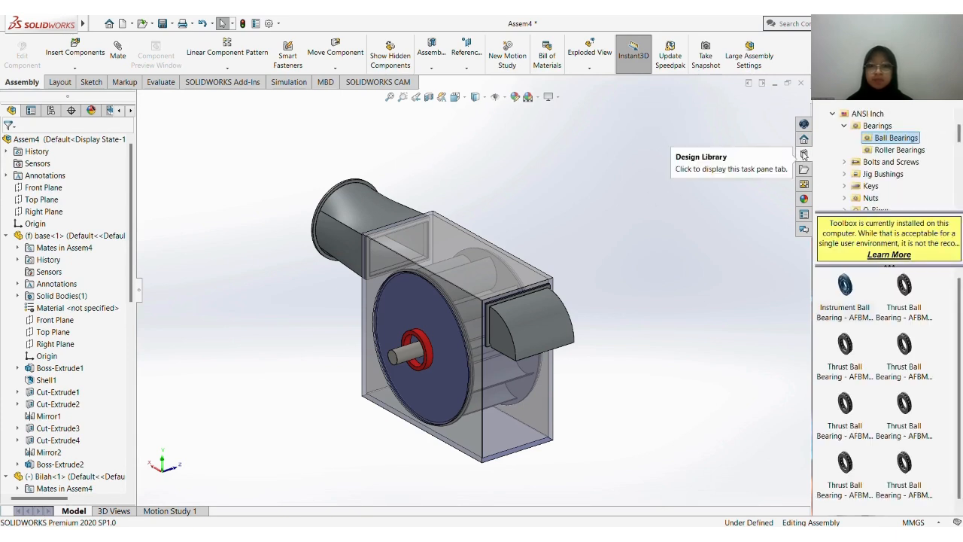
pyautogui.click(845, 286)
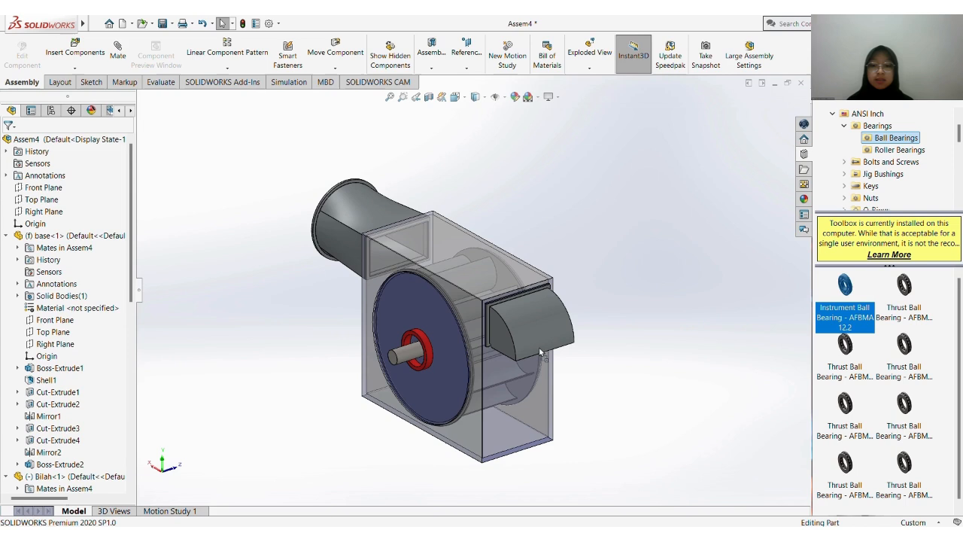
pyautogui.moveTo(539, 351); pyautogui.dragTo(415, 356)
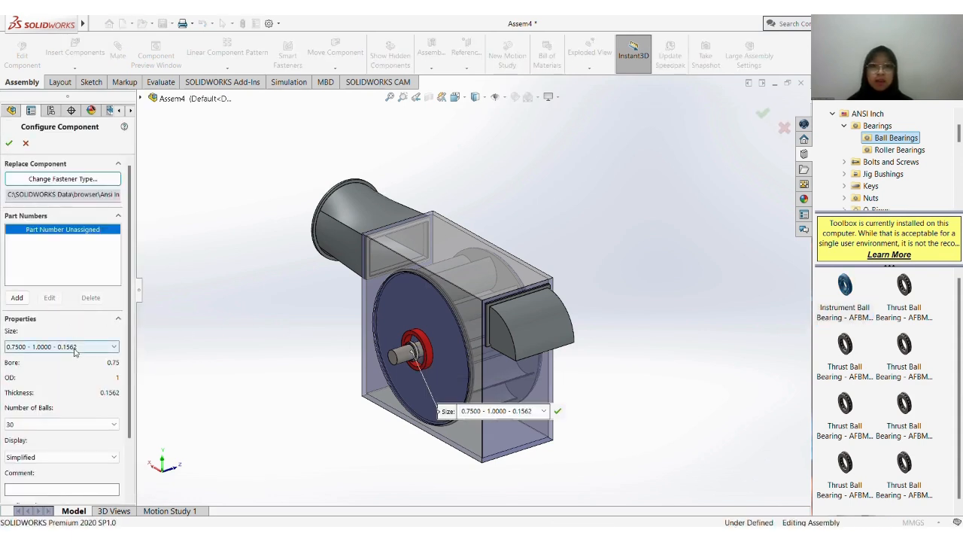
# Configure the ball bearing with size 0.7500 - 1.6250 - 0.3125, Full number of balls and Detailed display
pyautogui.click(74, 348)
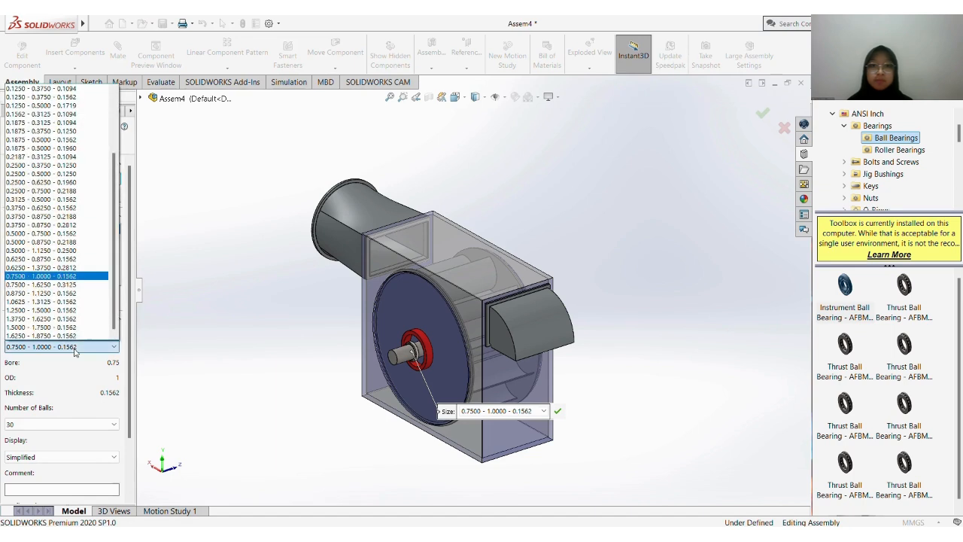
pyautogui.click(73, 285)
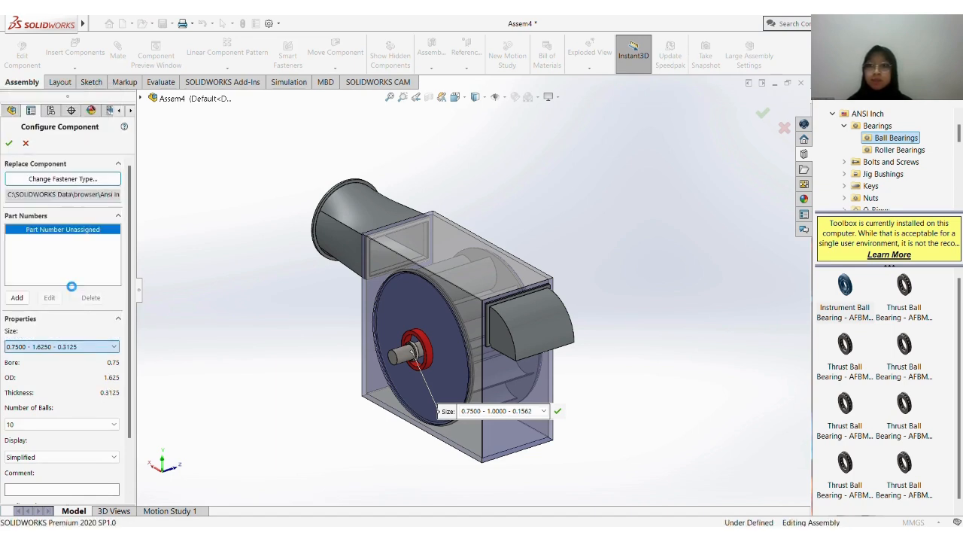
pyautogui.click(57, 425)
pyautogui.click(58, 444)
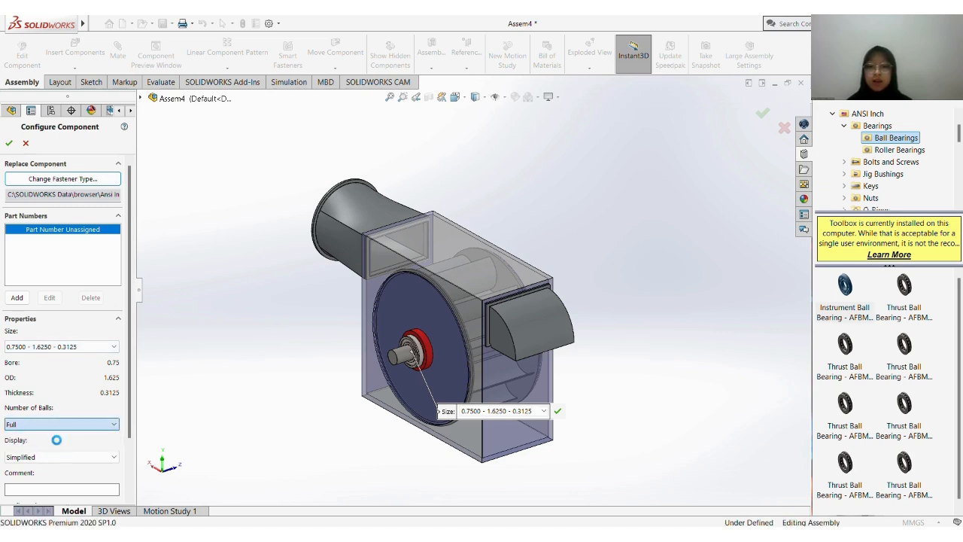
pyautogui.click(59, 454)
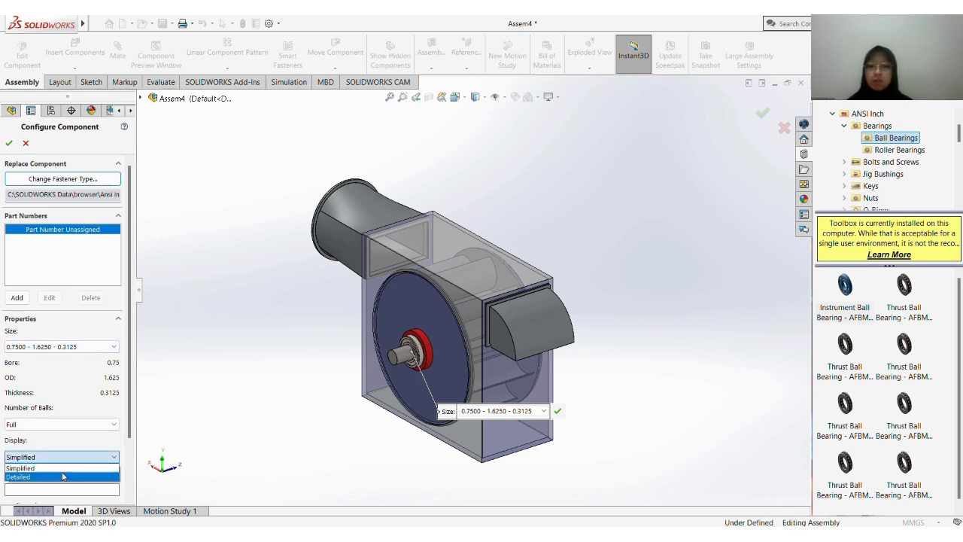
pyautogui.click(62, 472)
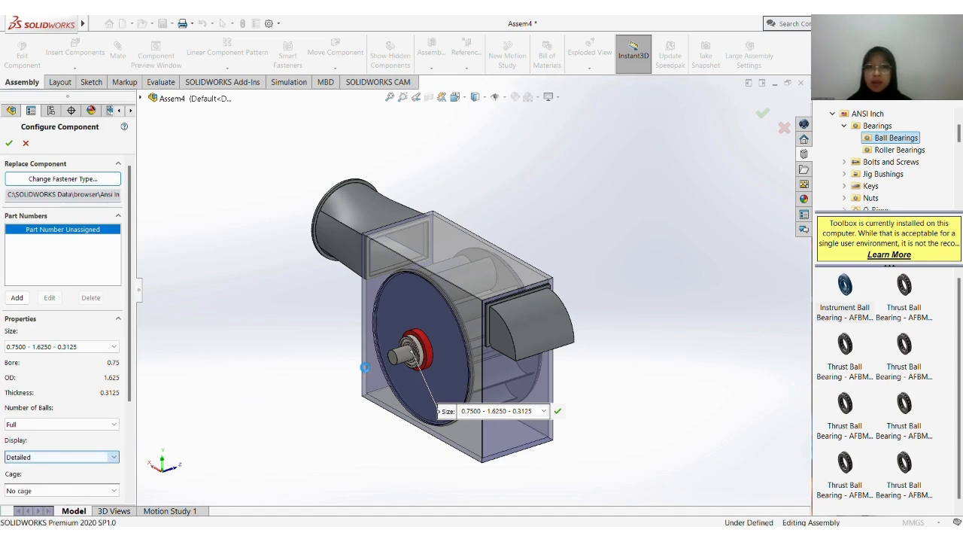
pyautogui.scroll(3, 445, 319)
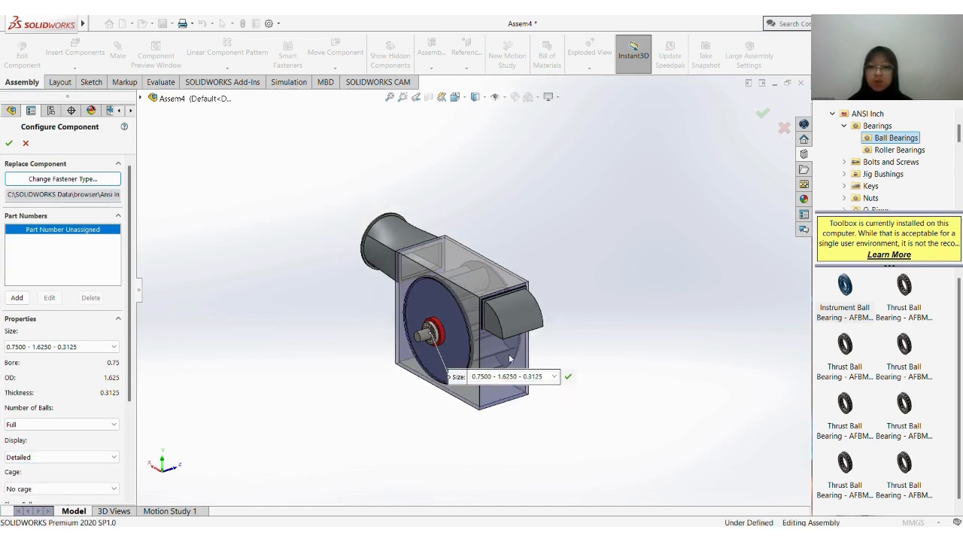
pyautogui.click(569, 376)
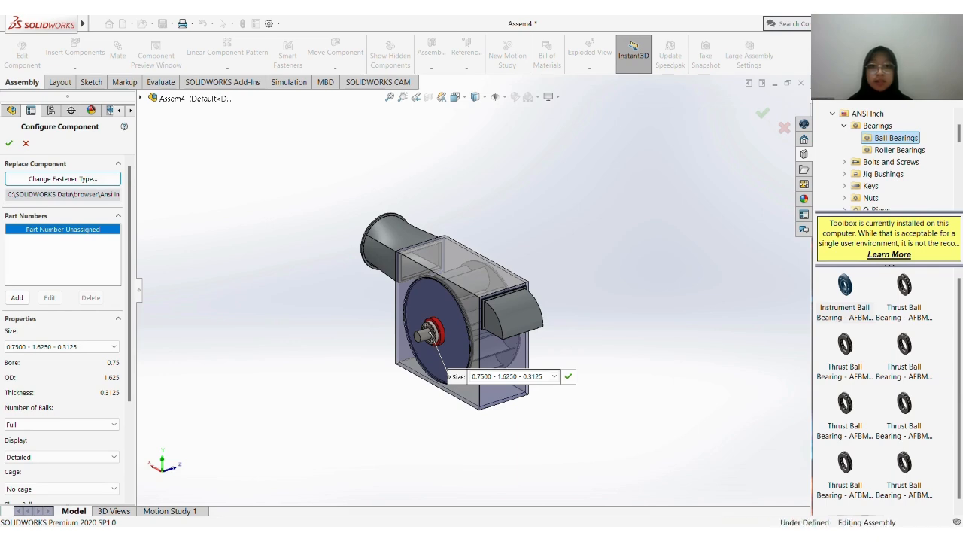
# Place a second copy of the ball bearing on the shaft's opposite end, stop inserting copies and start the Mate command
pyautogui.moveTo(532, 302); pyautogui.dragTo(380, 333, button='middle')
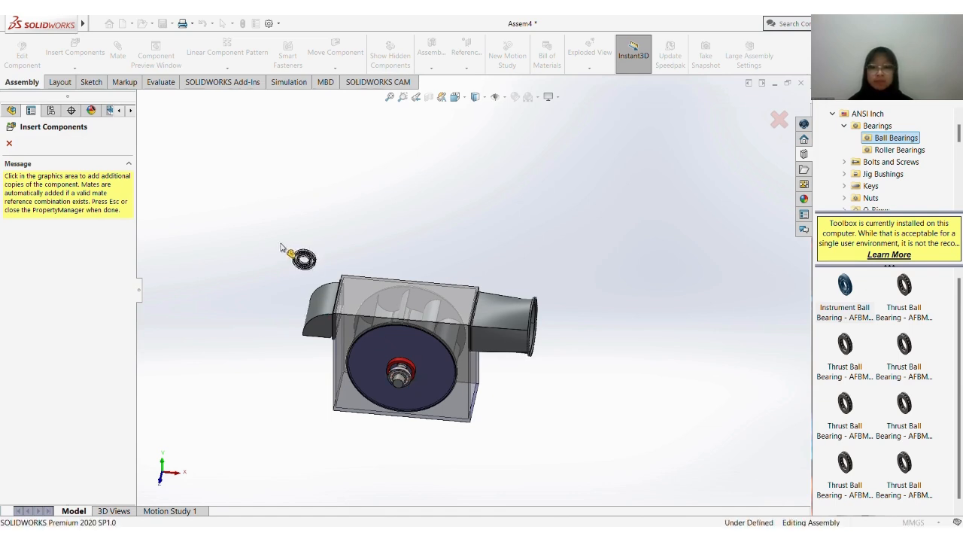
pyautogui.press('Escape')
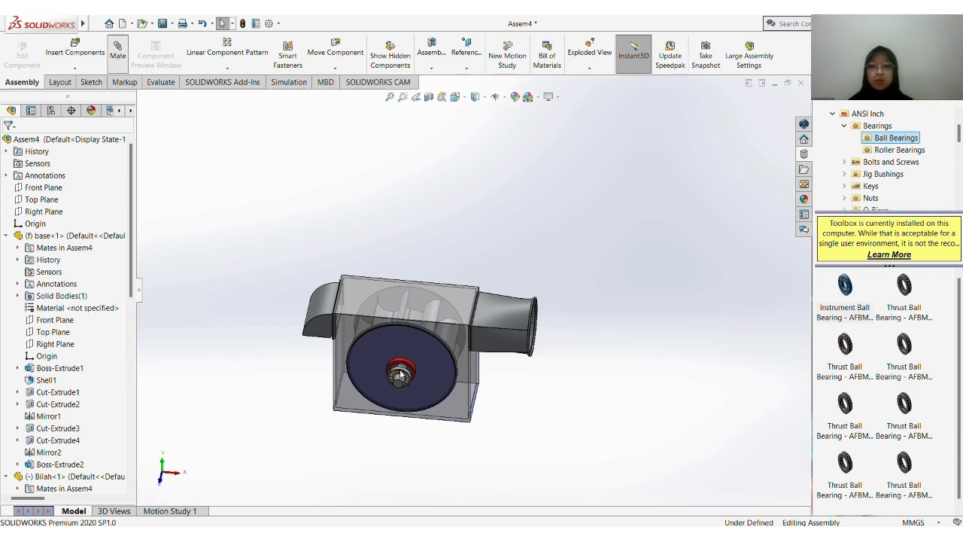
pyautogui.scroll(-9, 400, 374)
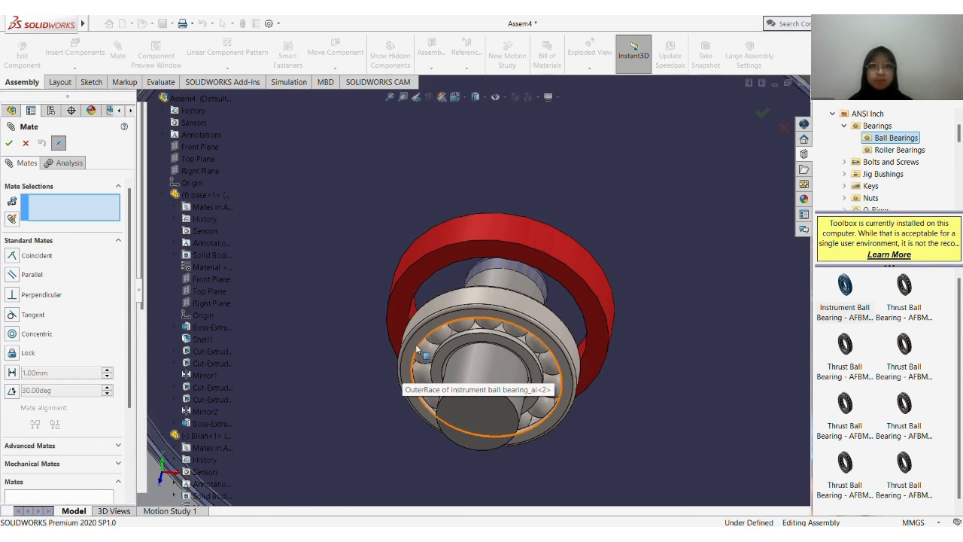
# Mate the second bearing's outer race face coincident with the red hub ring face of the adjacent cover samping
pyautogui.click(418, 348)
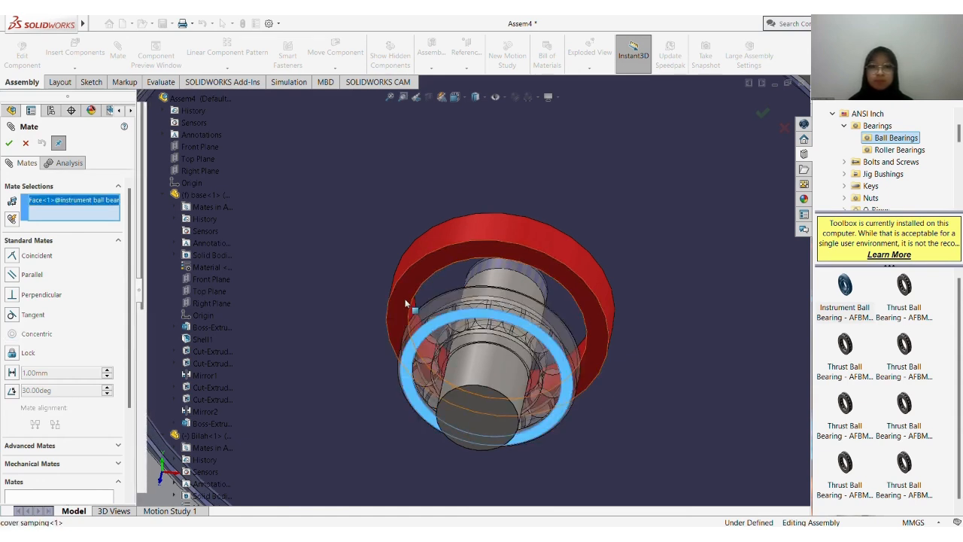
pyautogui.click(406, 303)
pyautogui.rightClick(405, 300)
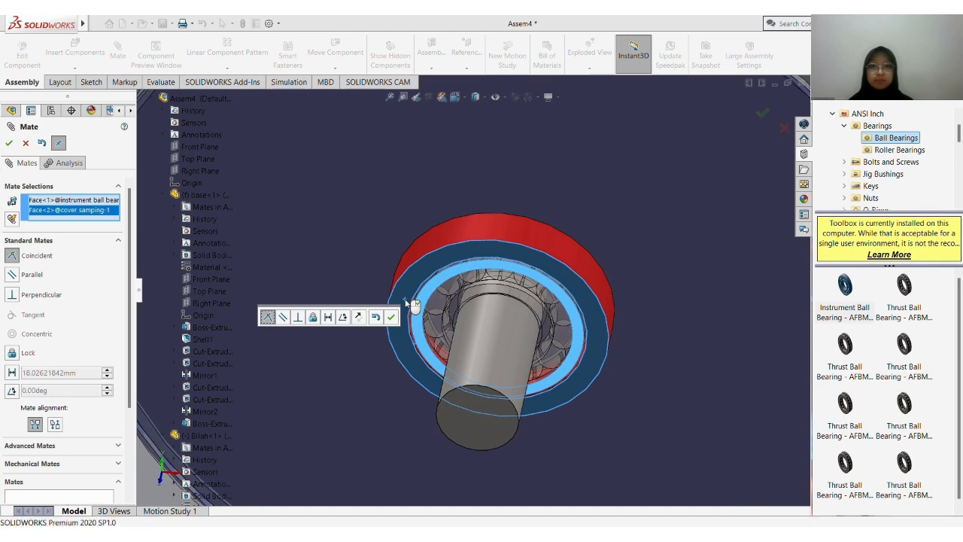
# Mate the other ball bearing's outer race face coincident with the red hub ring face of the opposite cover samping
pyautogui.scroll(5, 405, 300)
pyautogui.moveTo(405, 299); pyautogui.dragTo(615, 234, button='middle')
pyautogui.scroll(-4, 498, 299)
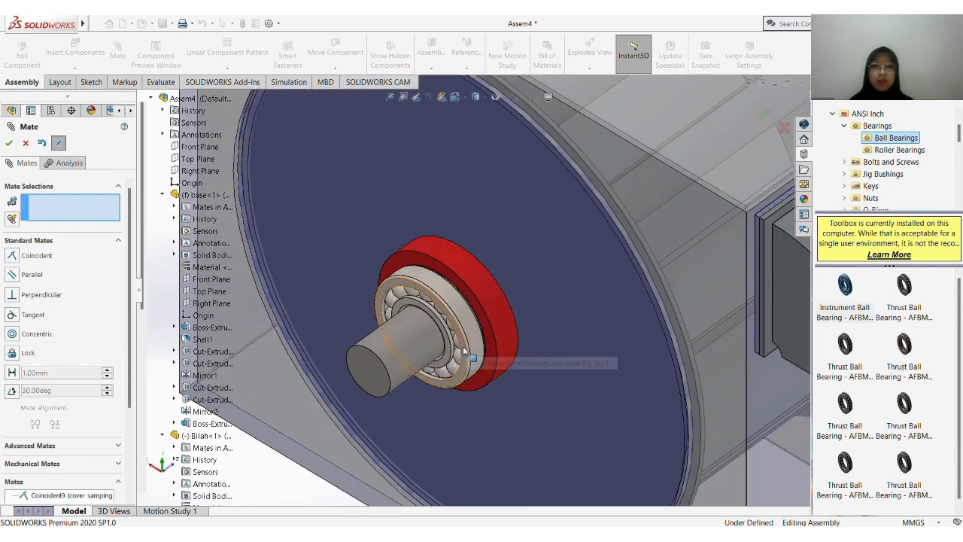
pyautogui.click(483, 337)
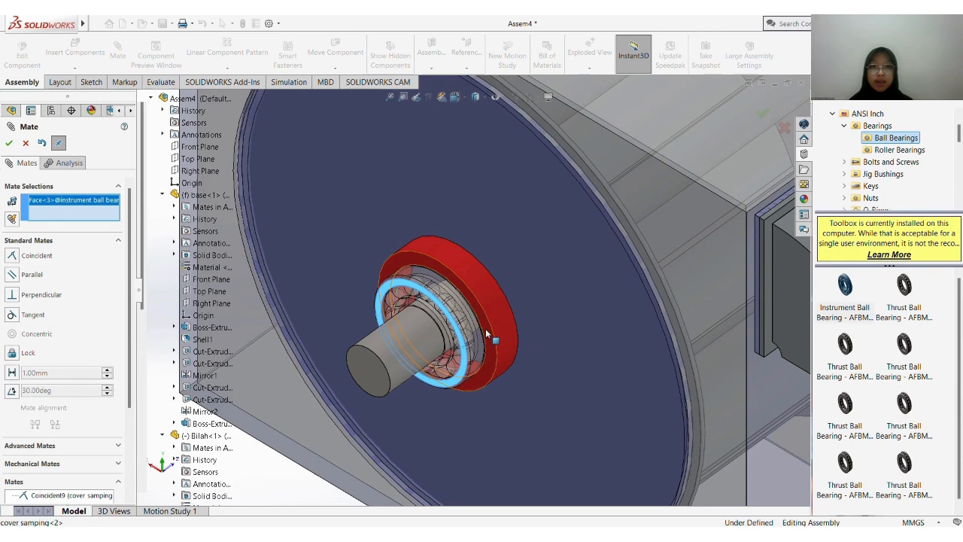
pyautogui.click(485, 329)
pyautogui.press('Return')
# Mate the Front Plane of Bilah coincident with the Top Plane of the shaft
pyautogui.scroll(6, 485, 328)
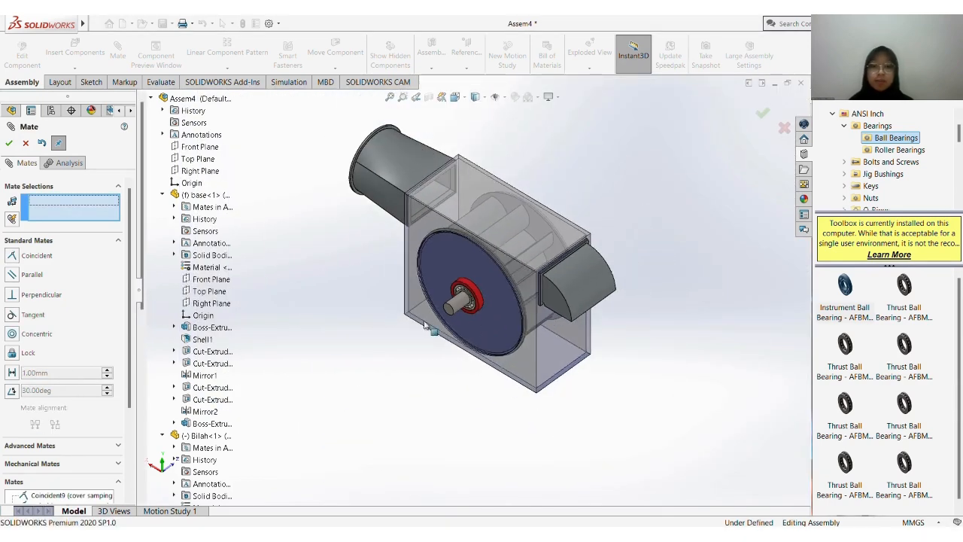
pyautogui.click(163, 195)
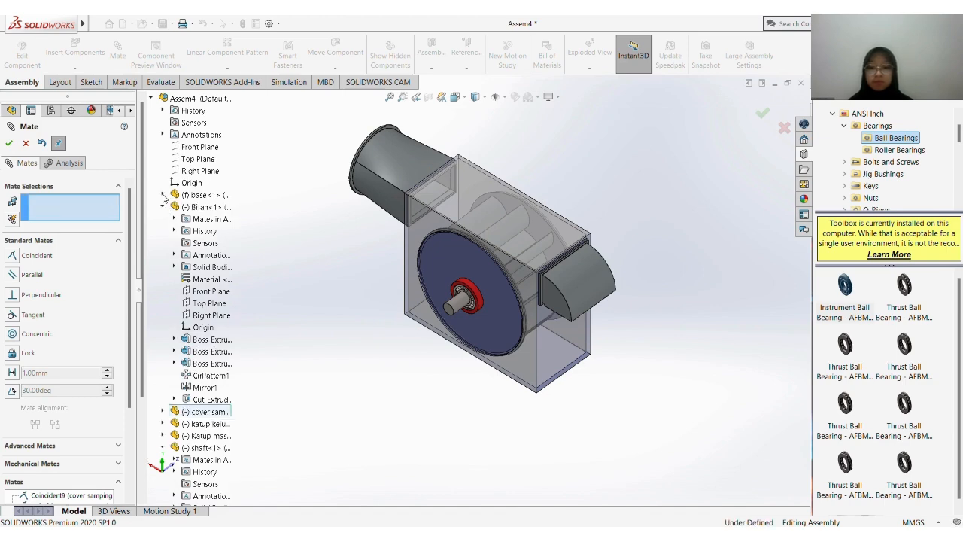
pyautogui.click(196, 291)
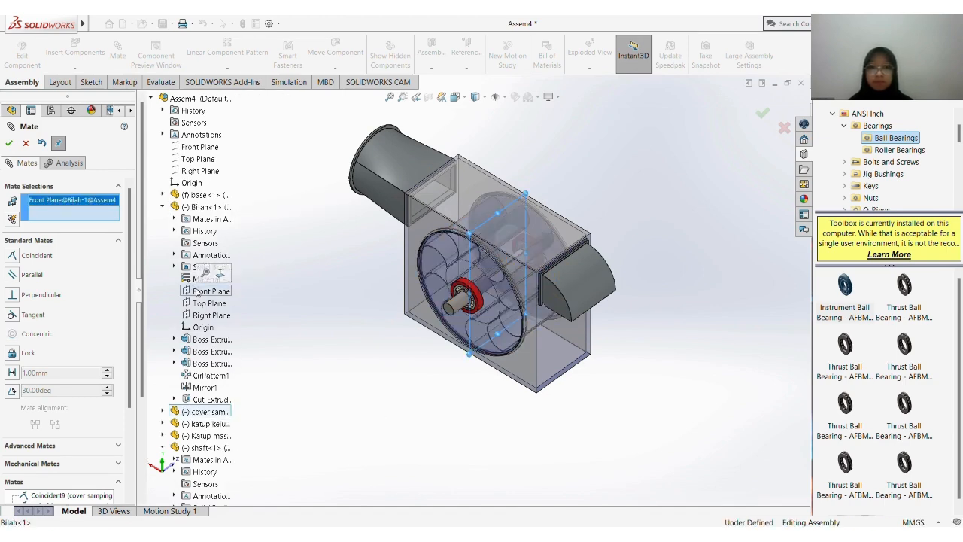
pyautogui.click(162, 208)
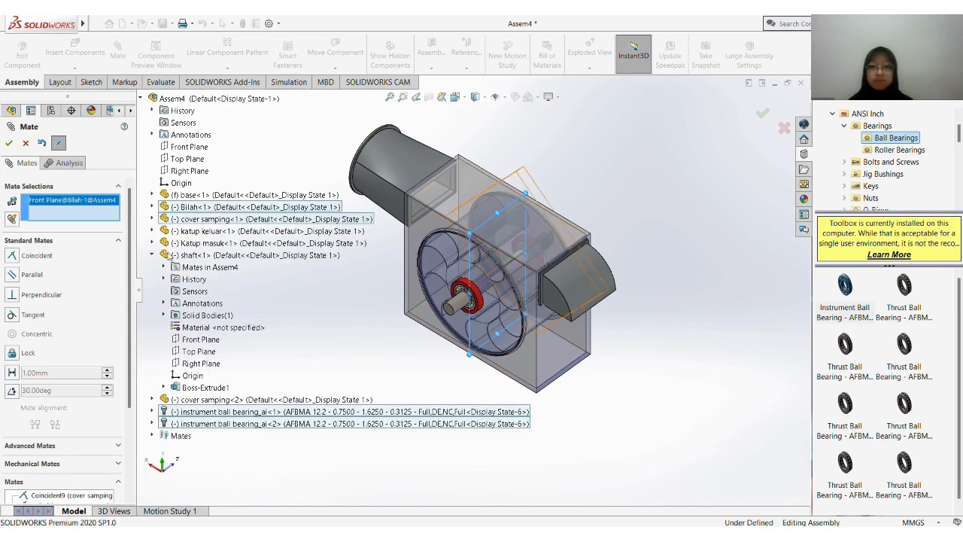
pyautogui.click(196, 351)
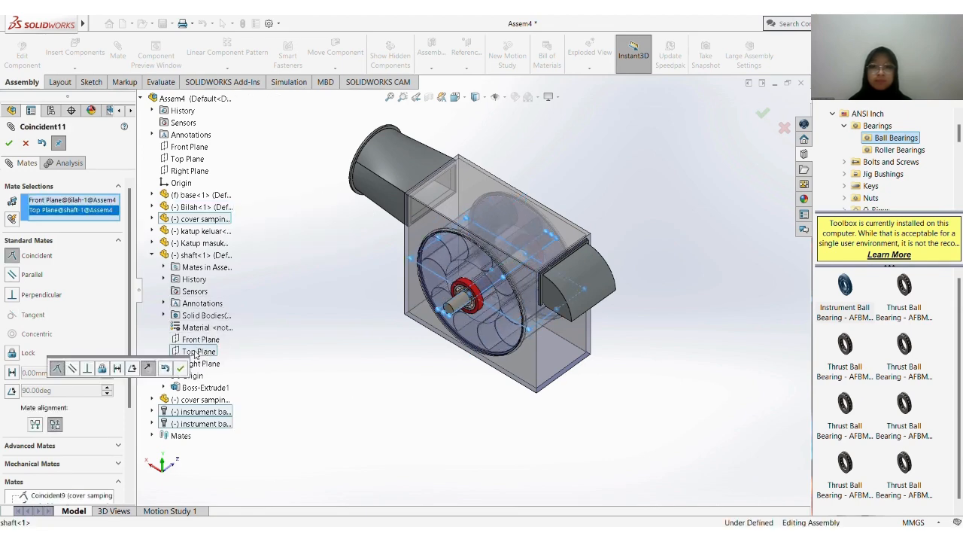
pyautogui.press('Return')
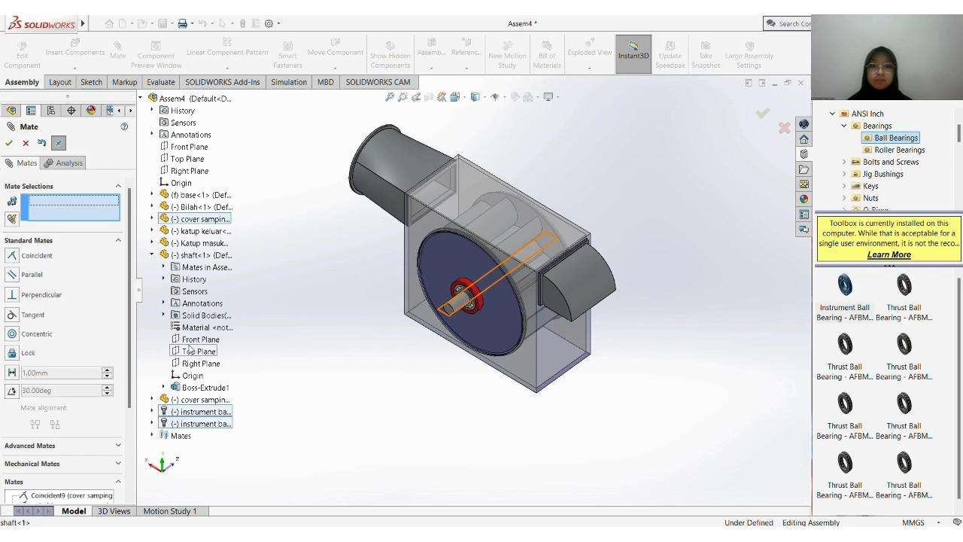
# Mate Plane1 of the first instrument ball bearing coincident with the Front Plane of Bilah
pyautogui.click(152, 255)
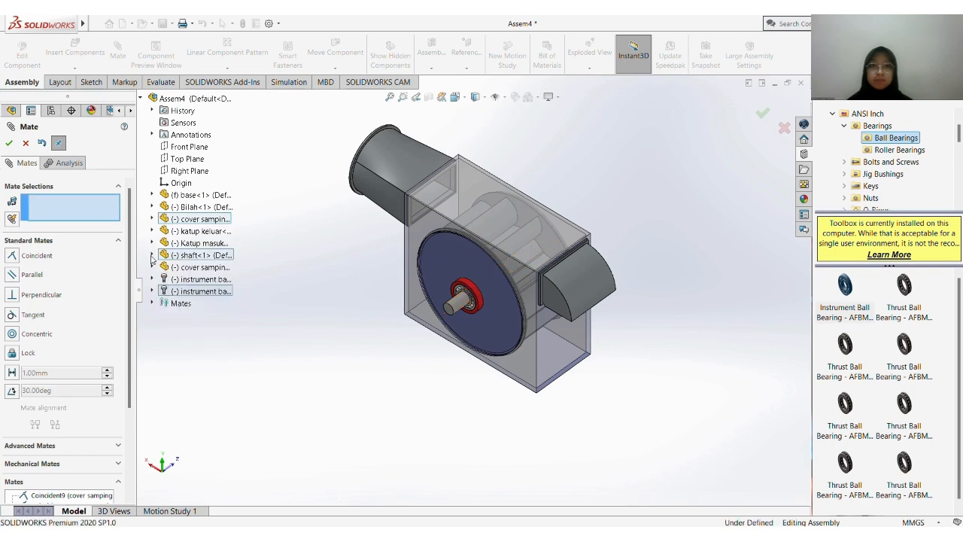
pyautogui.click(152, 279)
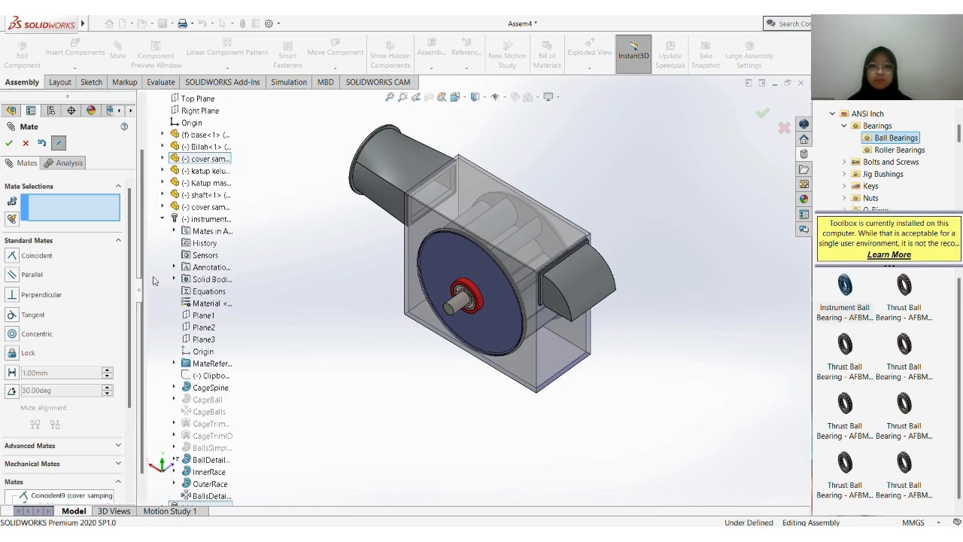
pyautogui.click(192, 315)
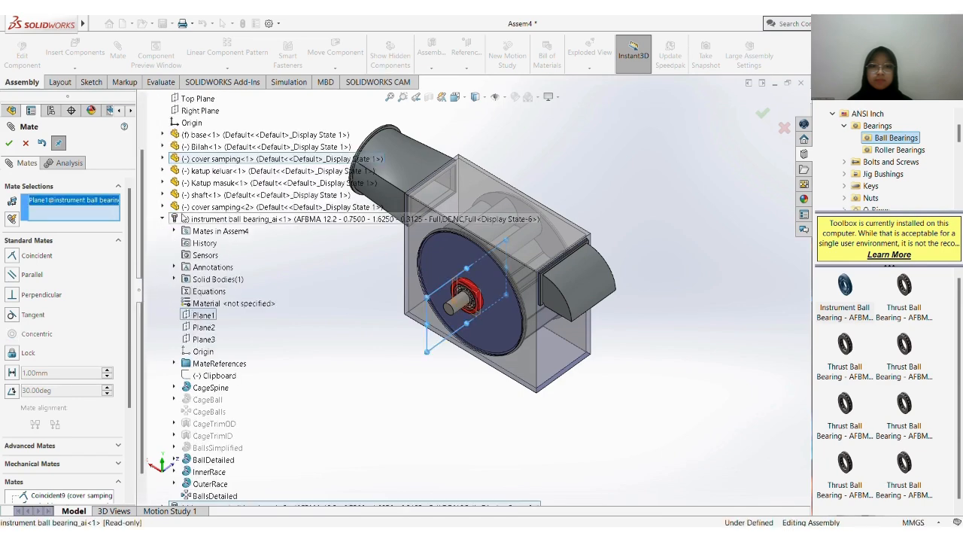
pyautogui.click(163, 219)
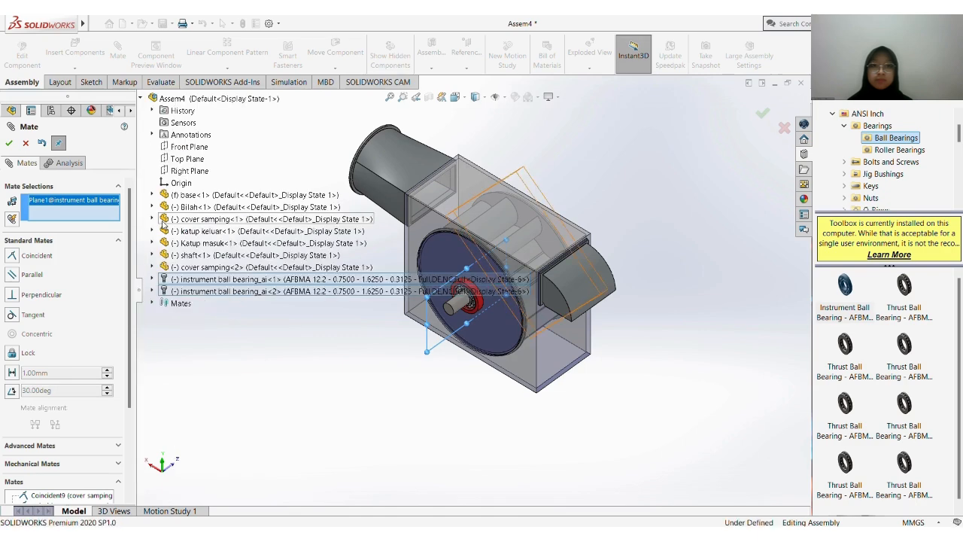
pyautogui.click(153, 208)
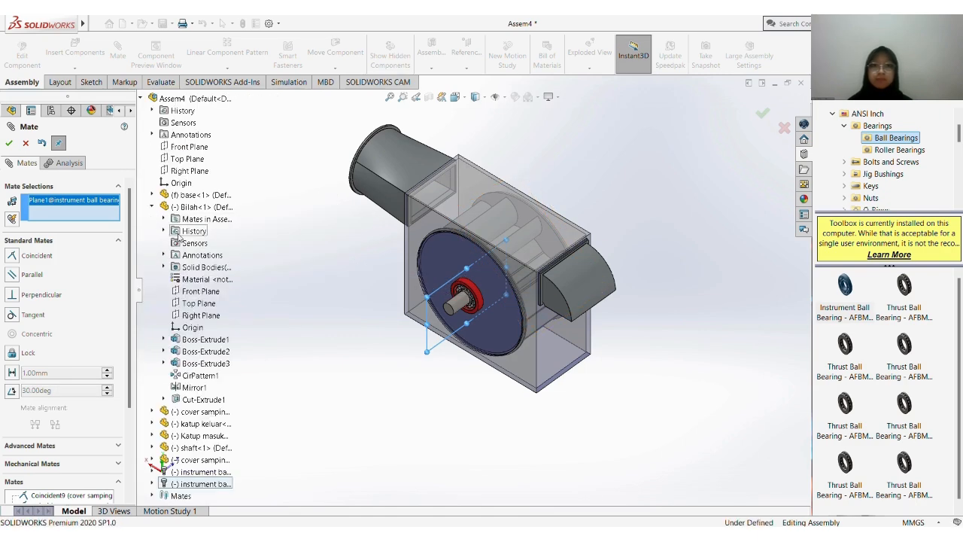
pyautogui.click(192, 290)
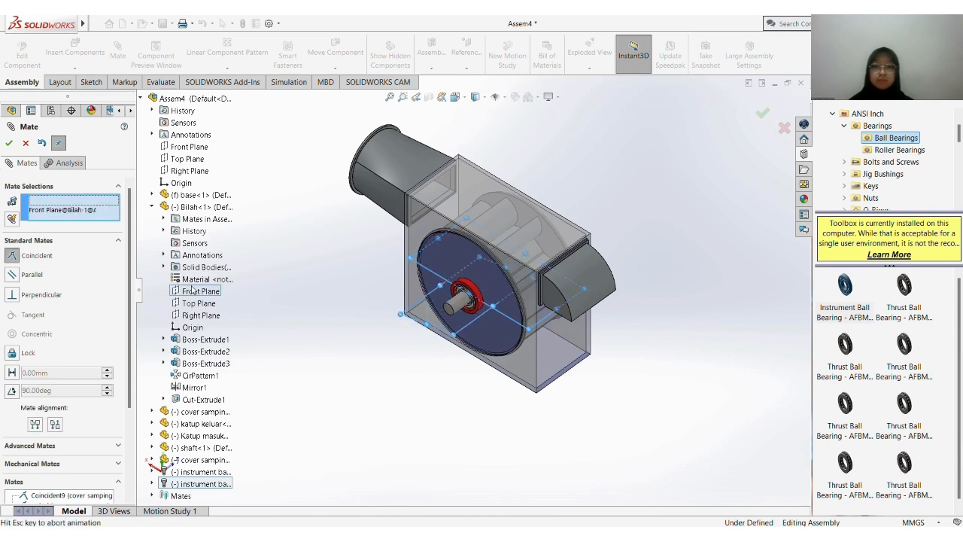
pyautogui.click(177, 272)
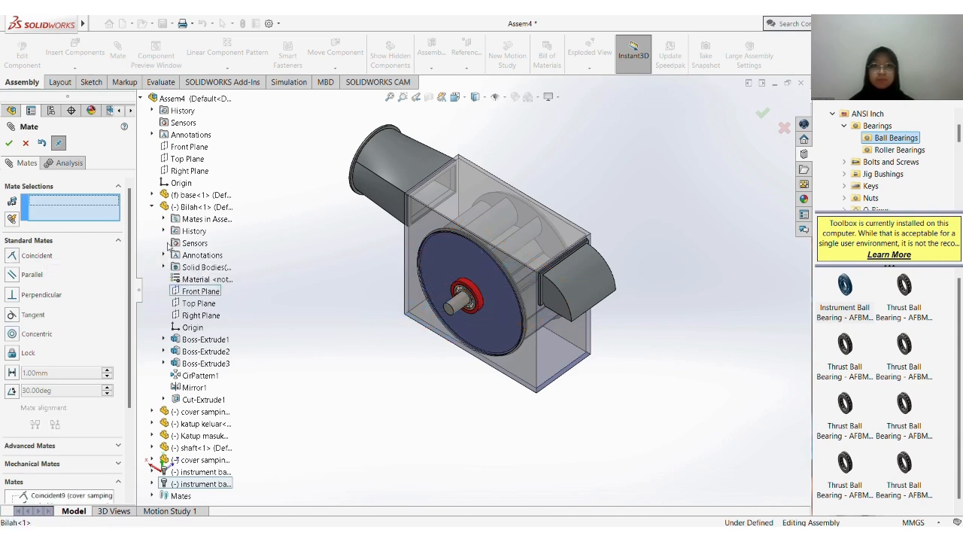
# Mate the Front Plane of Bilah coincident with Plane2 of the second instrument ball bearing, and finish mating
pyautogui.click(198, 294)
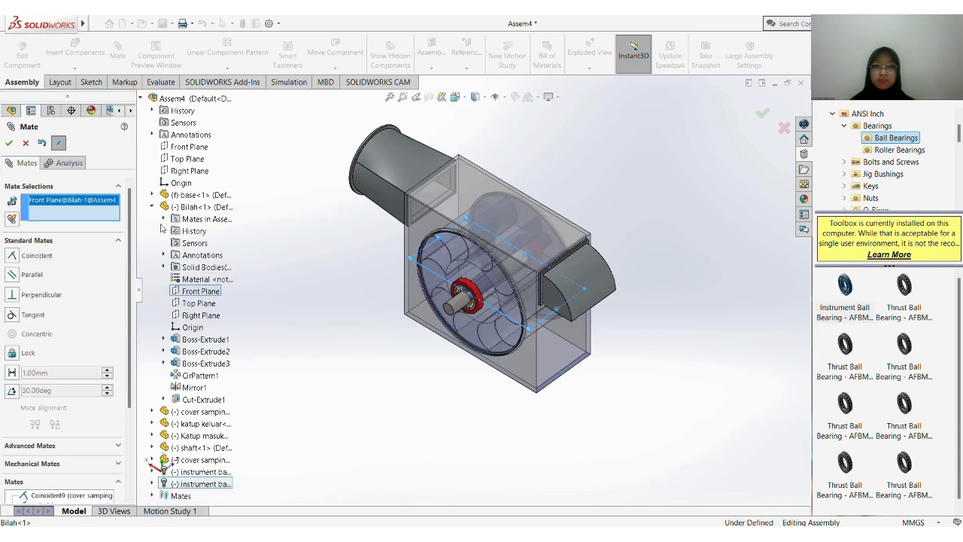
pyautogui.click(152, 207)
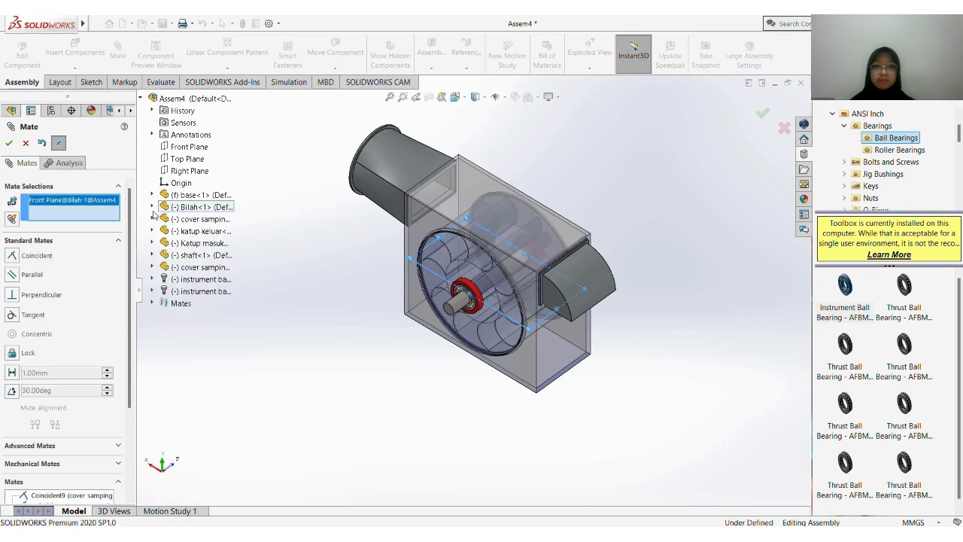
pyautogui.click(152, 291)
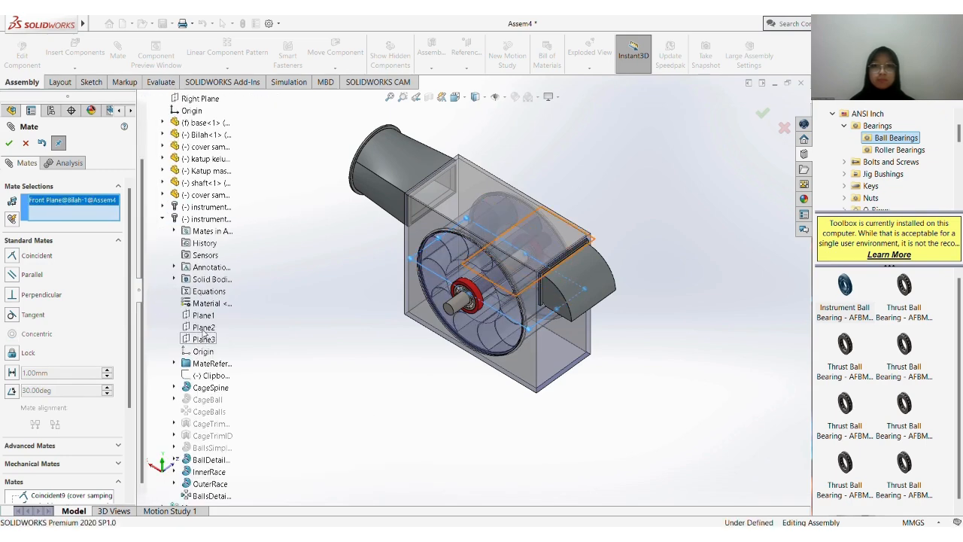
pyautogui.click(203, 328)
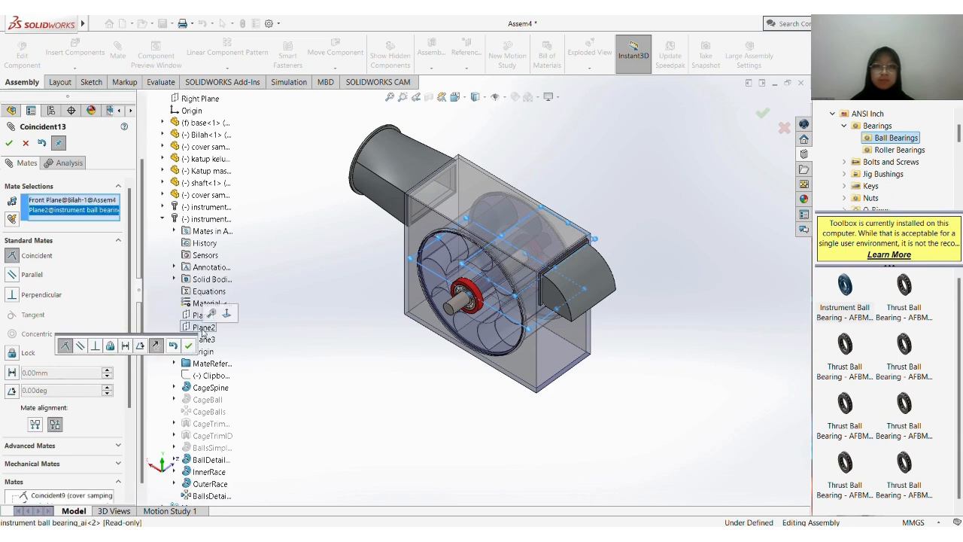
pyautogui.click(193, 345)
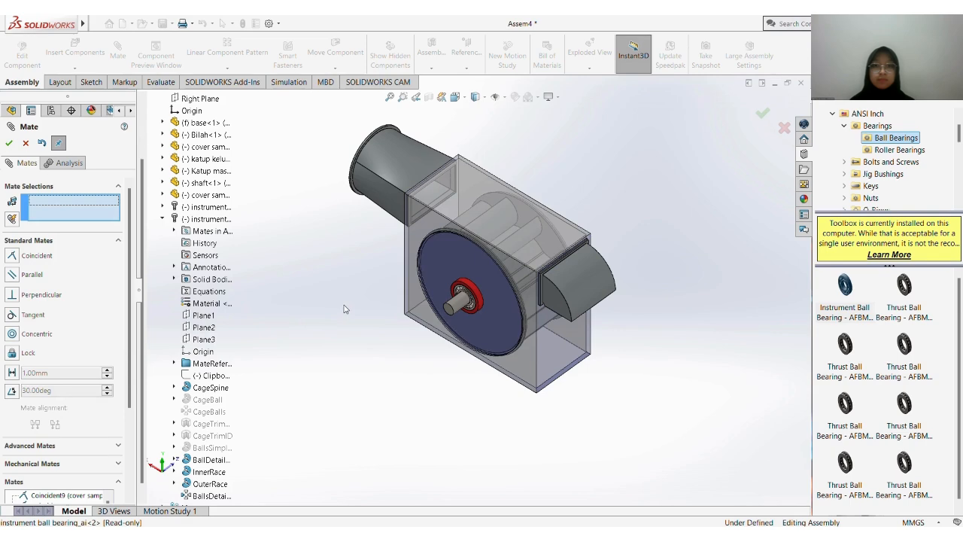
pyautogui.press('Escape')
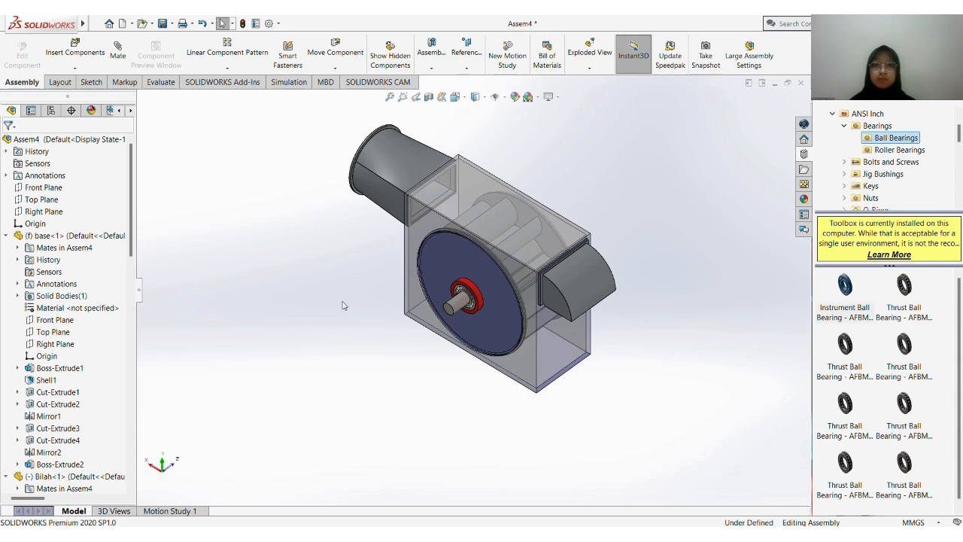
# Show the assembly in isometric view and turn the shaft to check how the blade wheel rotates with it
pyautogui.press('space')
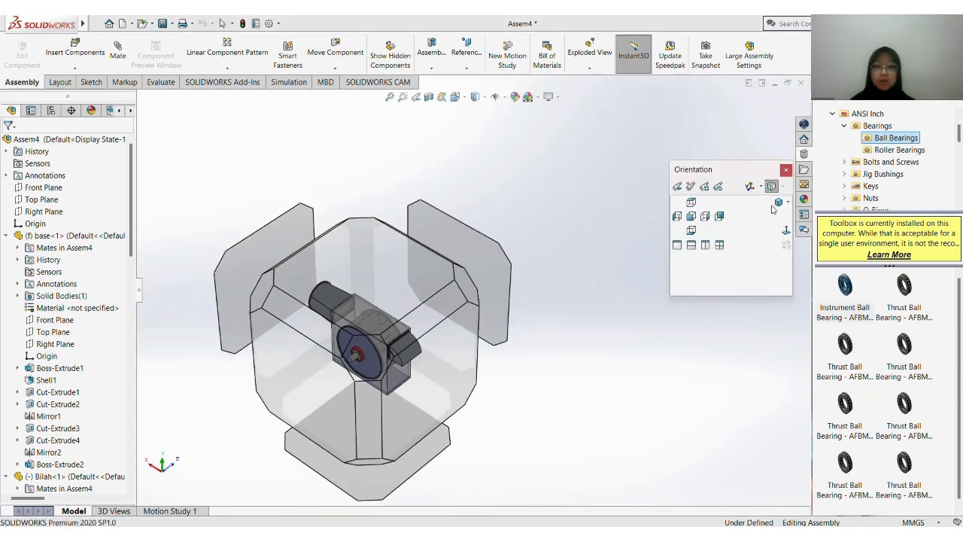
pyautogui.click(777, 203)
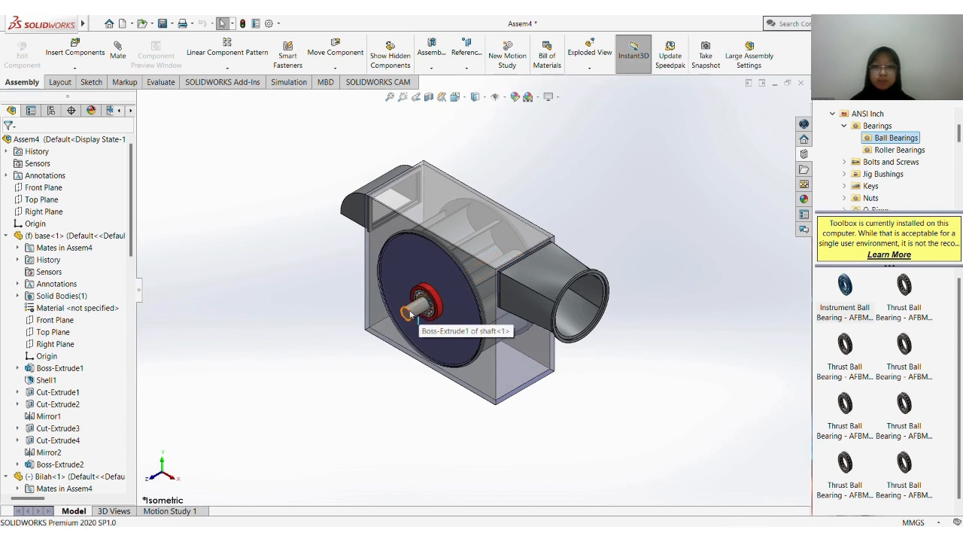
pyautogui.click(408, 311)
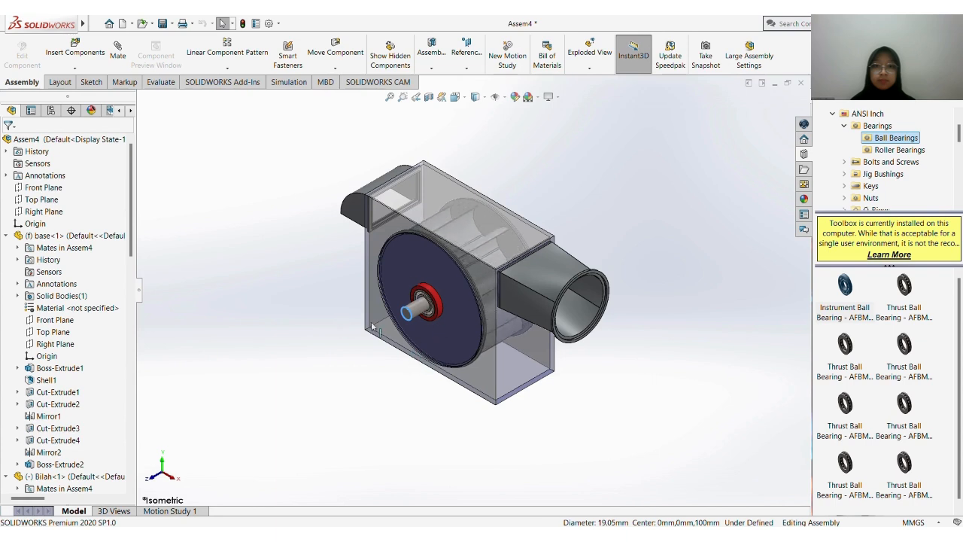
pyautogui.moveTo(371, 323); pyautogui.dragTo(453, 332)
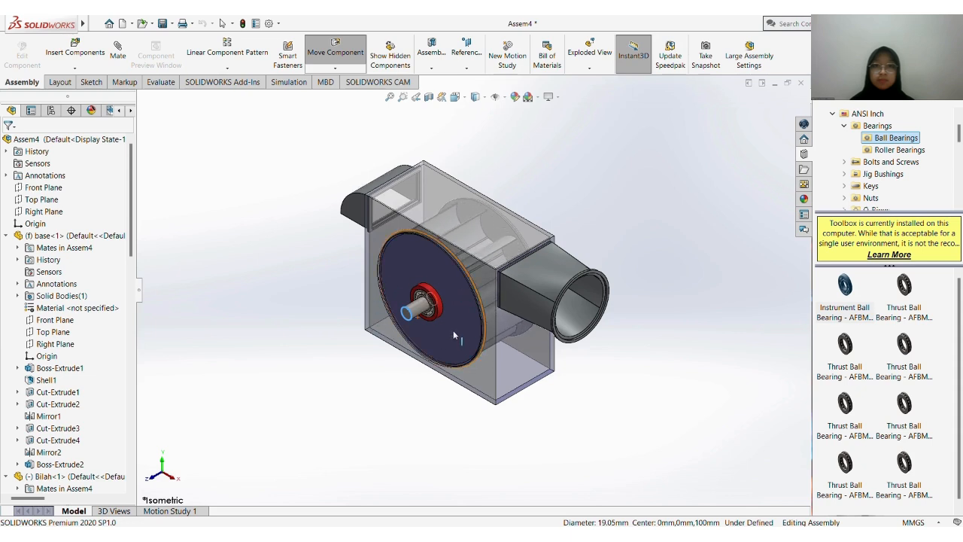
pyautogui.press('Escape')
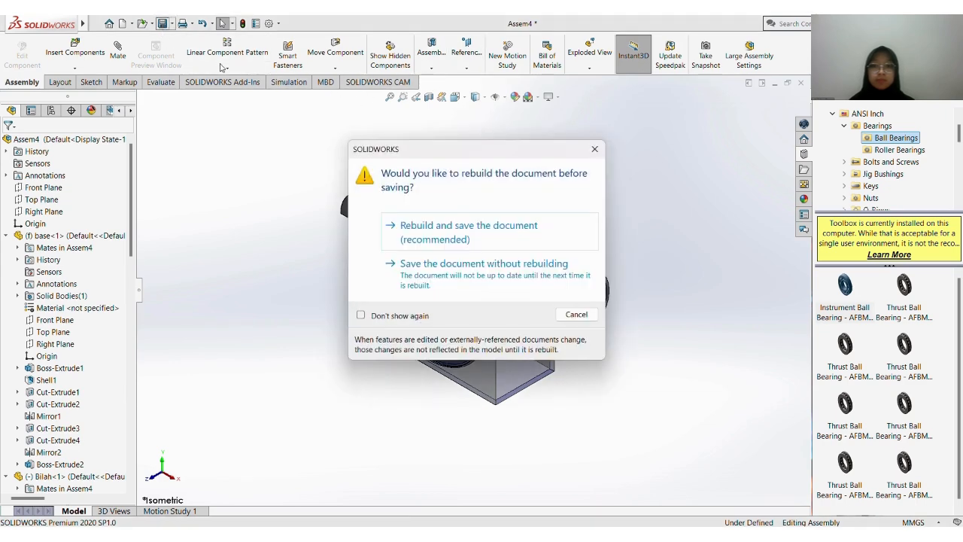
# Rebuild and save the assembly as Assembly Turbin Air in the SOLIDWORKS Analysis Library (*.sldalasm) format
pyautogui.click(456, 238)
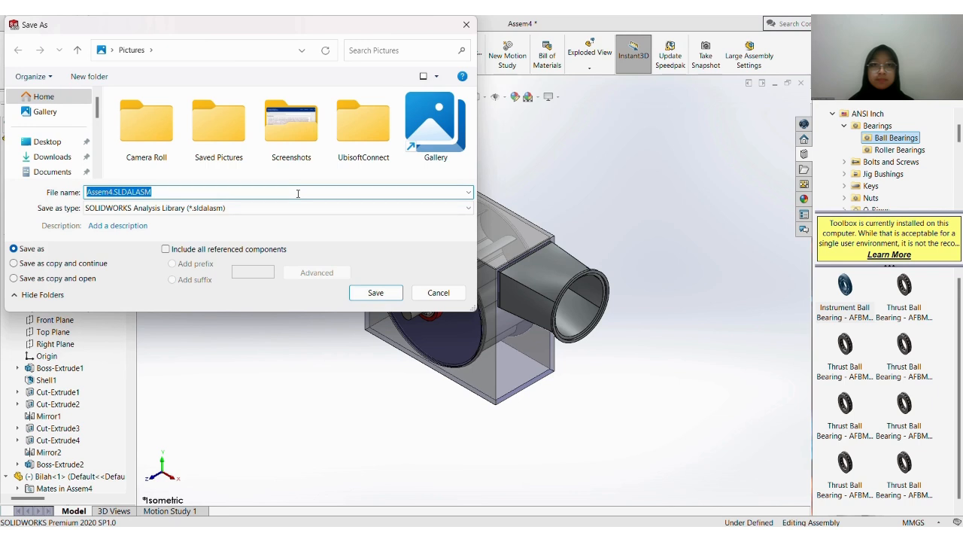
pyautogui.write('Assemb')
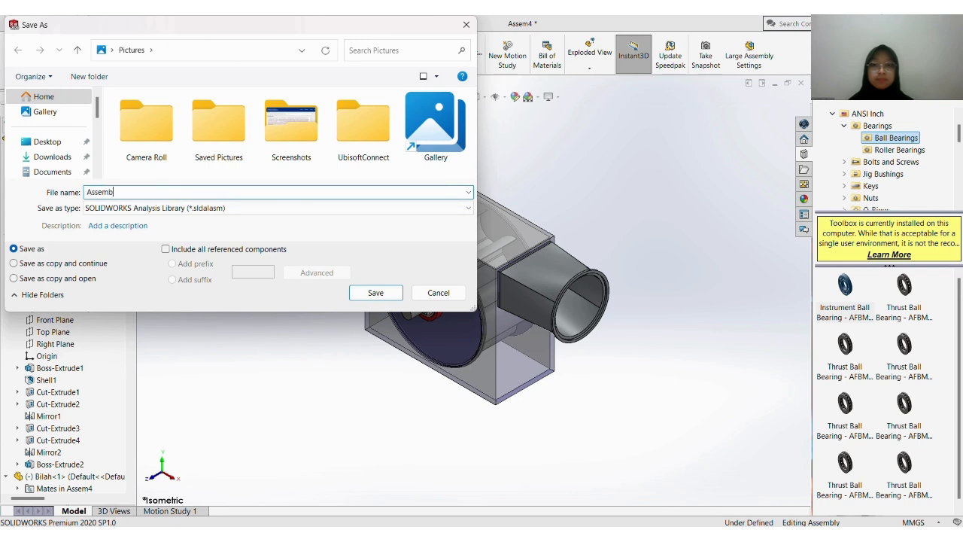
pyautogui.write('ly Turbin Air')
pyautogui.press('Return')
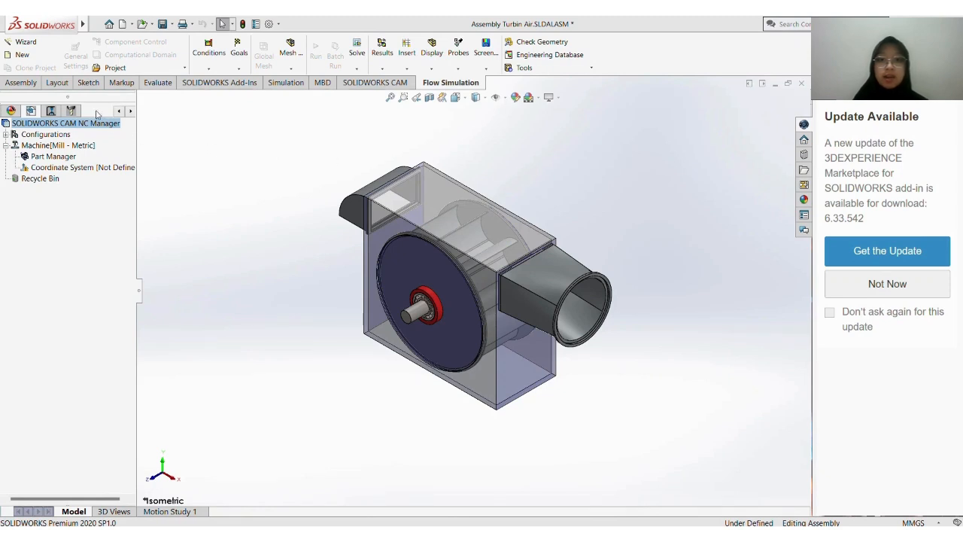
# Start a Flow Simulation wizard project named Project UAS and use the SI (m-kg-s) unit system
pyautogui.click(18, 43)
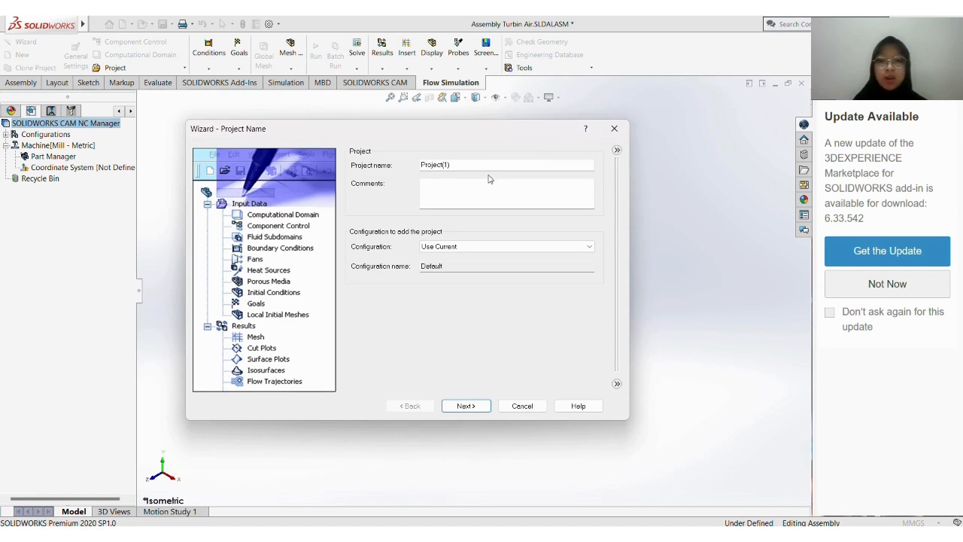
pyautogui.click(490, 169)
pyautogui.click(466, 406)
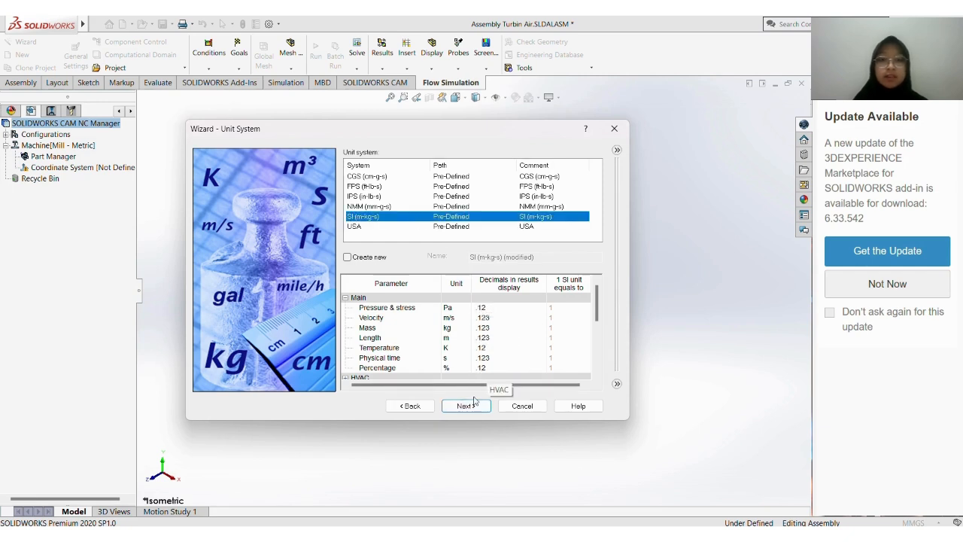
pyautogui.click(467, 406)
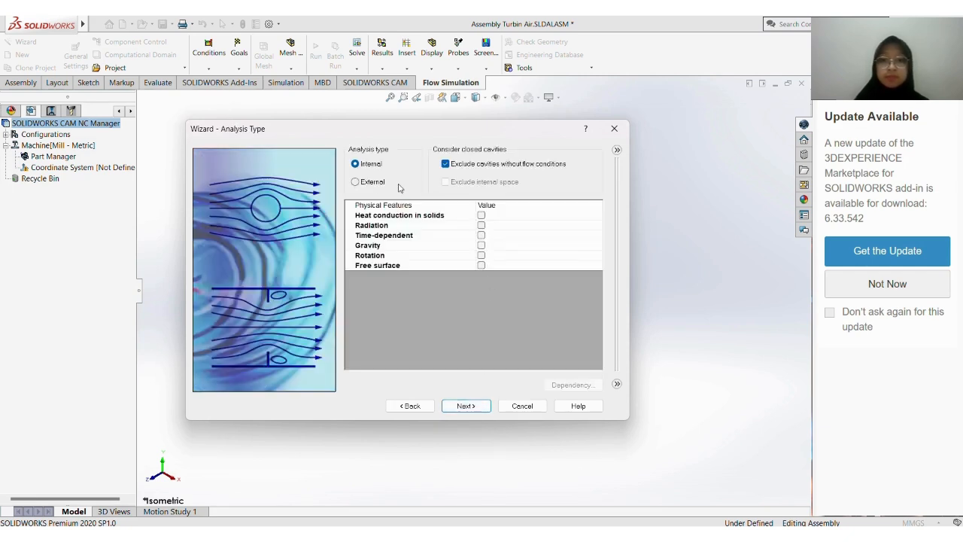
# Set the analysis type to External and enable gravity and rotation, keeping the Local region(s) (Averaging) rotation type
pyautogui.click(367, 183)
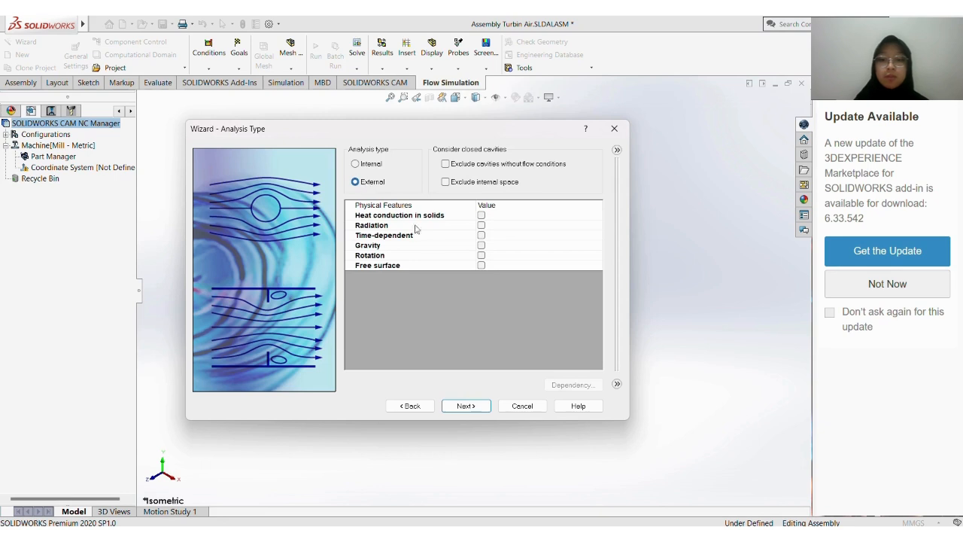
pyautogui.click(481, 245)
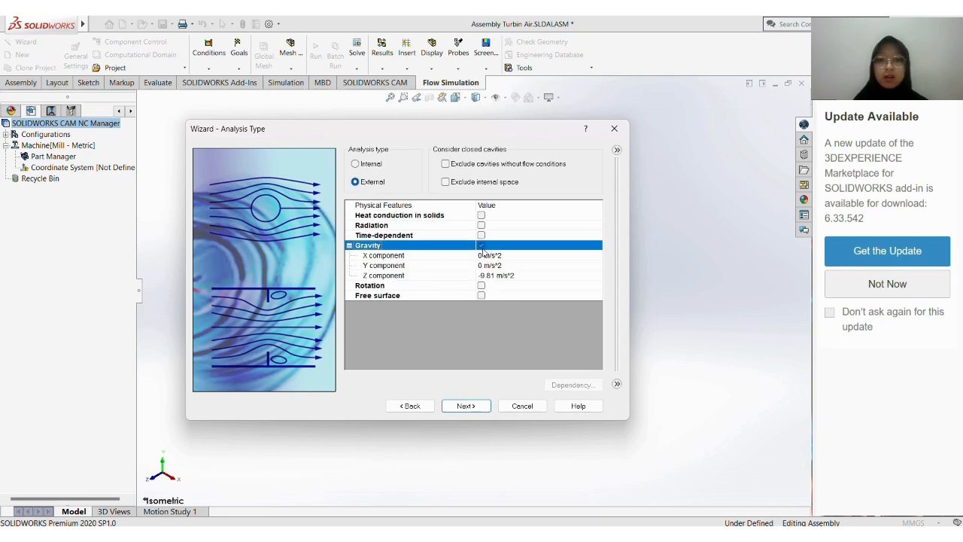
pyautogui.click(481, 285)
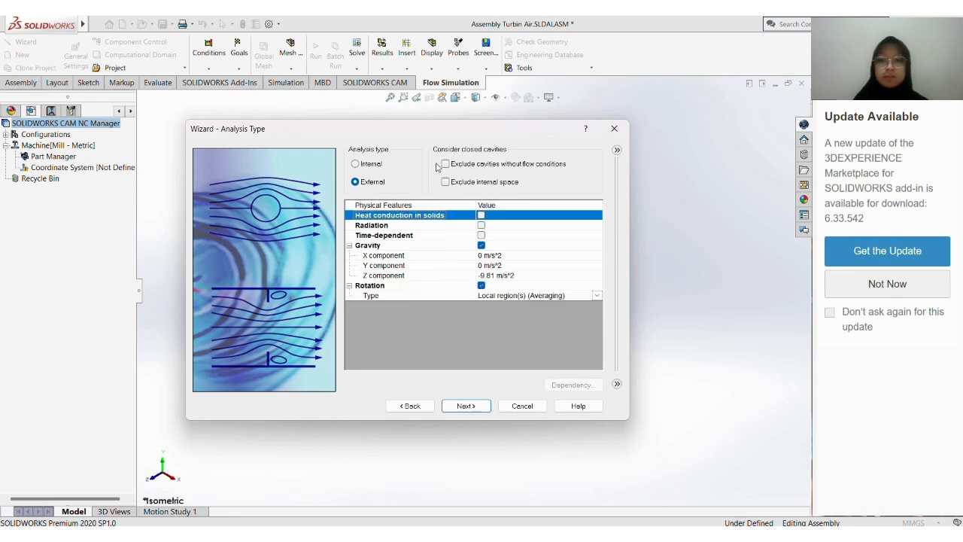
pyautogui.moveTo(431, 140); pyautogui.dragTo(238, 70)
pyautogui.scroll(3, 593, 243)
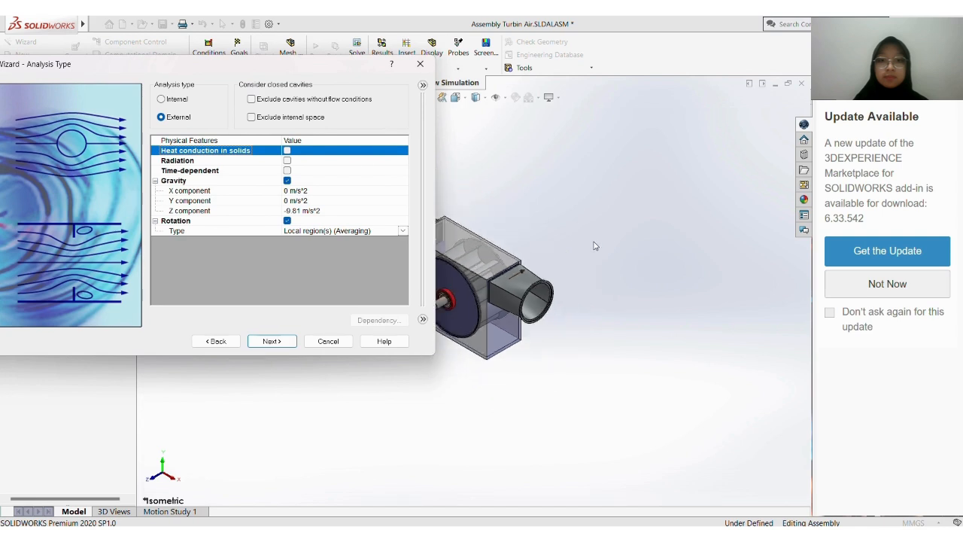
pyautogui.moveTo(531, 421); pyautogui.dragTo(586, 380, button='middle')
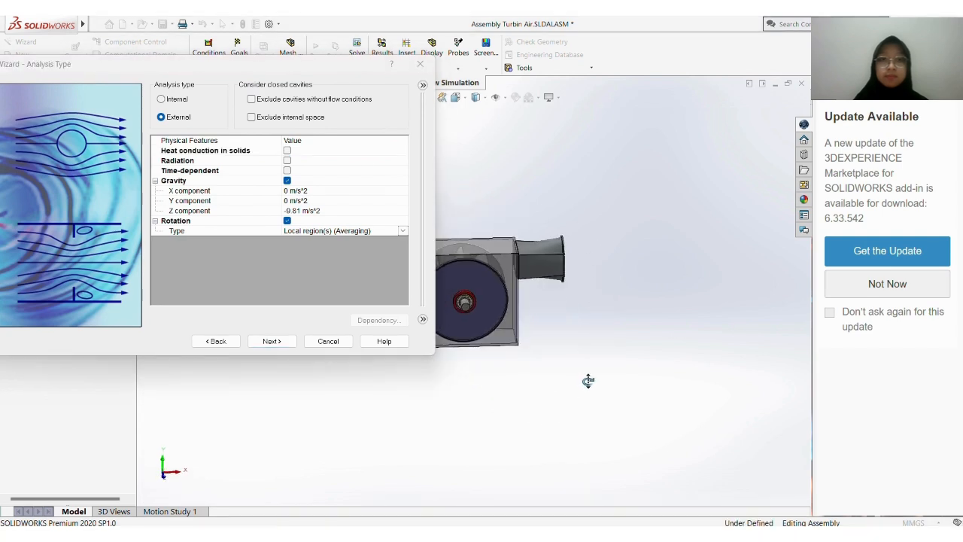
pyautogui.moveTo(503, 390); pyautogui.dragTo(474, 350, button='middle')
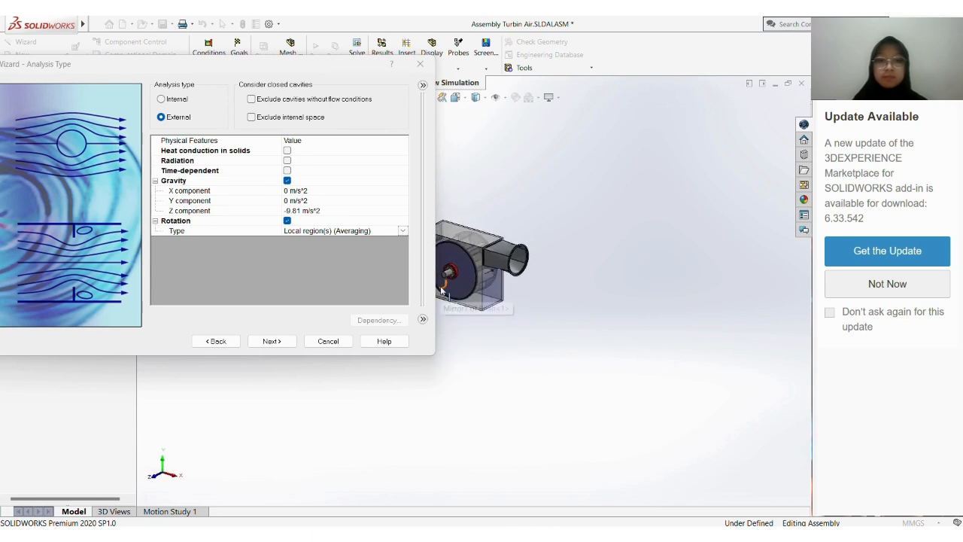
pyautogui.click(384, 245)
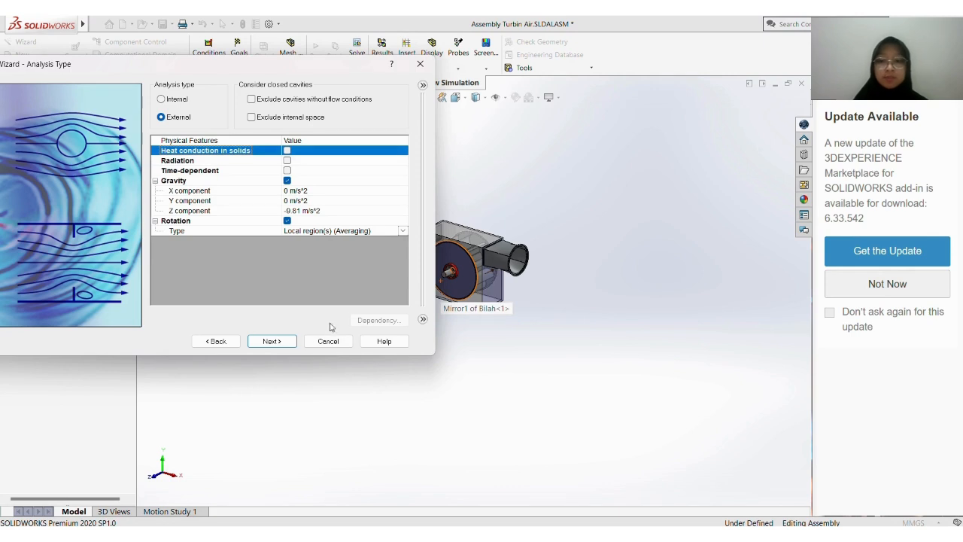
pyautogui.click(272, 340)
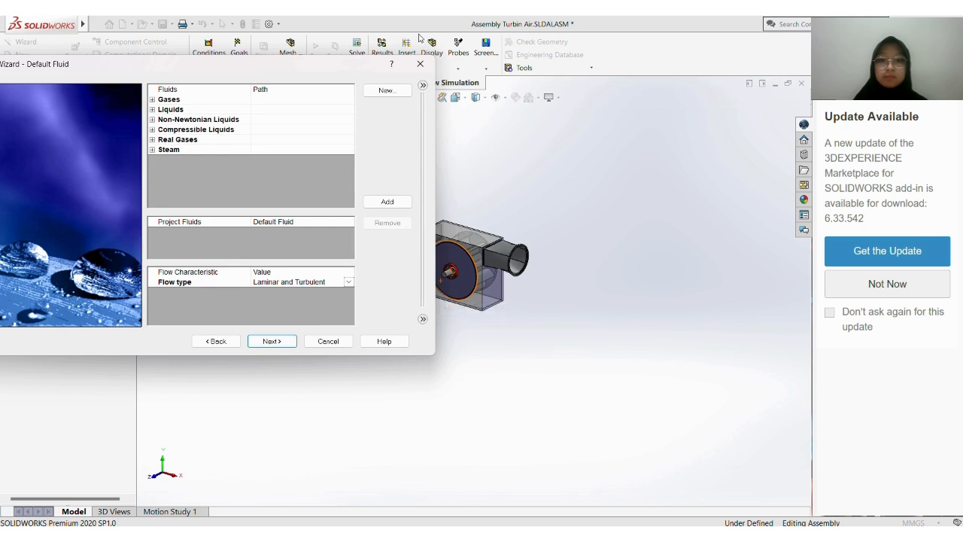
pyautogui.click(419, 42)
pyautogui.scroll(5, 471, 211)
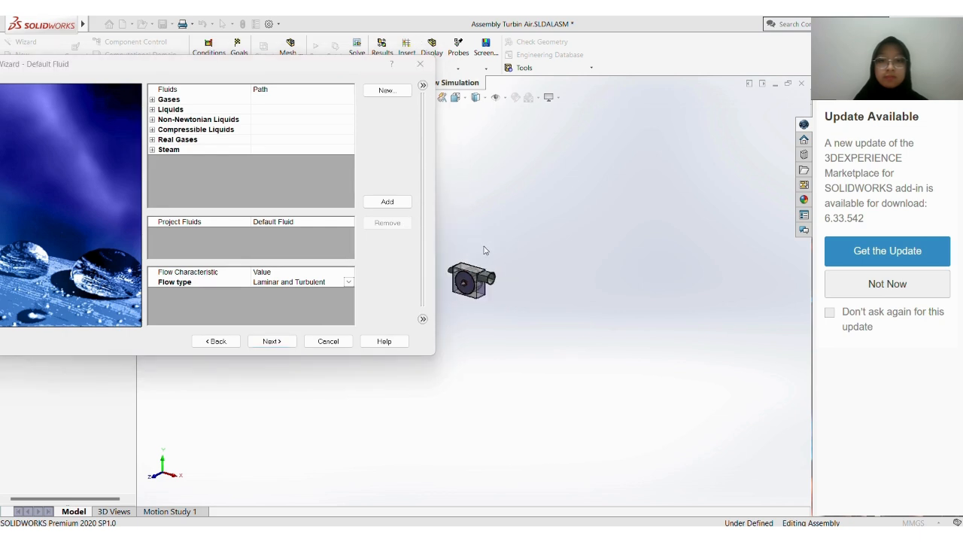
pyautogui.scroll(-3, 463, 280)
pyautogui.scroll(-3, 463, 280)
pyautogui.scroll(-3, 464, 280)
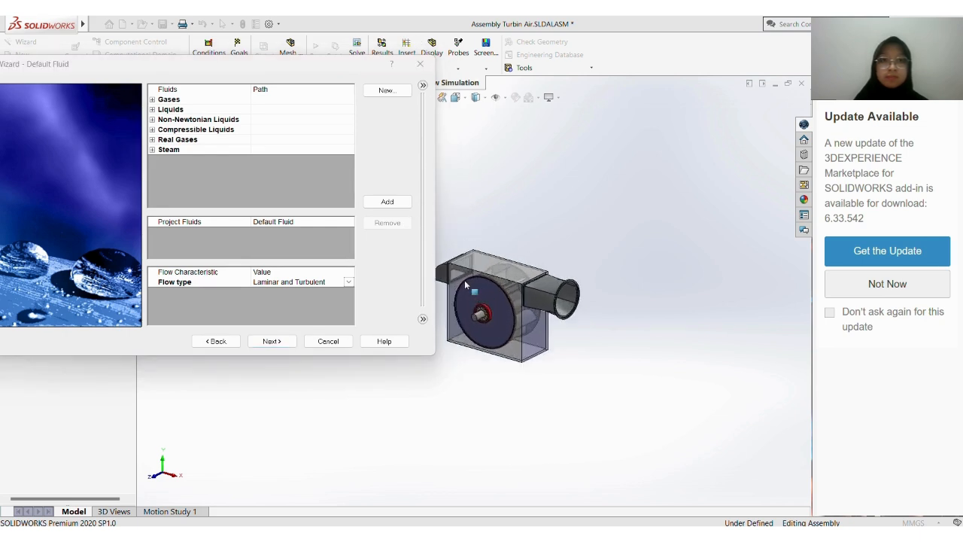
pyautogui.moveTo(490, 286)
pyautogui.mouseDown(button='middle')
pyautogui.moveTo(430, 286)
pyautogui.moveTo(478, 292)
pyautogui.mouseUp(button='middle')
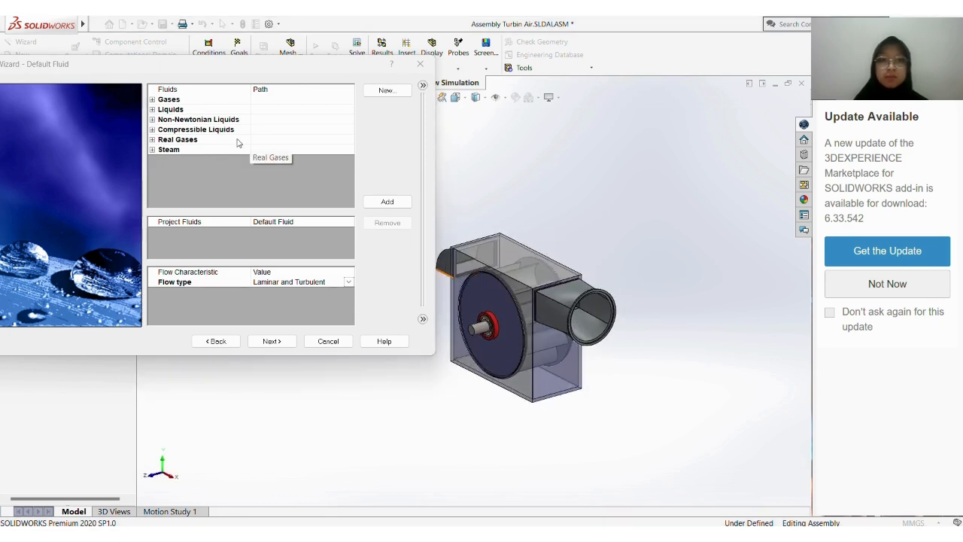
# Add the pre-defined liquid Water as the project's default fluid and enable cavitation
pyautogui.click(152, 109)
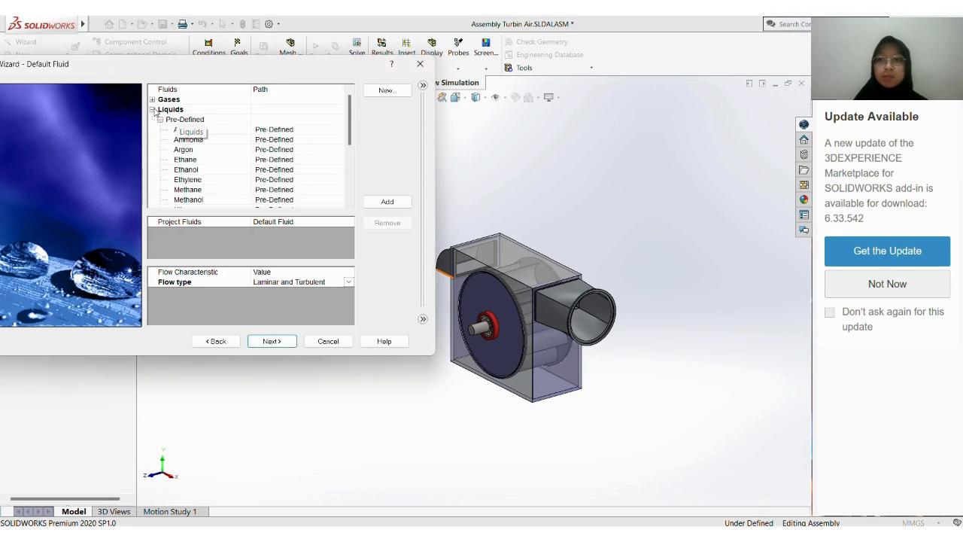
pyautogui.scroll(-3, 197, 169)
pyautogui.click(197, 191)
pyautogui.scroll(-1, 197, 192)
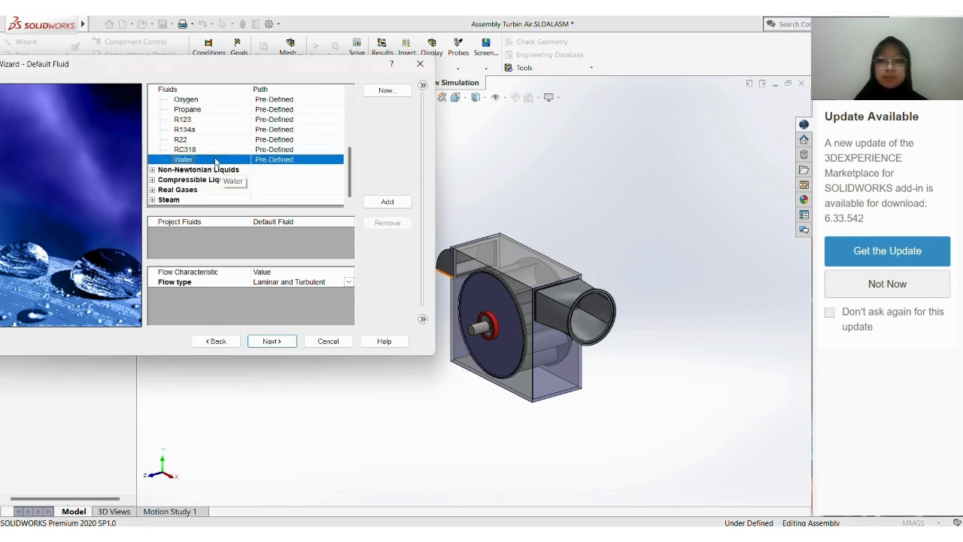
pyautogui.click(368, 203)
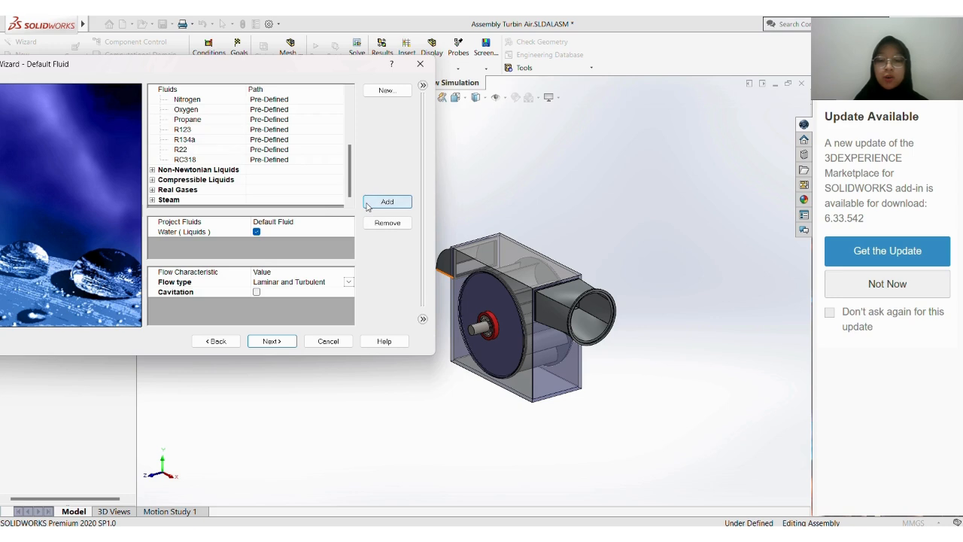
pyautogui.click(258, 292)
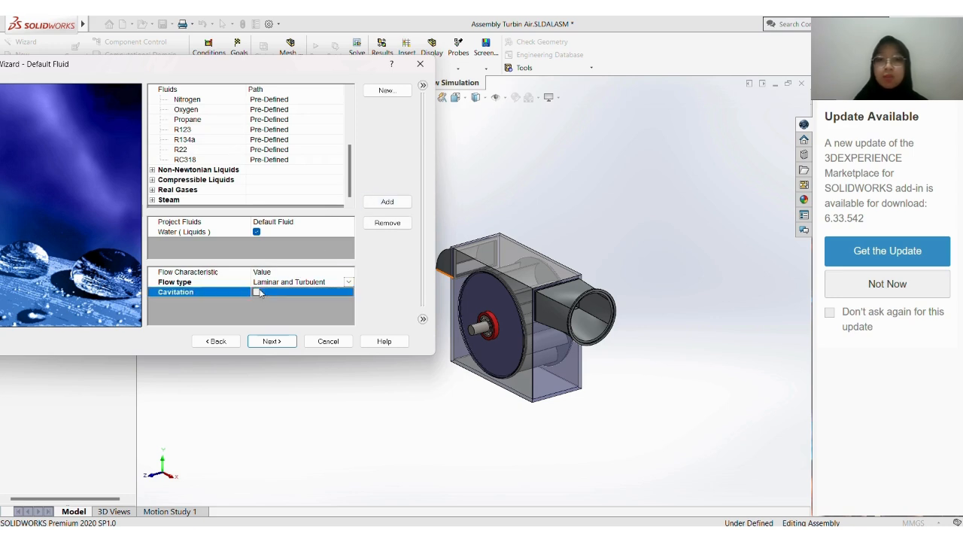
pyautogui.click(273, 341)
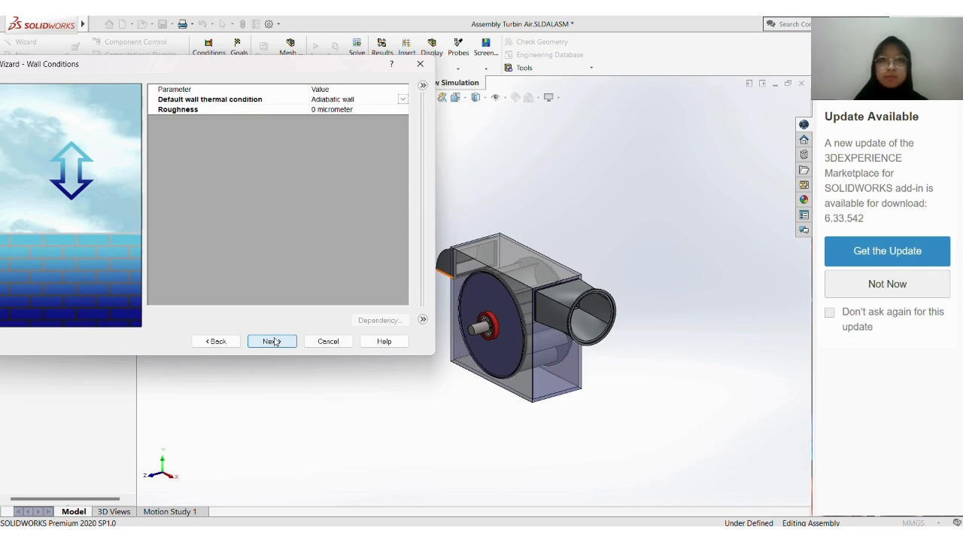
# Keep the default wall conditions, set the initial velocity in the X direction to -100 m/s, and finish the project wizard
pyautogui.click(275, 343)
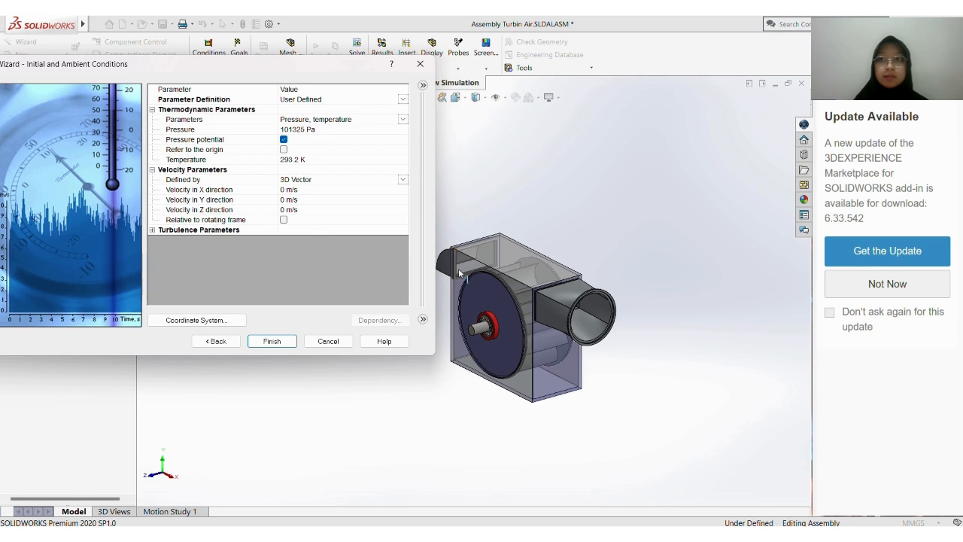
pyautogui.scroll(2, 466, 296)
pyautogui.moveTo(465, 294); pyautogui.dragTo(352, 244, button='middle')
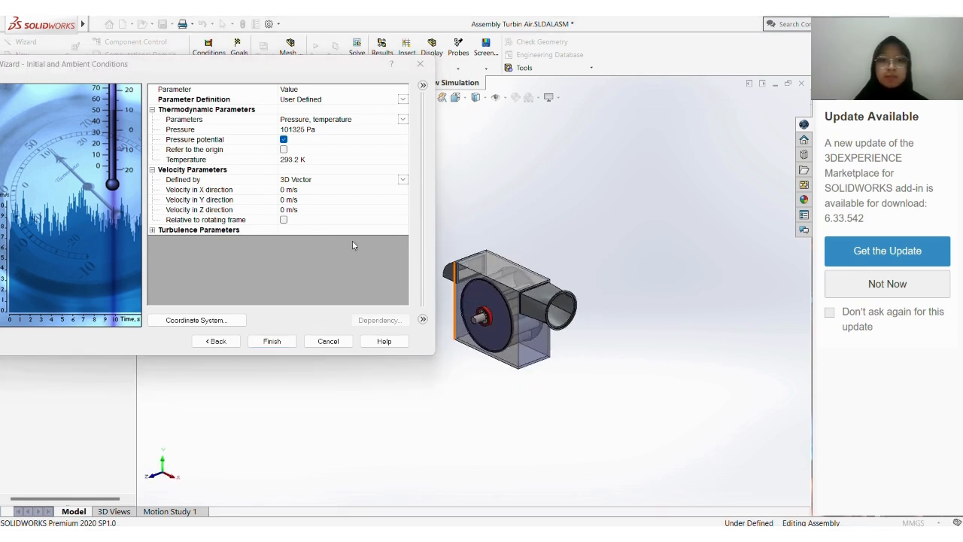
pyautogui.click(285, 202)
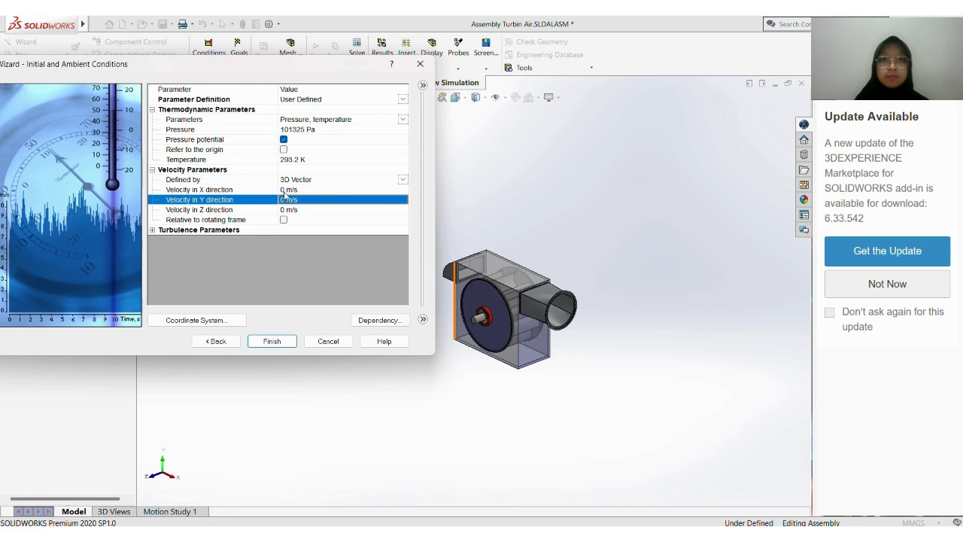
pyautogui.click(284, 191)
pyautogui.click(285, 193)
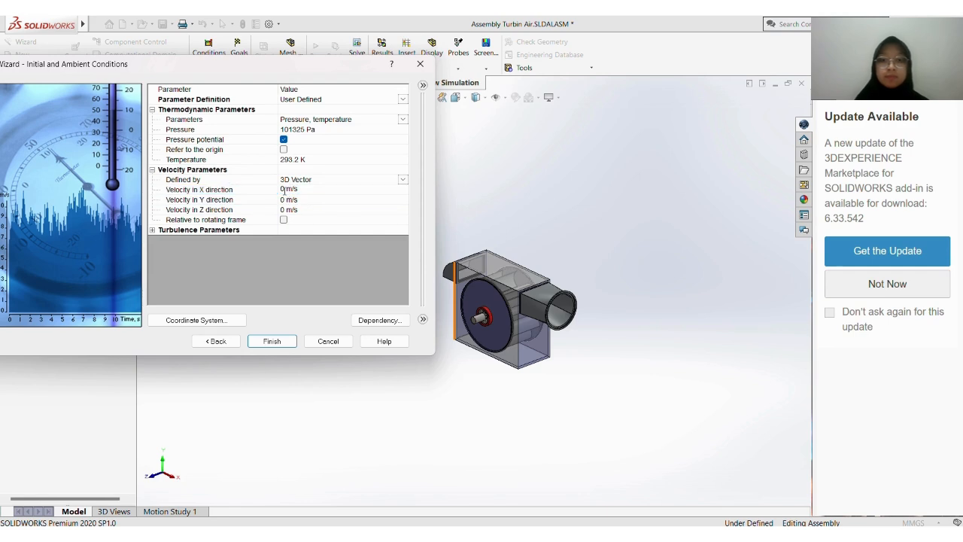
pyautogui.write('10')
pyautogui.click(285, 193)
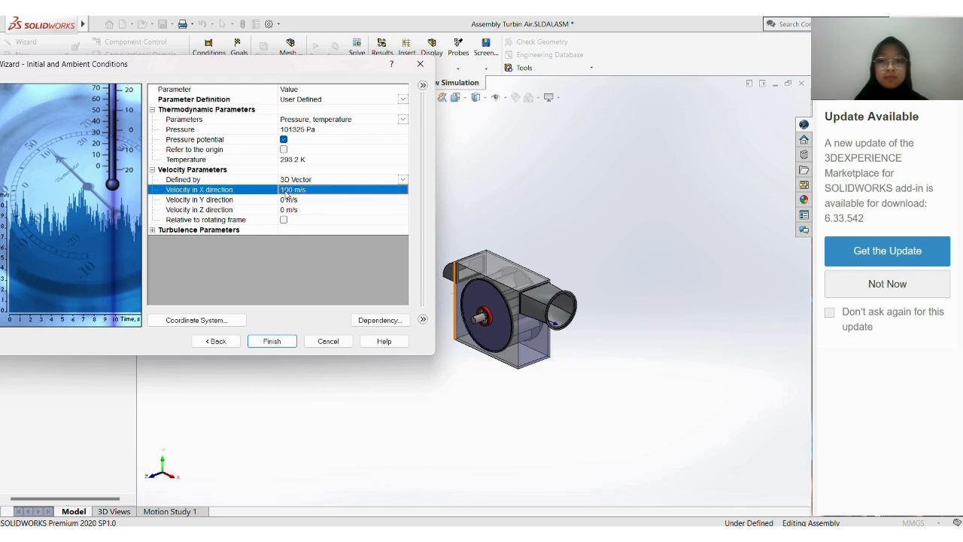
pyautogui.click(285, 192)
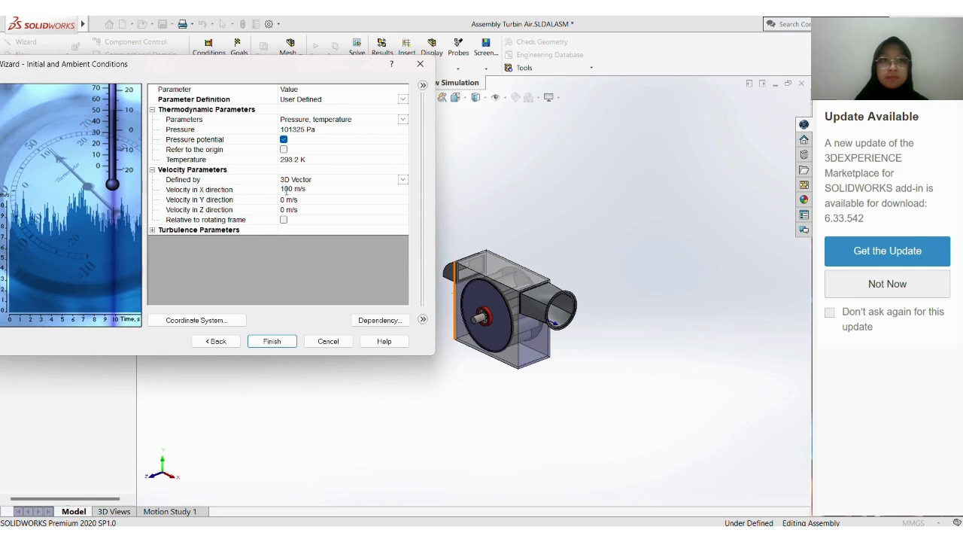
pyautogui.write('-')
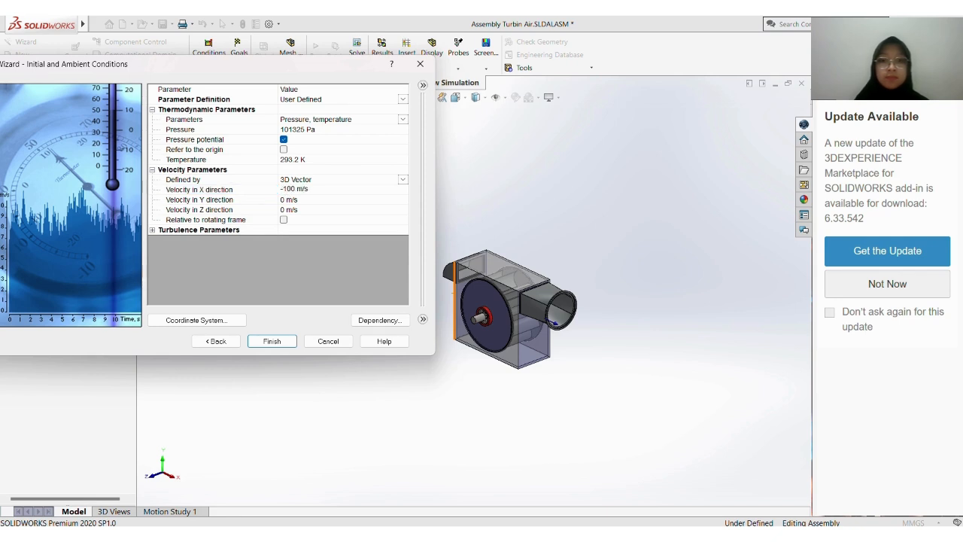
pyautogui.press('Return')
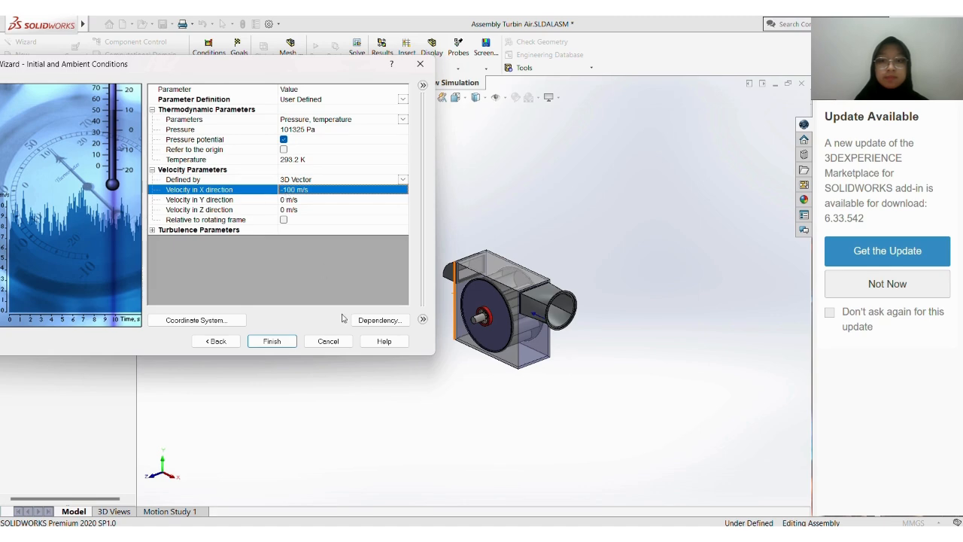
pyautogui.click(283, 345)
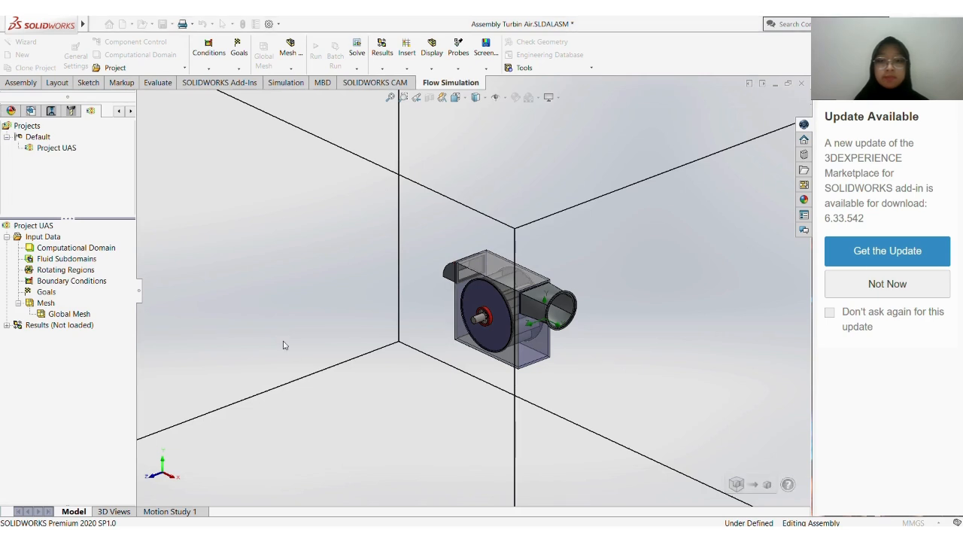
# Shrink the computational domain by pulling its Z max face in toward the turbine, to about 0.219 m
pyautogui.scroll(4, 398, 306)
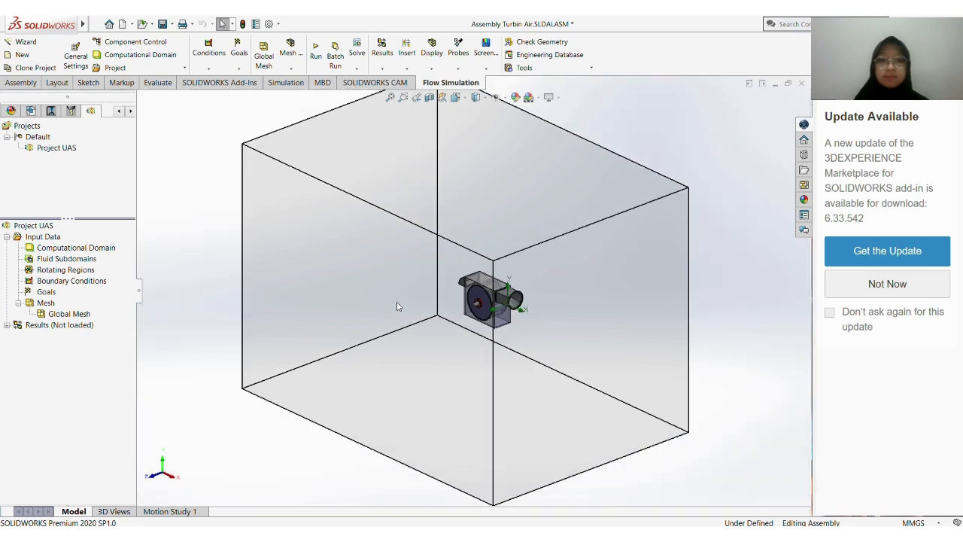
pyautogui.scroll(2, 398, 307)
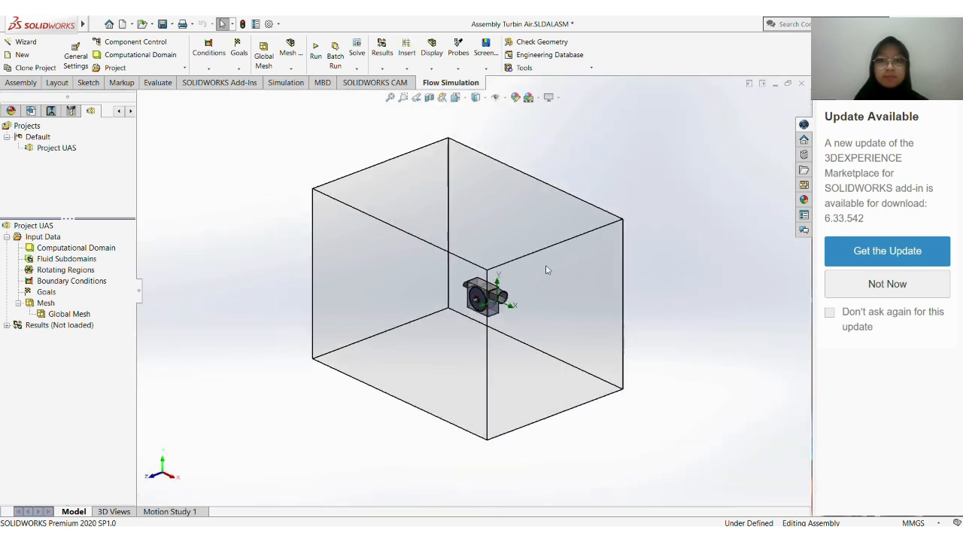
pyautogui.scroll(-3, 547, 270)
pyautogui.scroll(2, 486, 318)
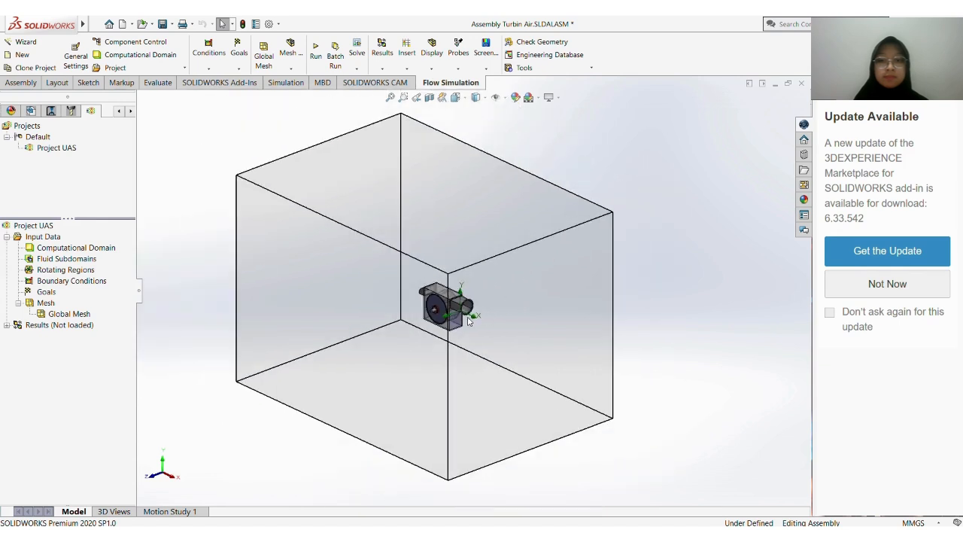
pyautogui.click(106, 250)
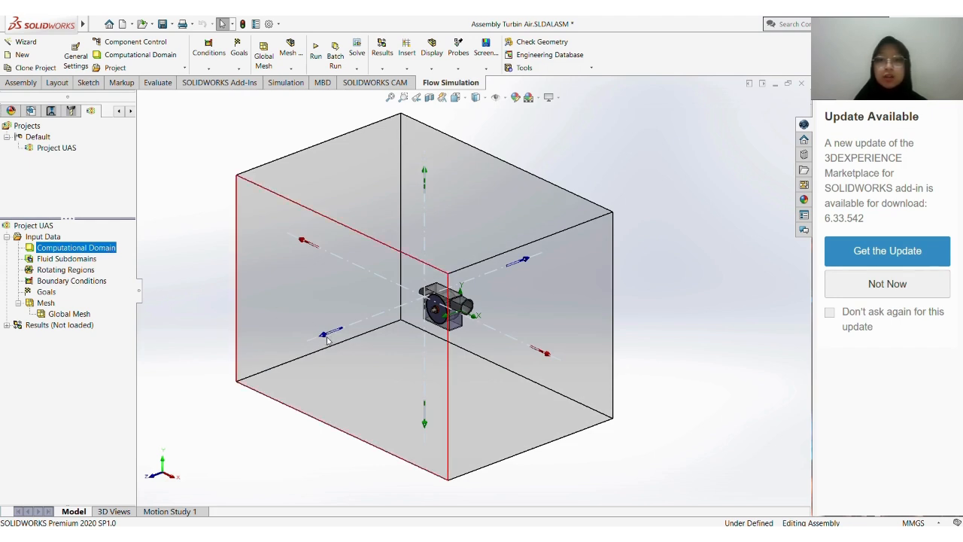
pyautogui.moveTo(330, 343); pyautogui.dragTo(394, 346)
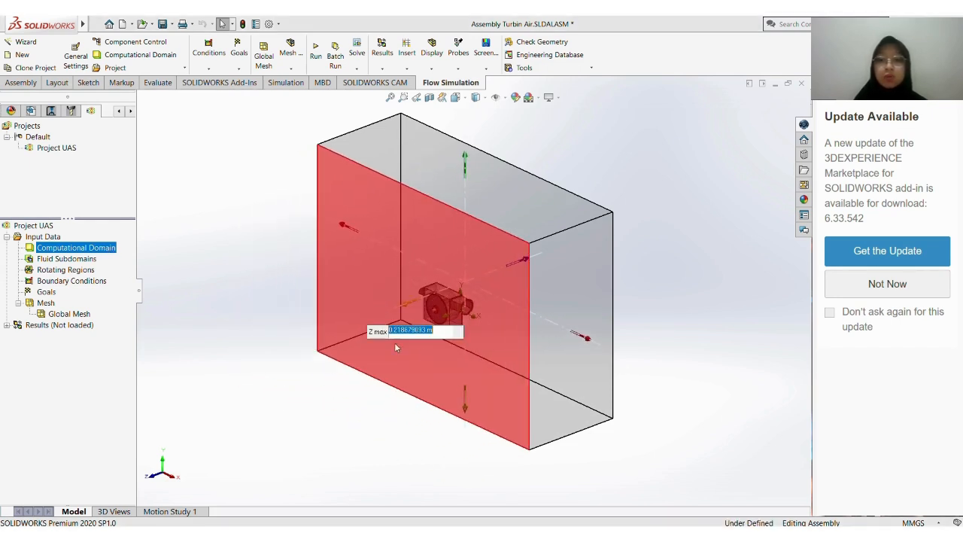
# From the back view, pull the computational domain's X min face to about -0.128 m and its X max face to about 0.299 m
pyautogui.press('space')
pyautogui.scroll(3, 498, 372)
pyautogui.scroll(2, 498, 372)
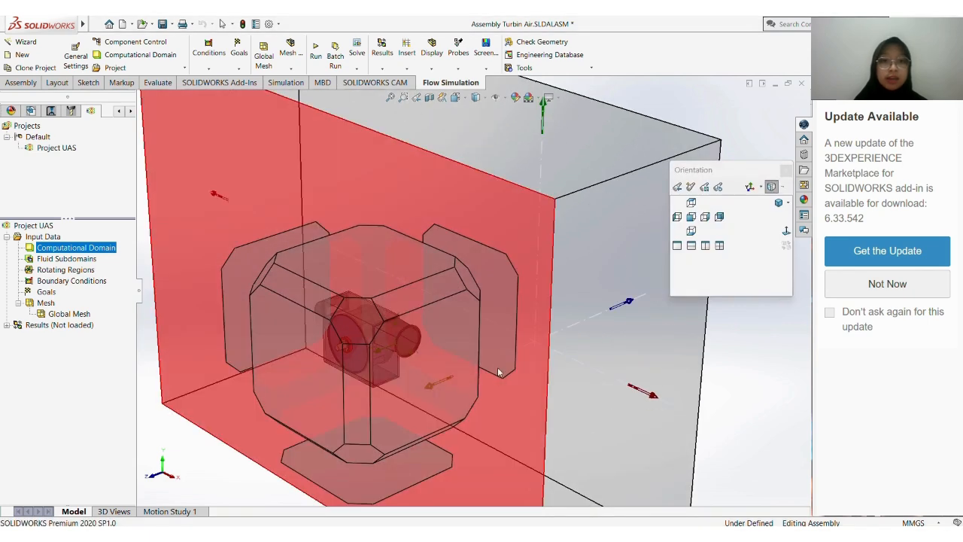
pyautogui.click(720, 216)
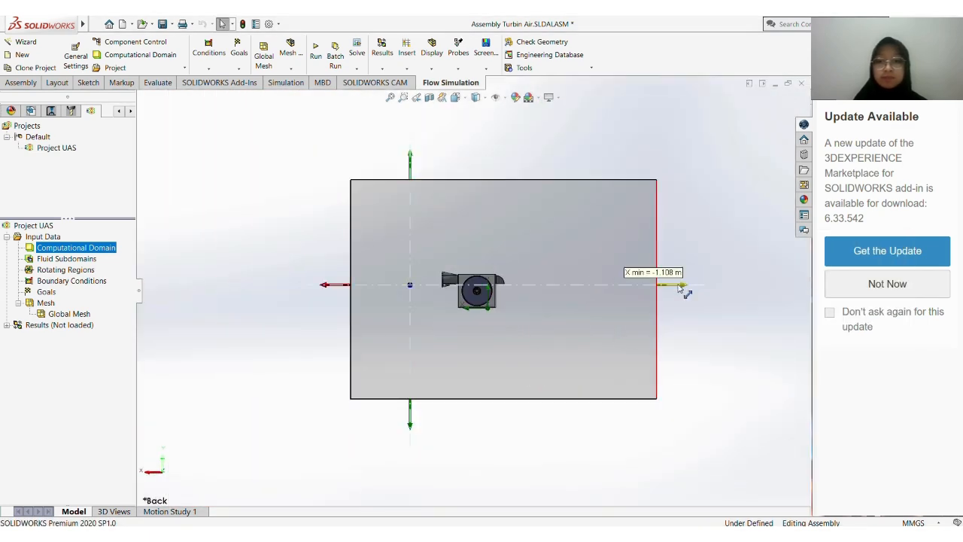
pyautogui.moveTo(682, 291); pyautogui.dragTo(535, 289)
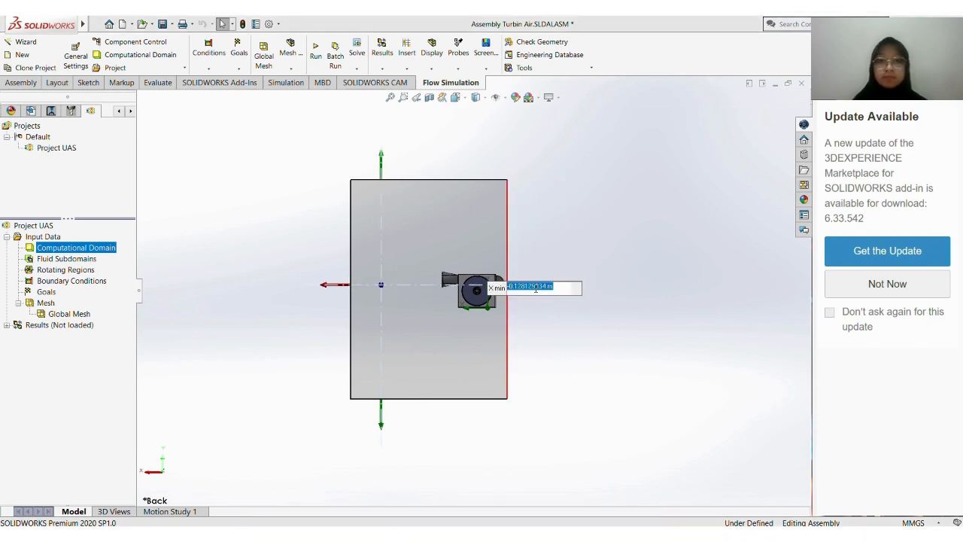
pyautogui.moveTo(333, 289); pyautogui.dragTo(420, 304)
# Pull the computational domain's Y max face down to about 0.250 m and its Y min face up to the turbine's base
pyautogui.moveTo(458, 160); pyautogui.dragTo(475, 248)
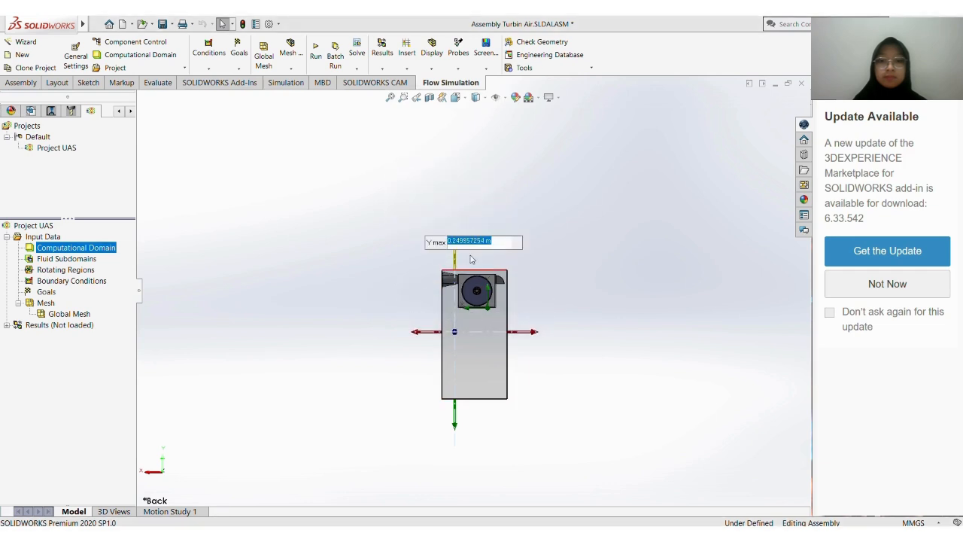
pyautogui.moveTo(455, 430); pyautogui.dragTo(461, 338)
pyautogui.click(456, 288)
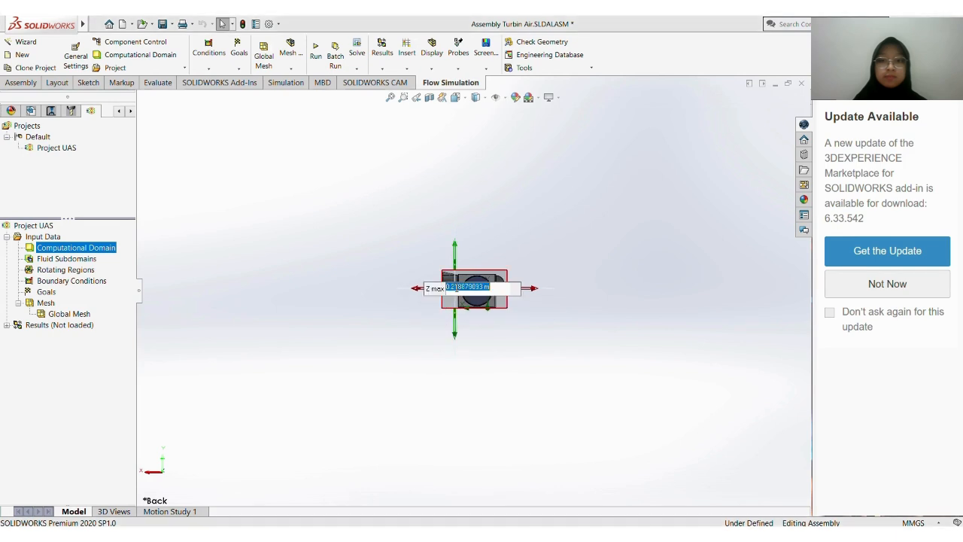
pyautogui.click(521, 234)
pyautogui.click(450, 287)
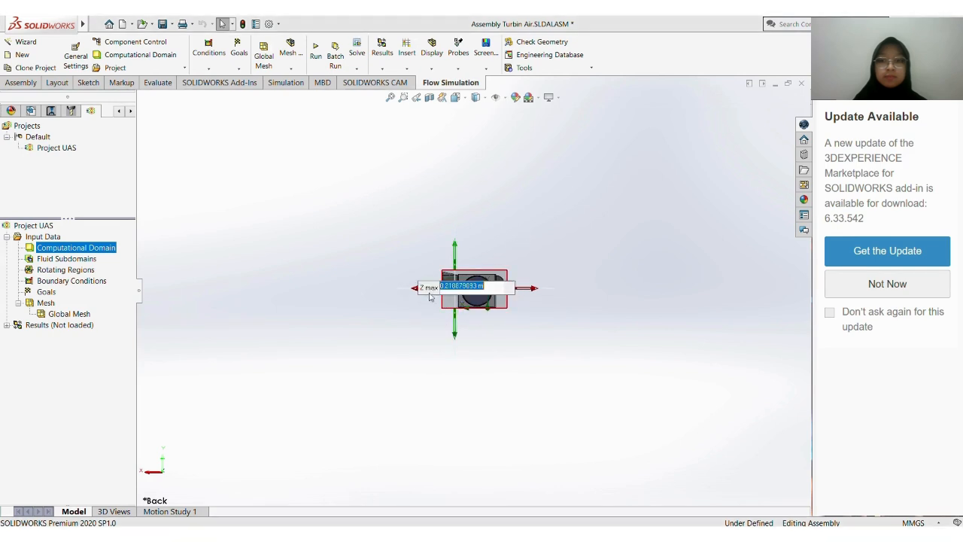
pyautogui.click(436, 320)
pyautogui.click(456, 337)
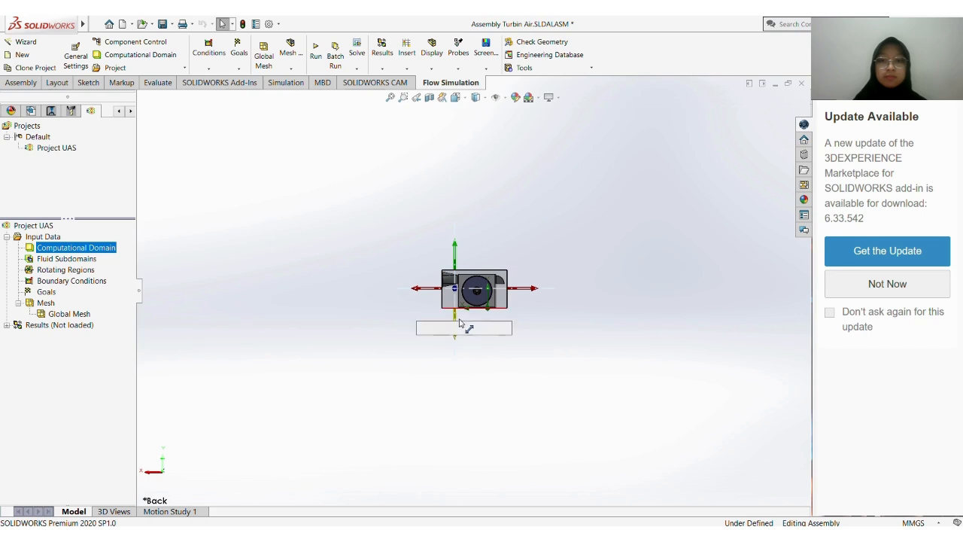
pyautogui.click(422, 288)
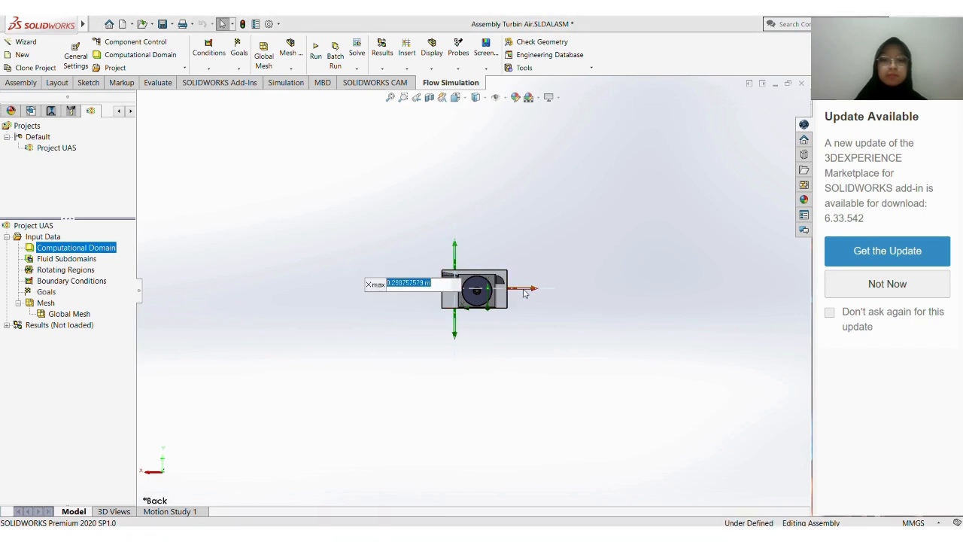
pyautogui.click(547, 241)
# From the right view, fit the computational domain's Z faces around the turbine, with Z max about 0.29 m and Z min about 0.137 m
pyautogui.press('space')
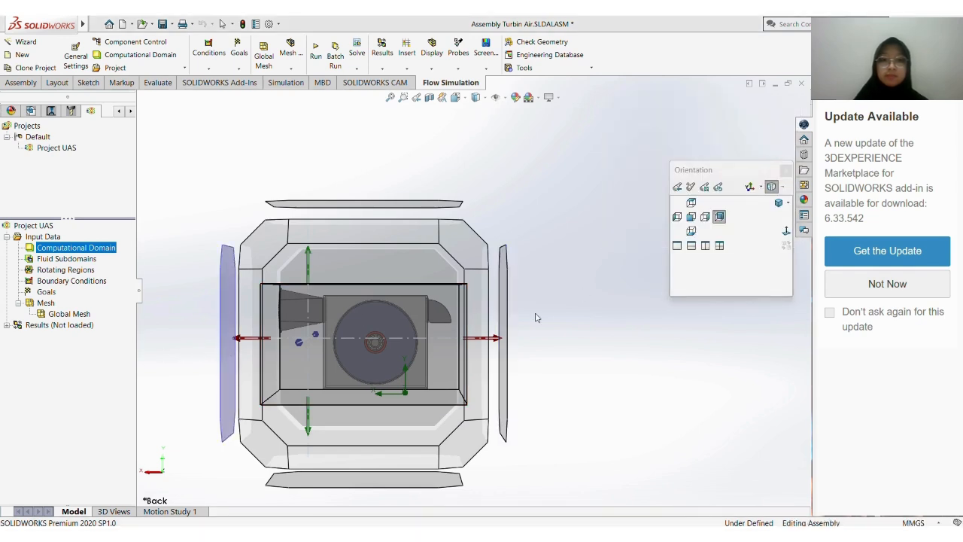
pyautogui.scroll(6, 544, 315)
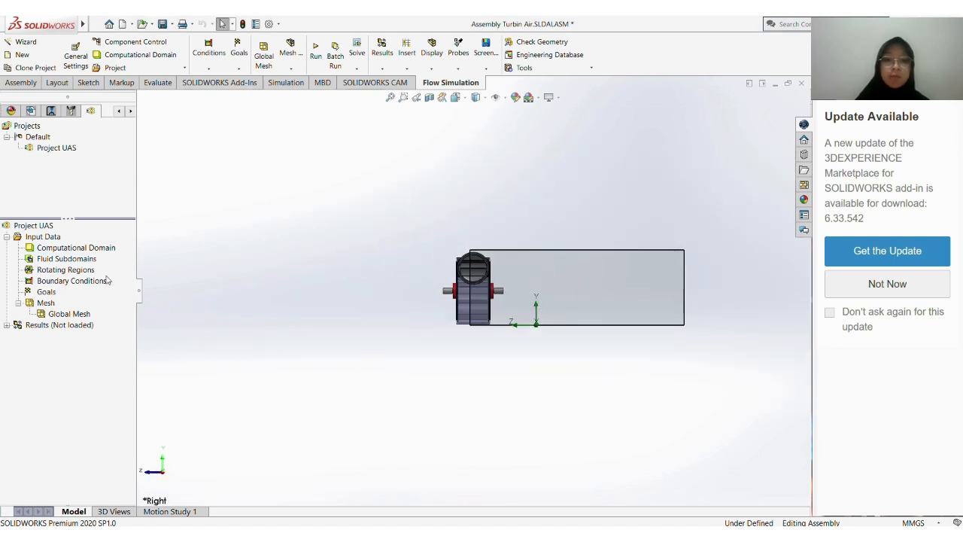
pyautogui.click(85, 251)
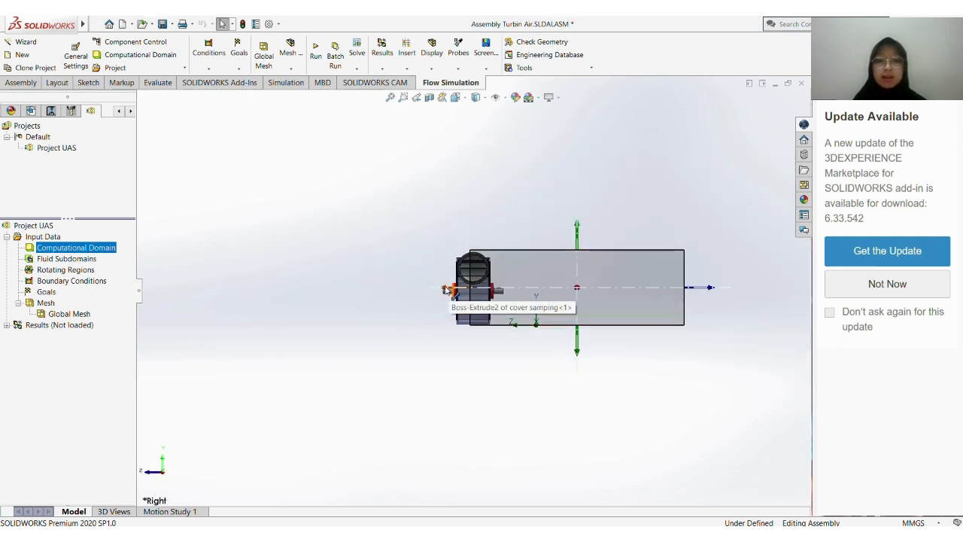
pyautogui.moveTo(445, 291); pyautogui.dragTo(418, 297)
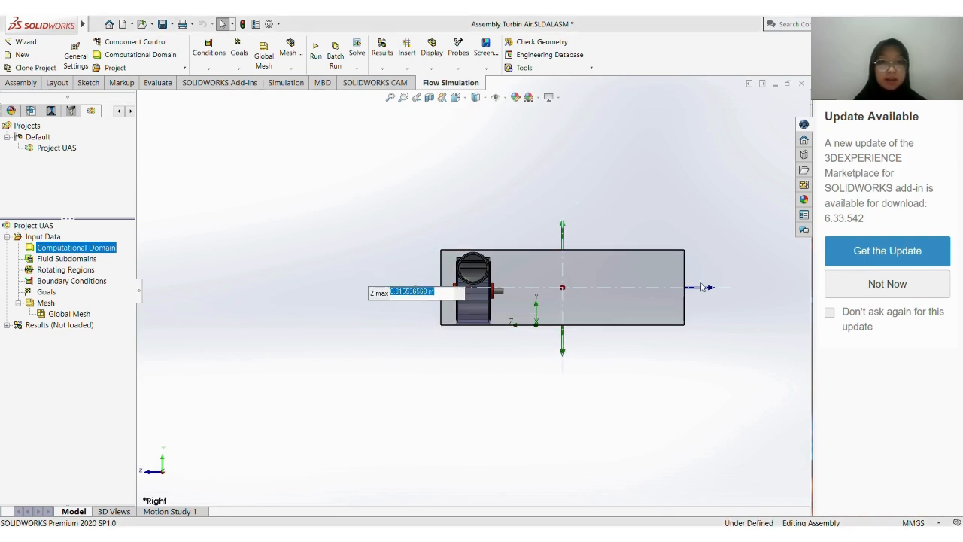
pyautogui.moveTo(713, 292); pyautogui.dragTo(534, 310)
pyautogui.click(533, 306)
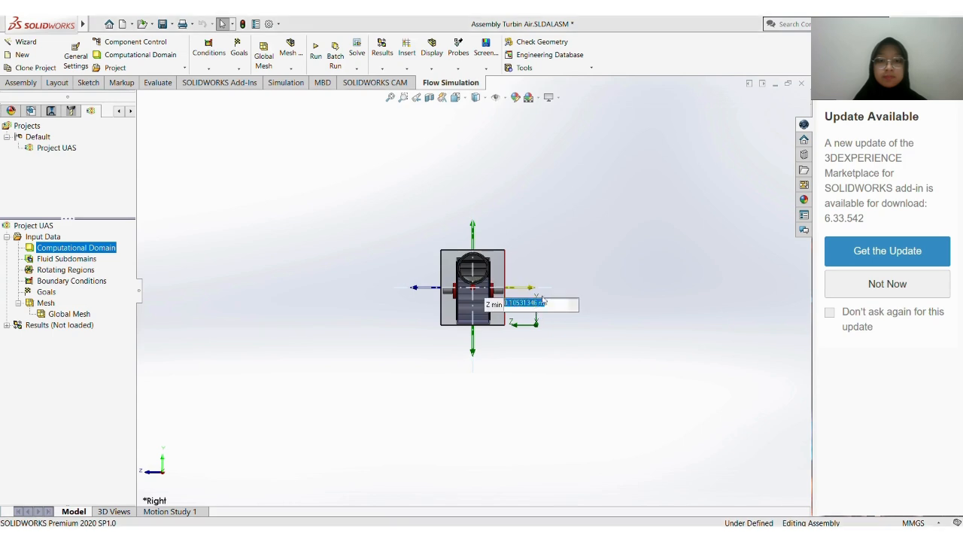
pyautogui.click(558, 260)
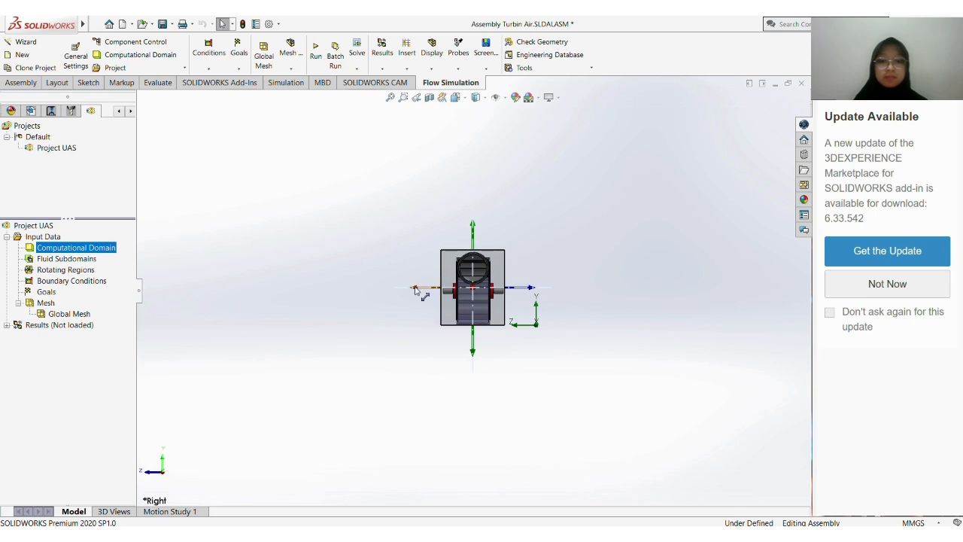
pyautogui.moveTo(412, 287); pyautogui.dragTo(425, 293)
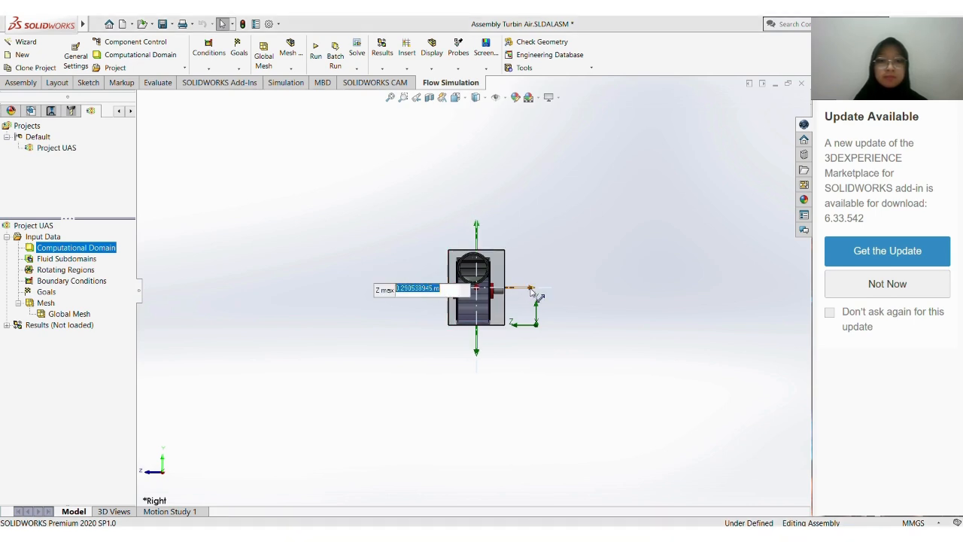
pyautogui.moveTo(530, 290); pyautogui.dragTo(521, 291)
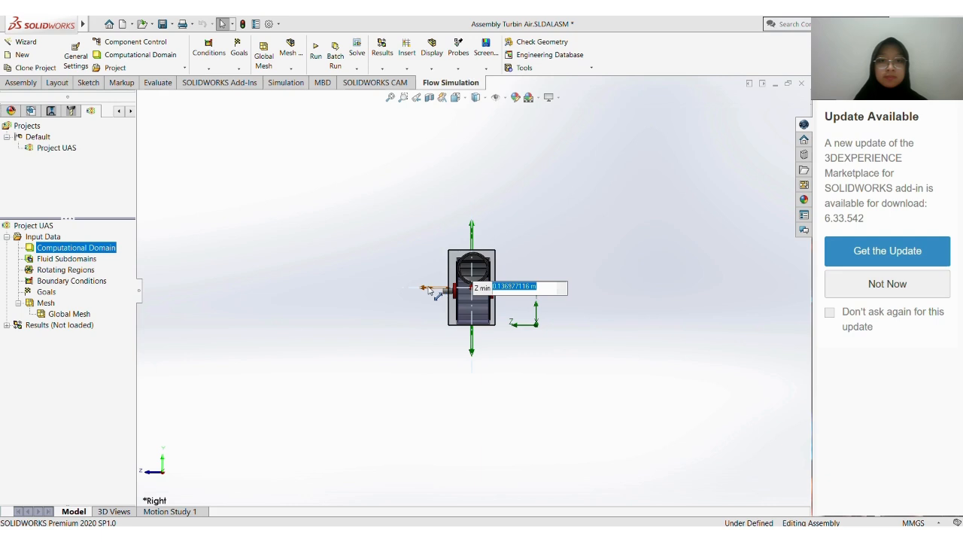
pyautogui.moveTo(428, 290)
pyautogui.mouseDown()
pyautogui.moveTo(436, 289)
pyautogui.moveTo(429, 291)
pyautogui.mouseUp()
pyautogui.moveTo(546, 257); pyautogui.dragTo(593, 271, button='middle')
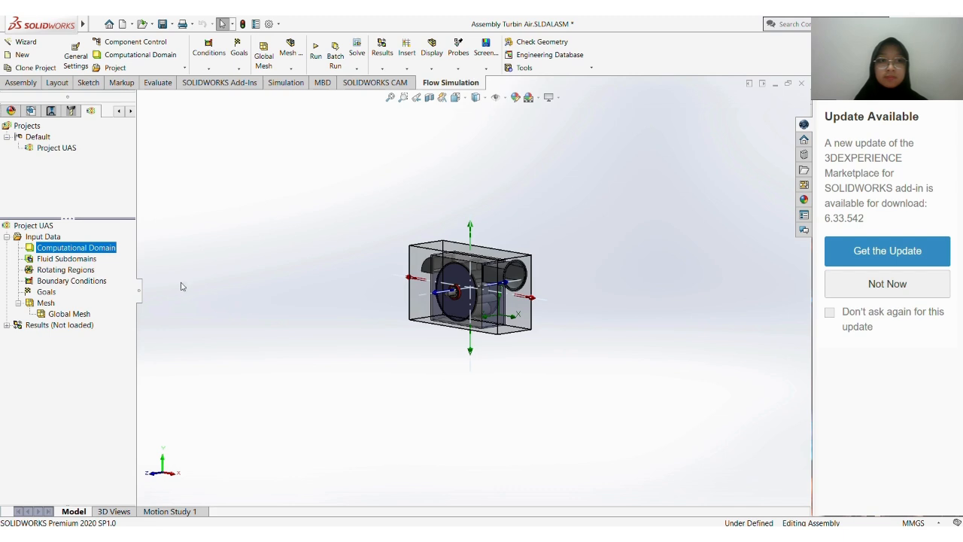
# Insert a rotating region on the turbine's shaft with an angular velocity of -100 rad/s
pyautogui.rightClick(69, 271)
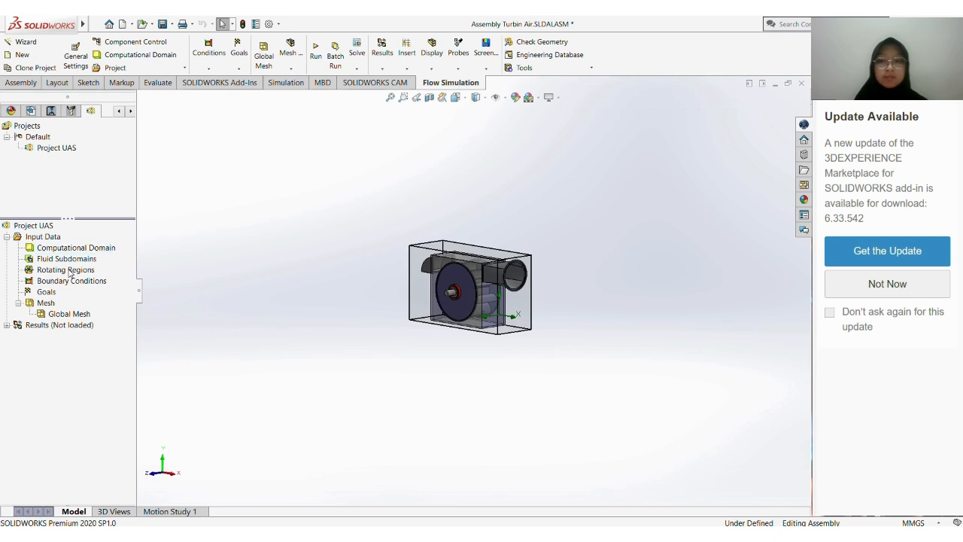
pyautogui.rightClick(70, 272)
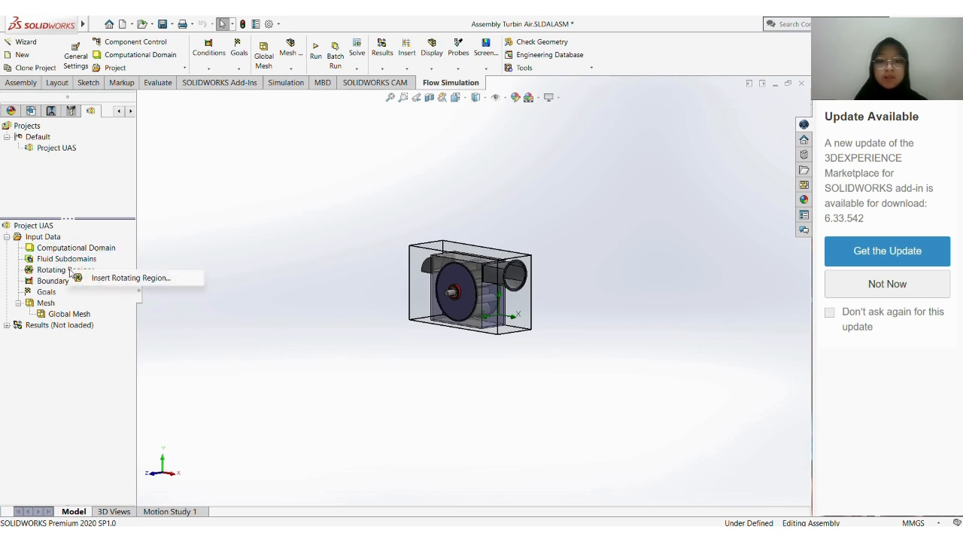
pyautogui.click(99, 279)
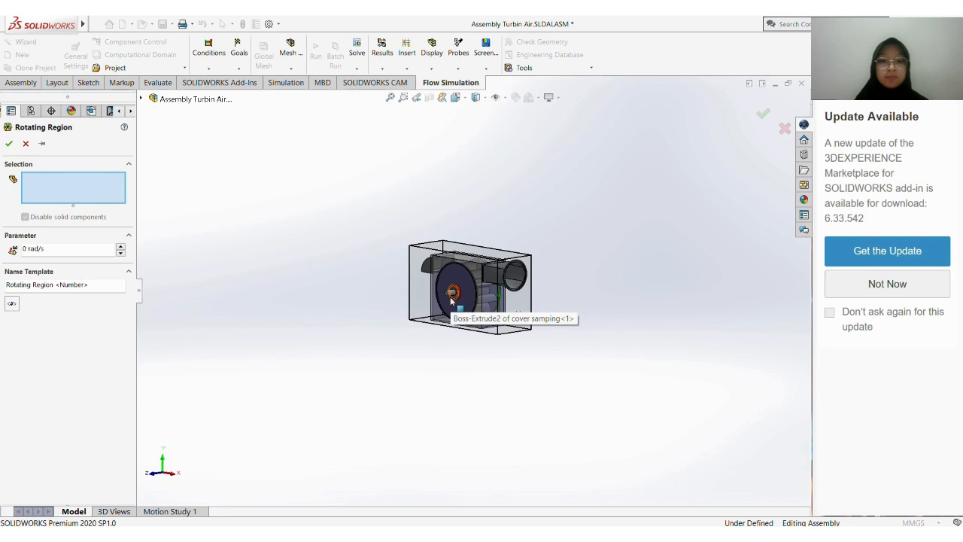
pyautogui.scroll(-6, 451, 301)
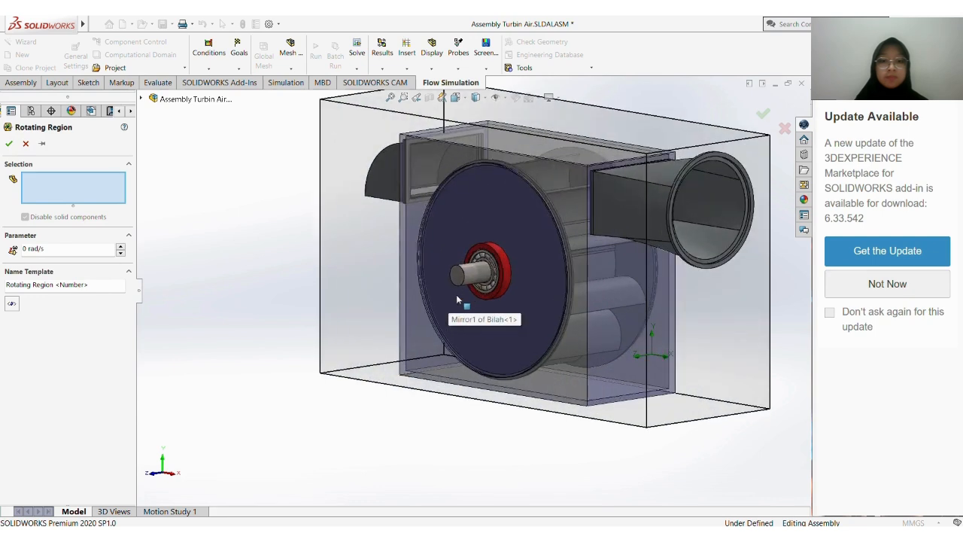
pyautogui.click(471, 284)
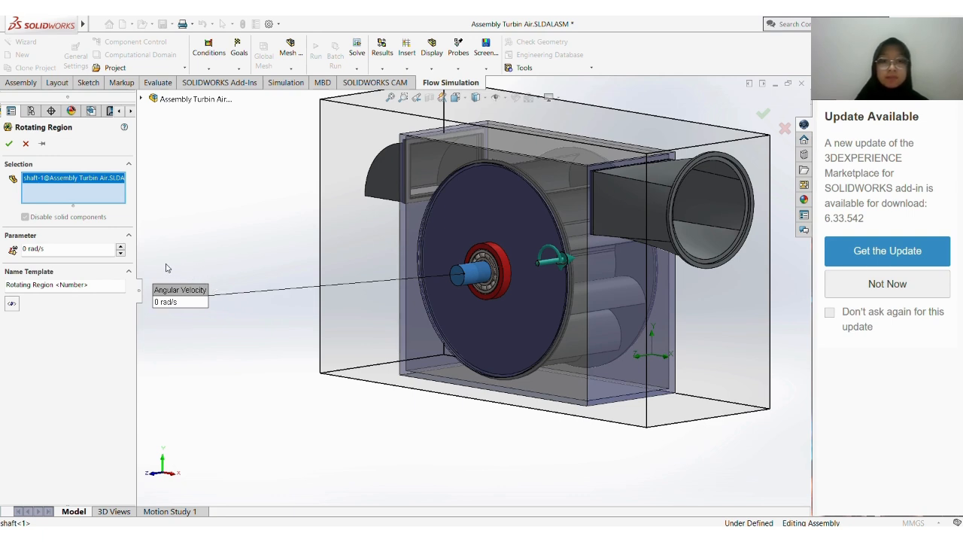
pyautogui.click(24, 248)
pyautogui.write('-')
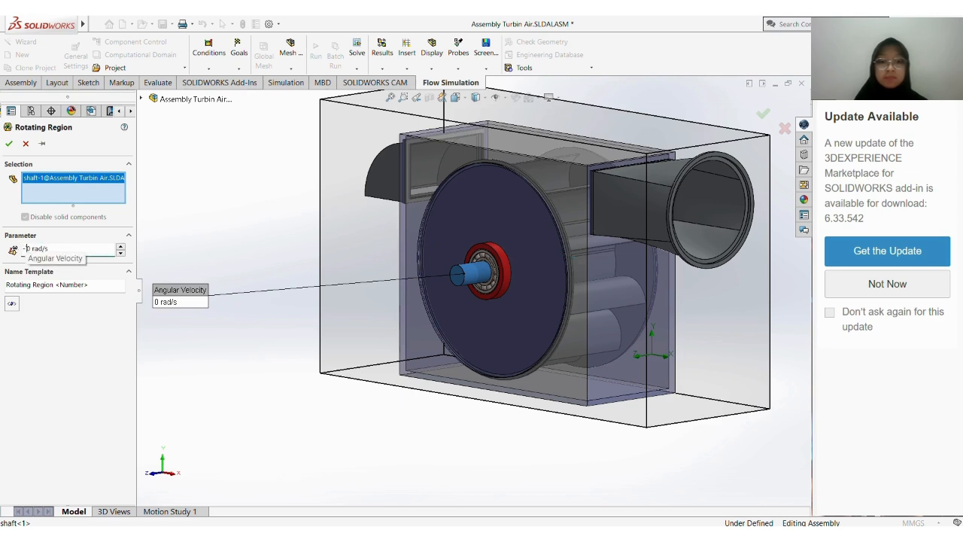
pyautogui.write('1')
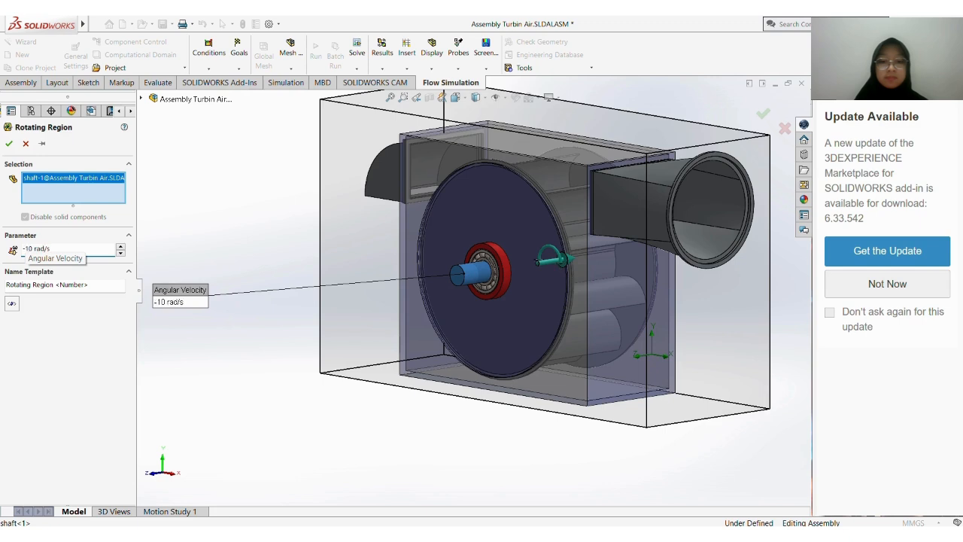
pyautogui.write('0')
pyautogui.press('Return')
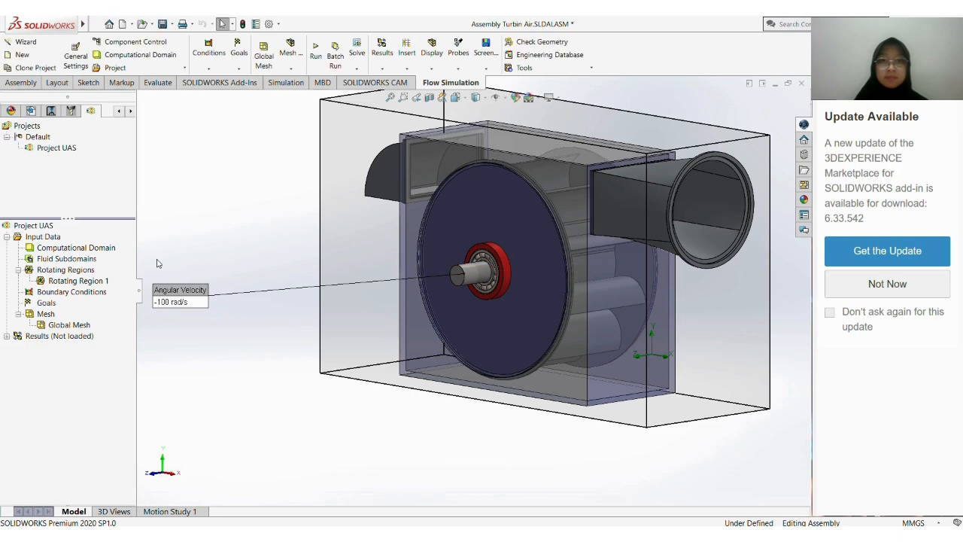
# Insert global goals for the minimum, average, maximum and bulk average of Velocity (X)
pyautogui.rightClick(54, 302)
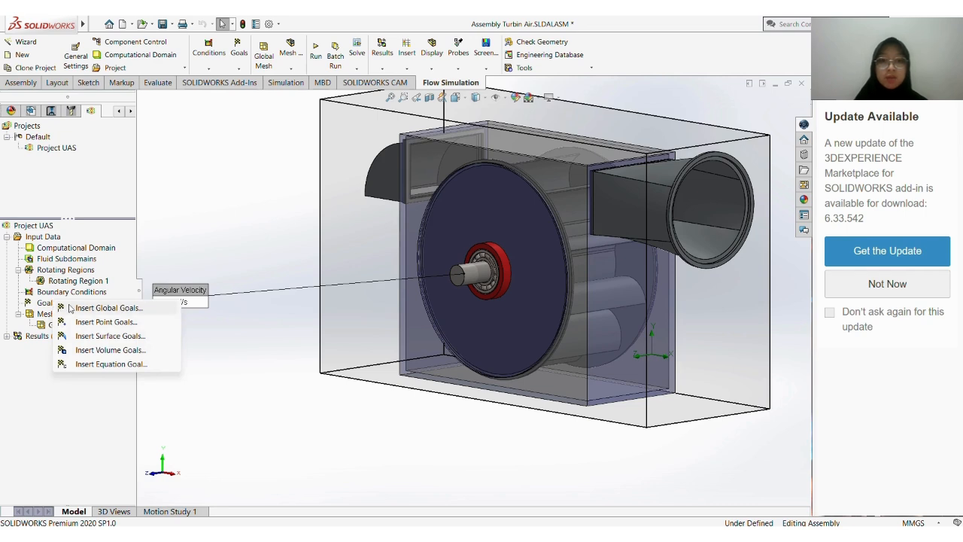
pyautogui.click(105, 307)
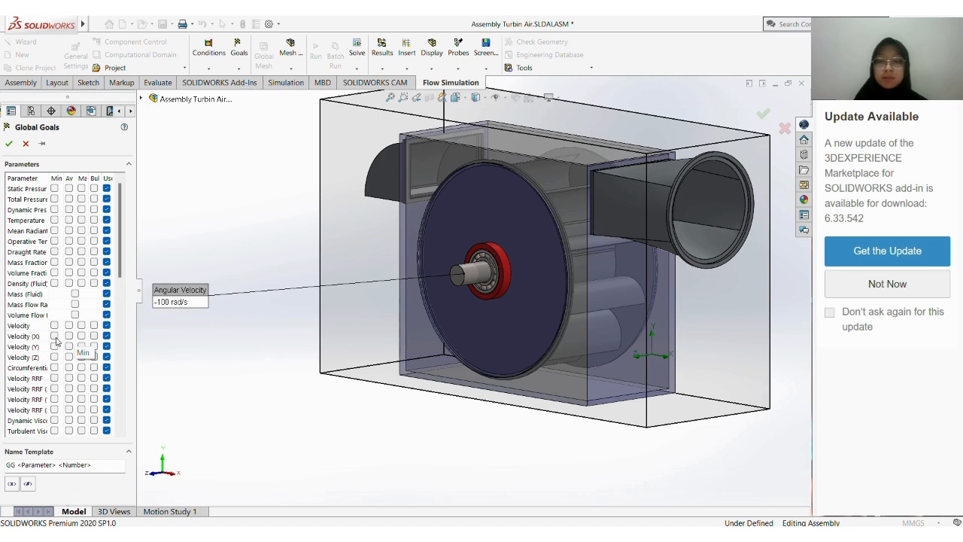
pyautogui.click(55, 337)
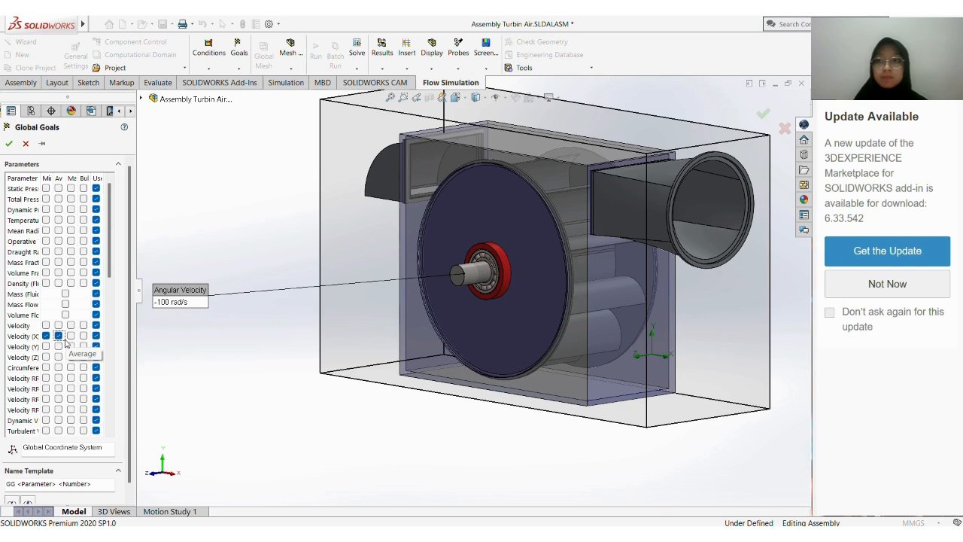
pyautogui.click(71, 337)
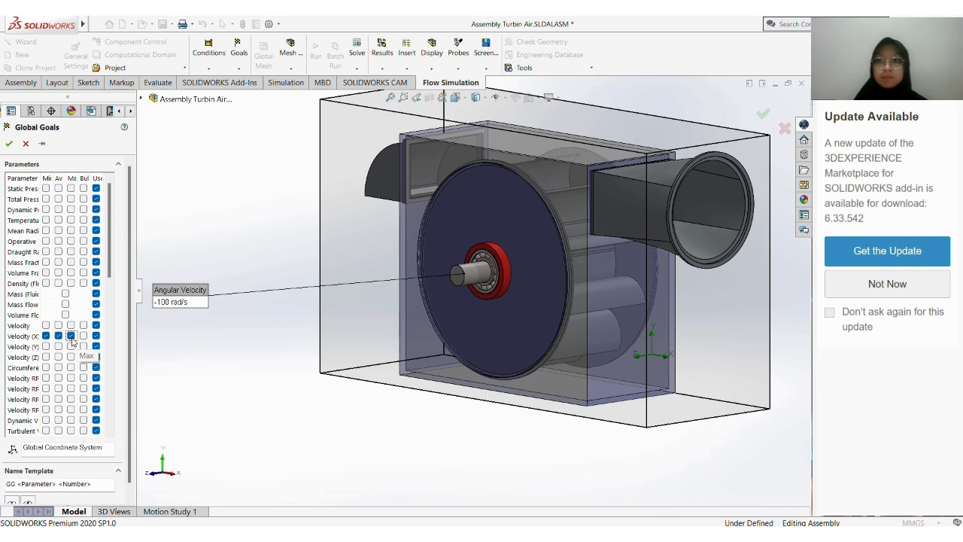
pyautogui.click(83, 337)
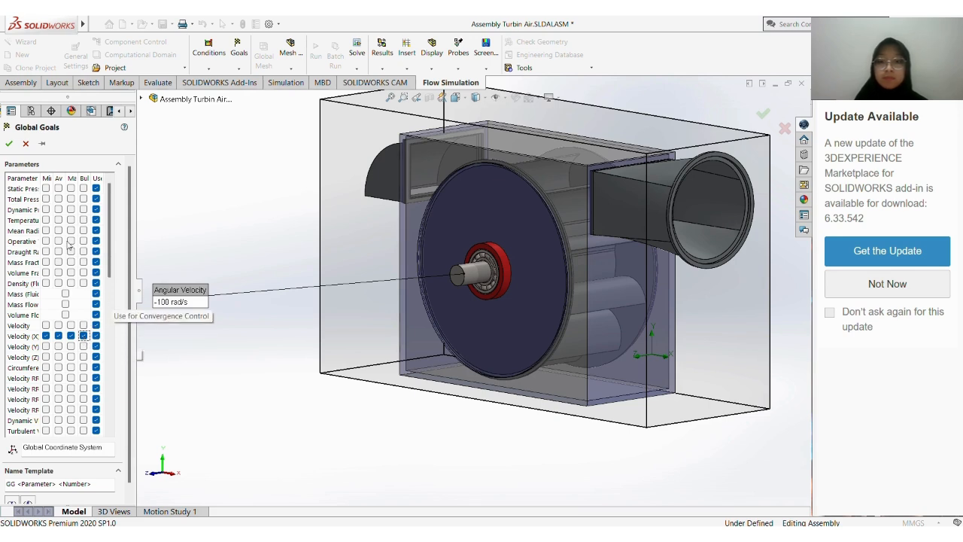
pyautogui.click(8, 143)
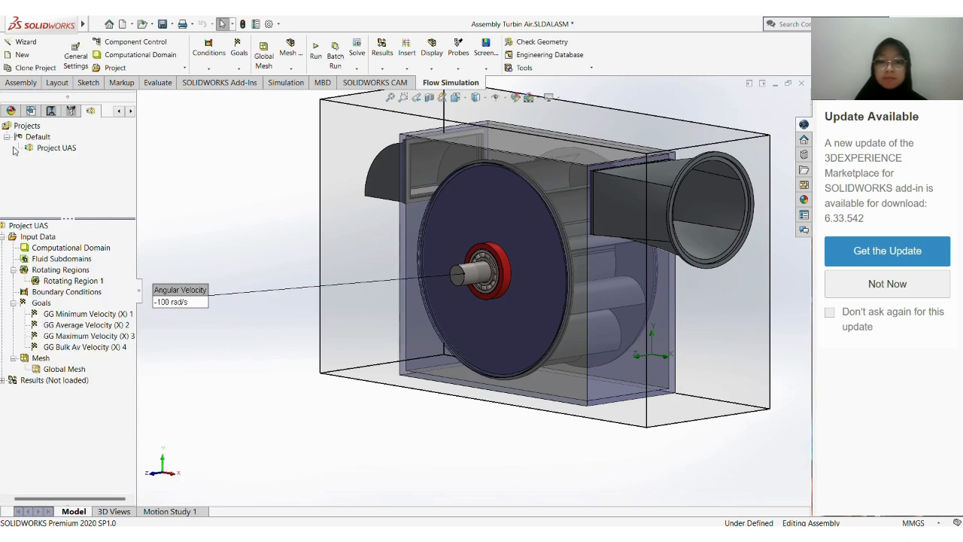
# Run Project UAS as a new calculation on this computer with results loading, and close the solver window when it finishes
pyautogui.rightClick(64, 151)
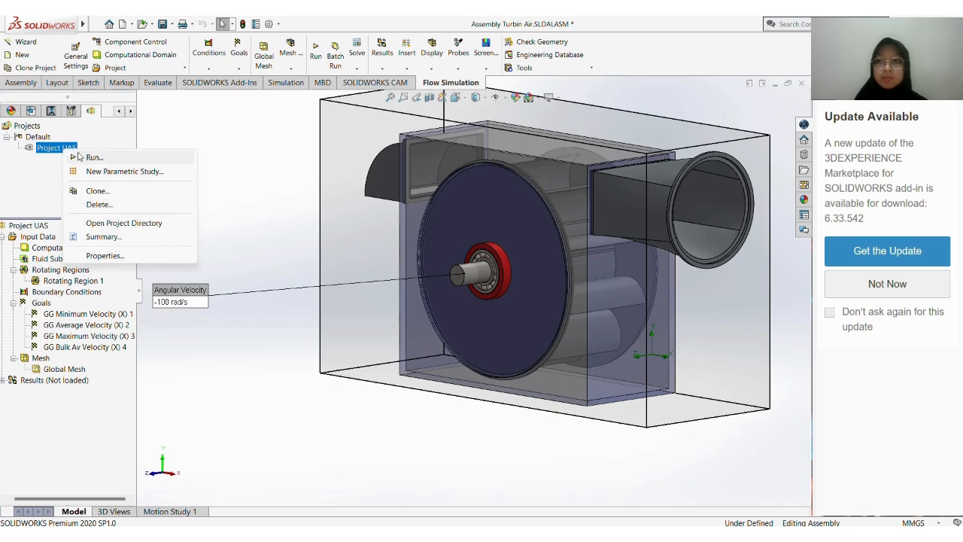
pyautogui.click(91, 157)
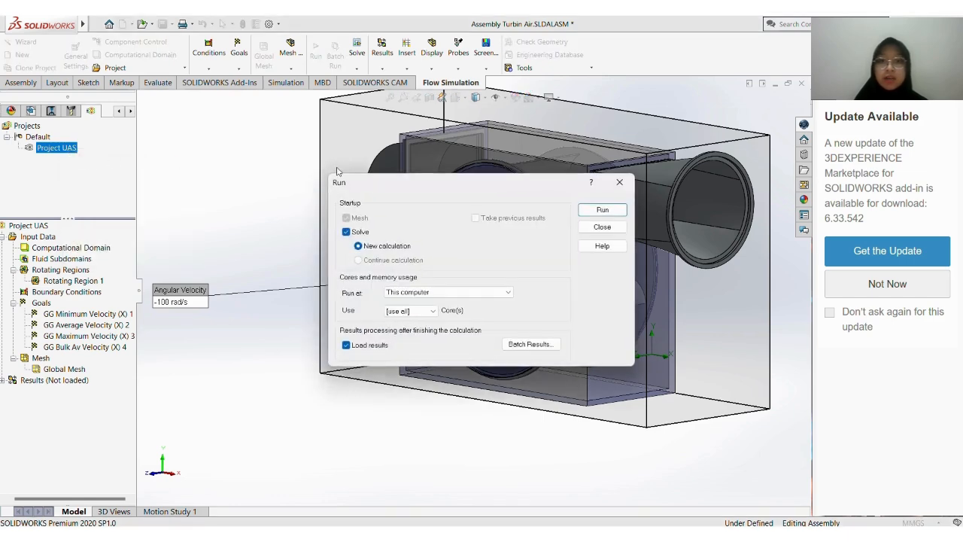
pyautogui.click(595, 215)
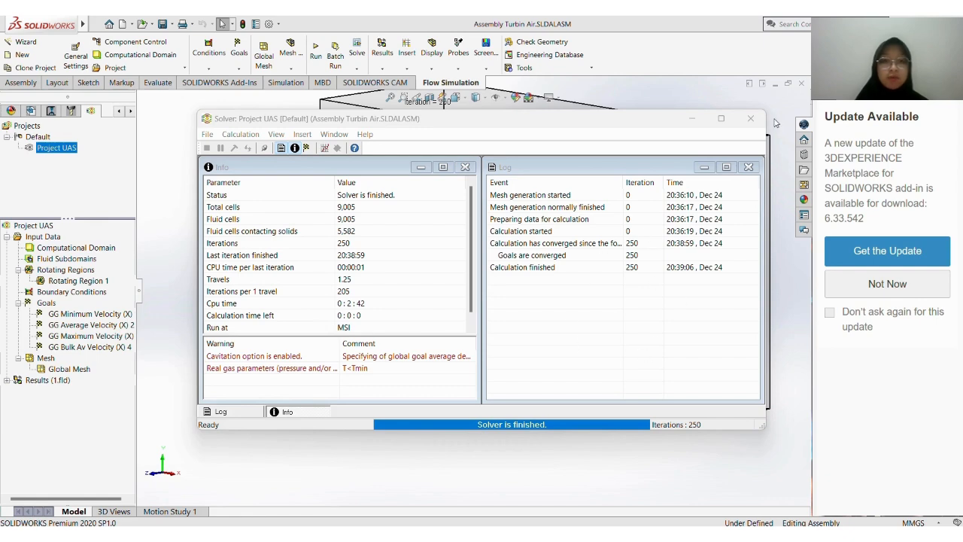
pyautogui.click(749, 119)
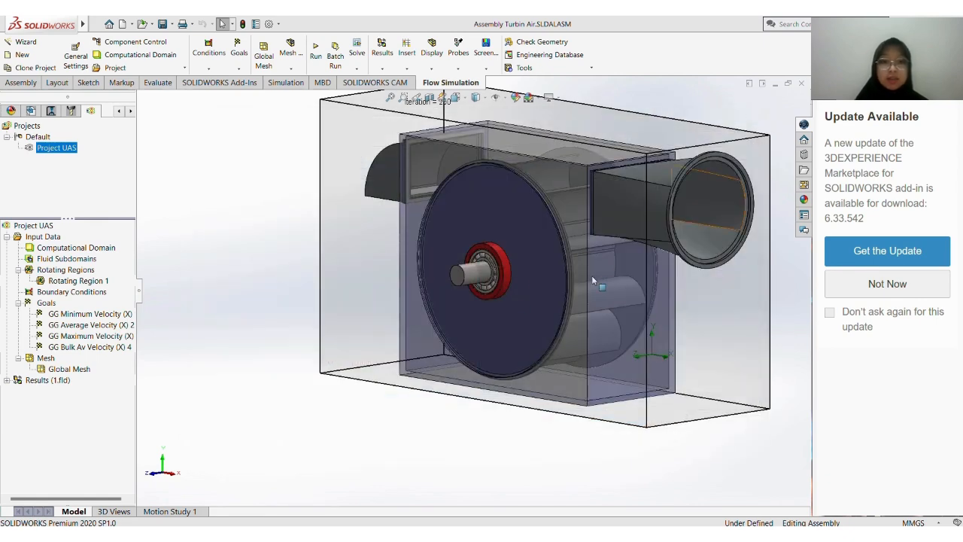
# Hide the computational domain box around the turbine
pyautogui.scroll(2, 236, 284)
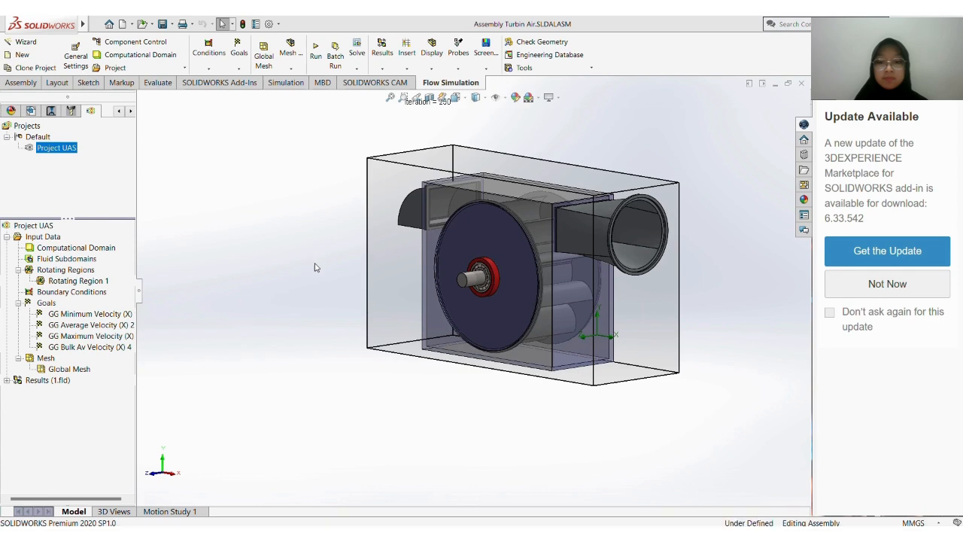
pyautogui.scroll(-1, 316, 266)
pyautogui.click(93, 256)
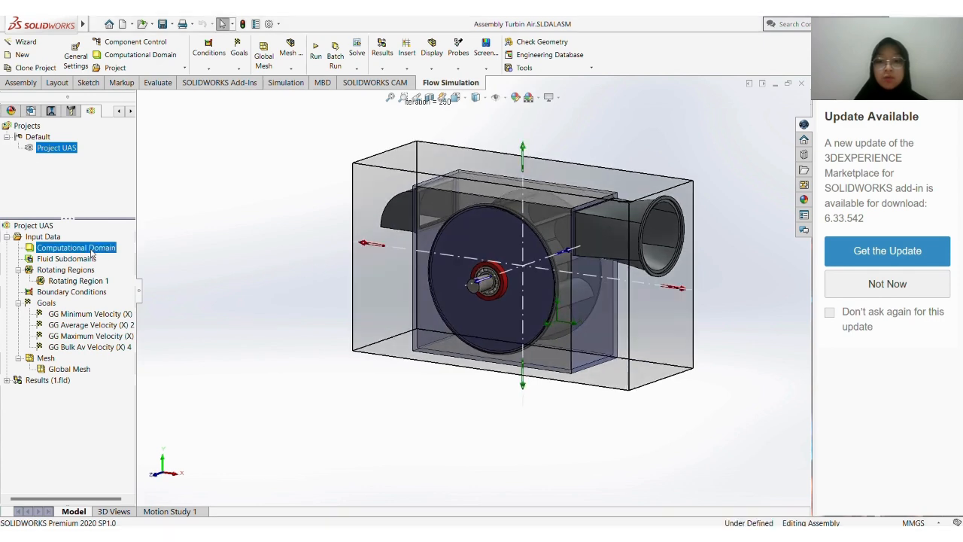
pyautogui.rightClick(92, 256)
pyautogui.click(118, 271)
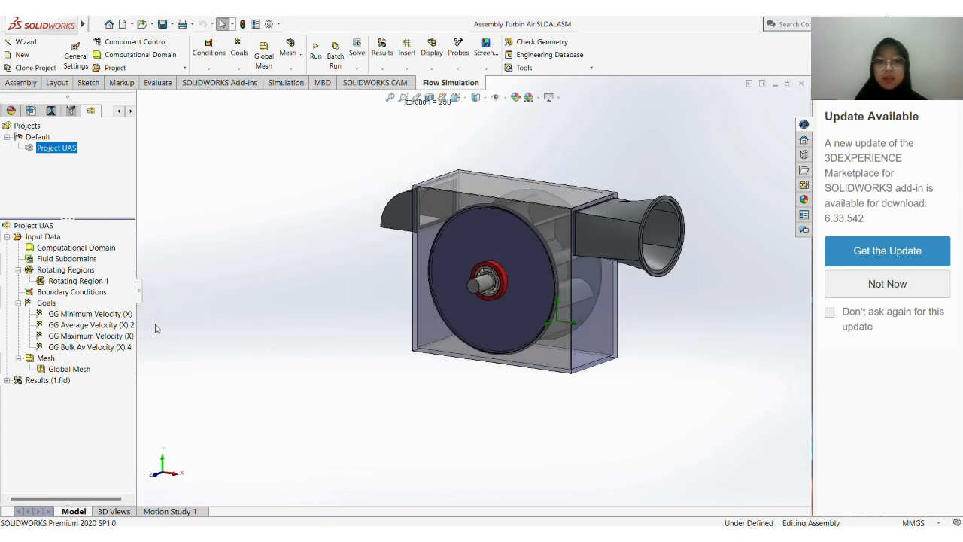
# Start a Flow Trajectories result with starting points picked from the screen, using the ring face at the mouth of the inlet Katup masuk as reference
pyautogui.click(6, 380)
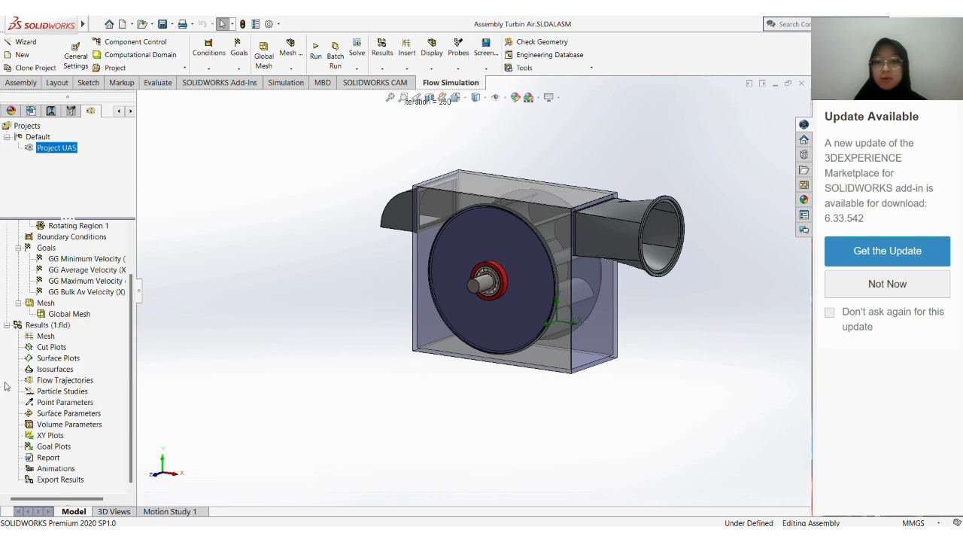
pyautogui.doubleClick(62, 380)
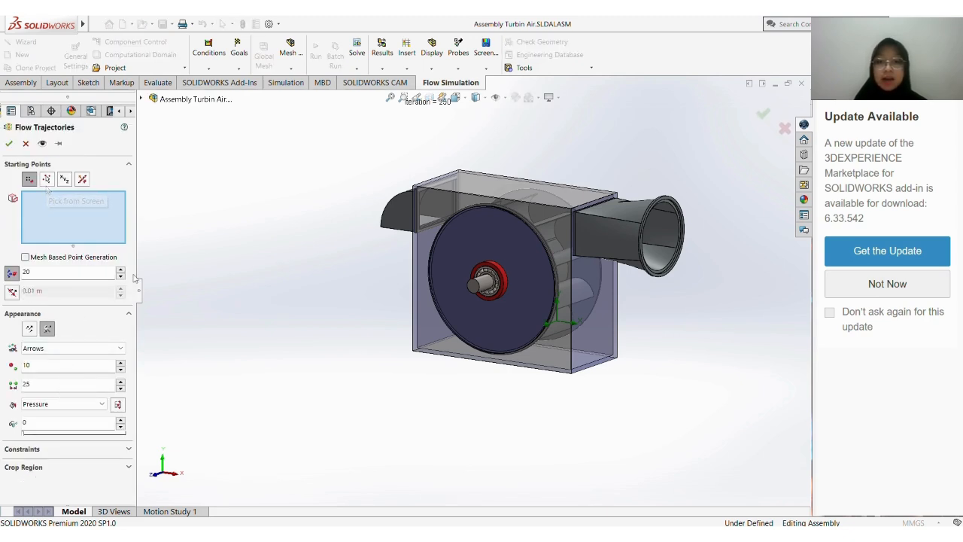
pyautogui.click(46, 188)
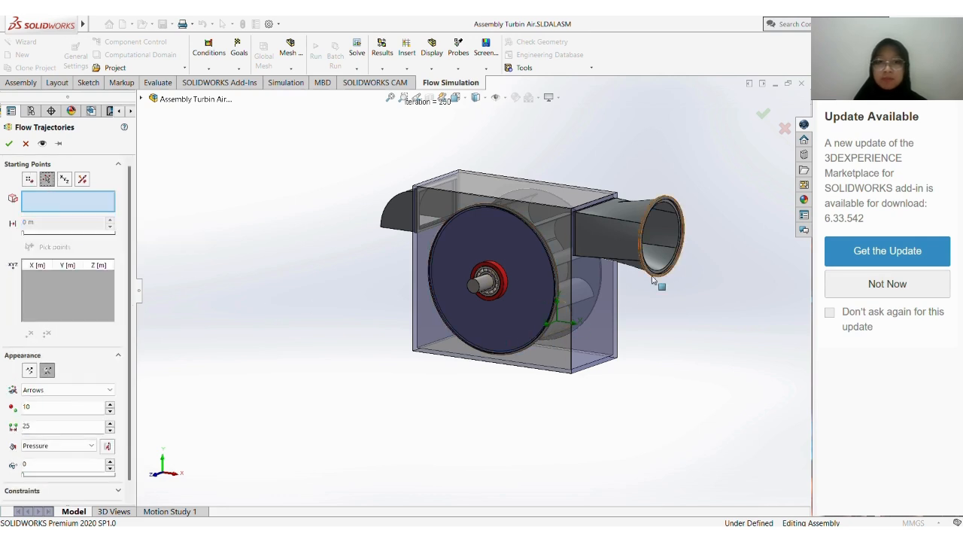
pyautogui.scroll(-3, 656, 276)
pyautogui.scroll(-2, 656, 277)
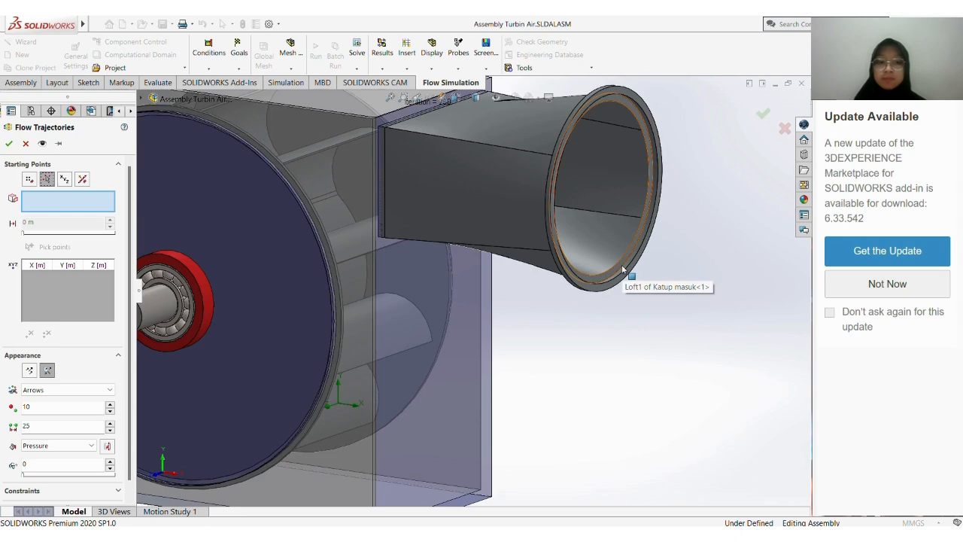
pyautogui.click(622, 270)
# From the right view, pick trajectory starting points all over the round inlet opening, working in rings from the rim towards the centre
pyautogui.scroll(2, 622, 269)
pyautogui.scroll(5, 609, 278)
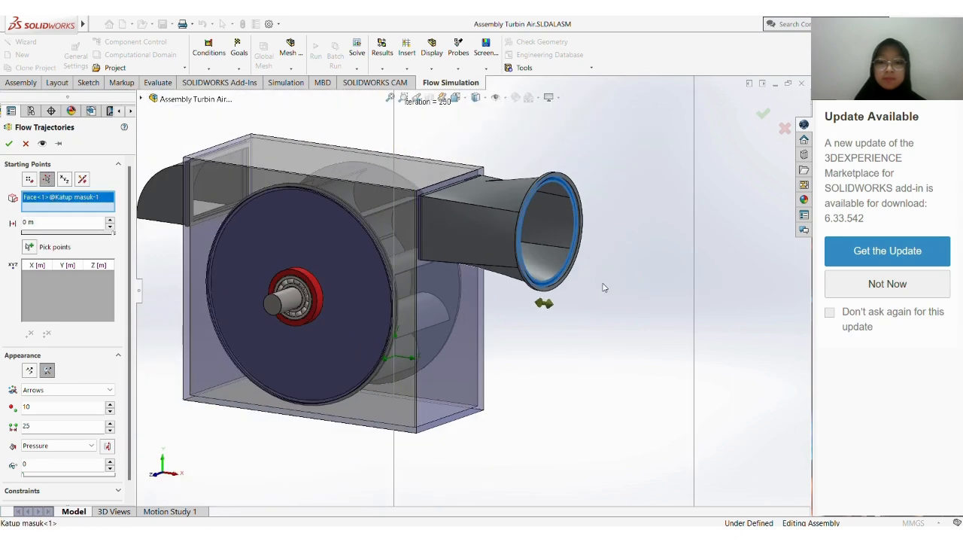
pyautogui.moveTo(512, 359); pyautogui.dragTo(486, 367, button='middle')
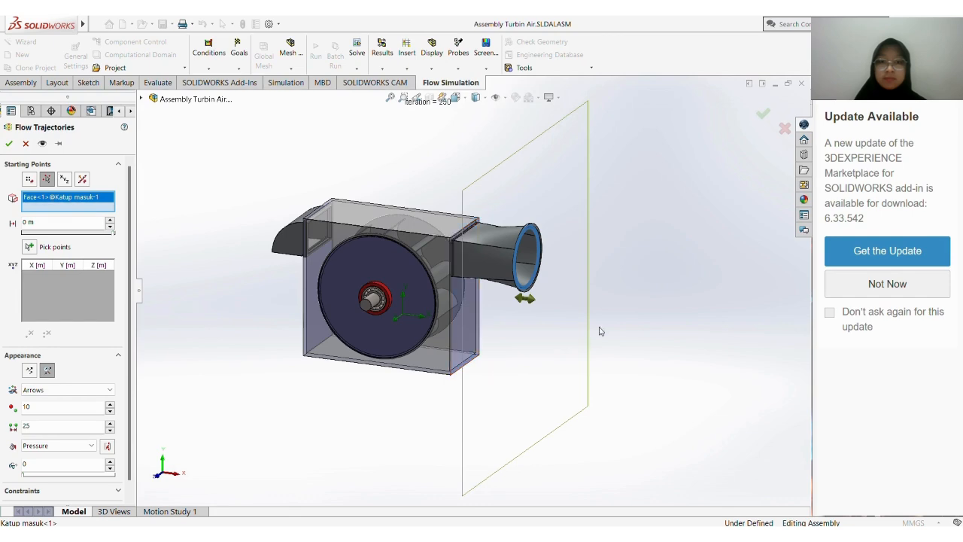
pyautogui.press('space')
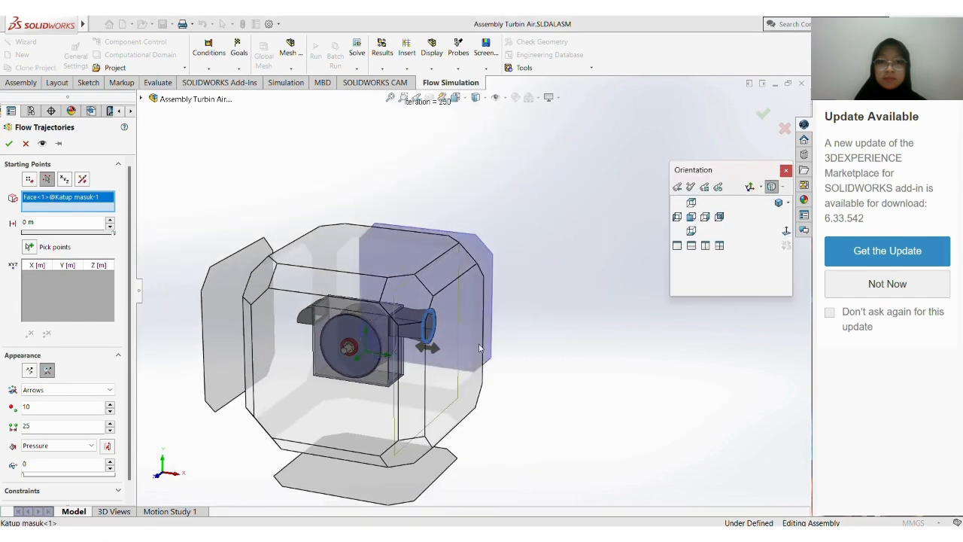
pyautogui.click(472, 343)
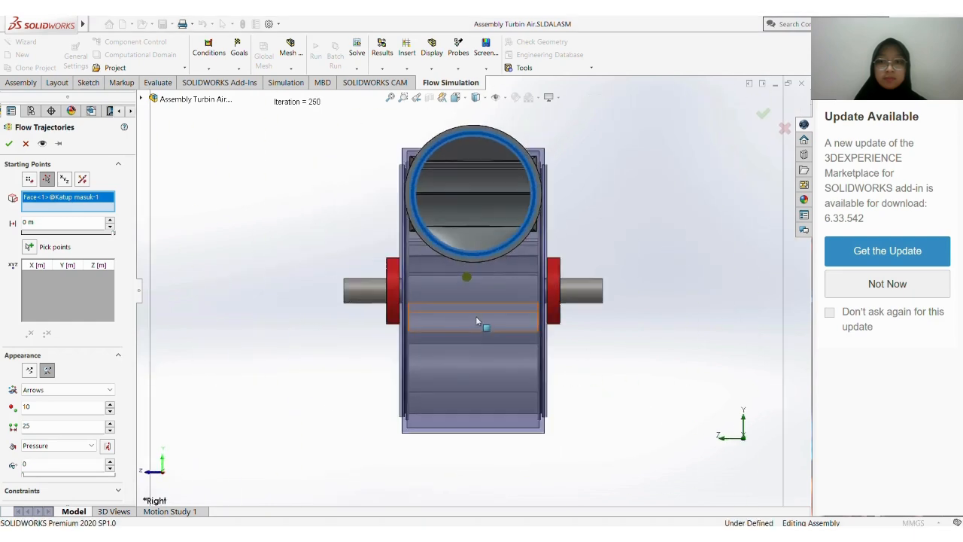
pyautogui.scroll(-3, 468, 204)
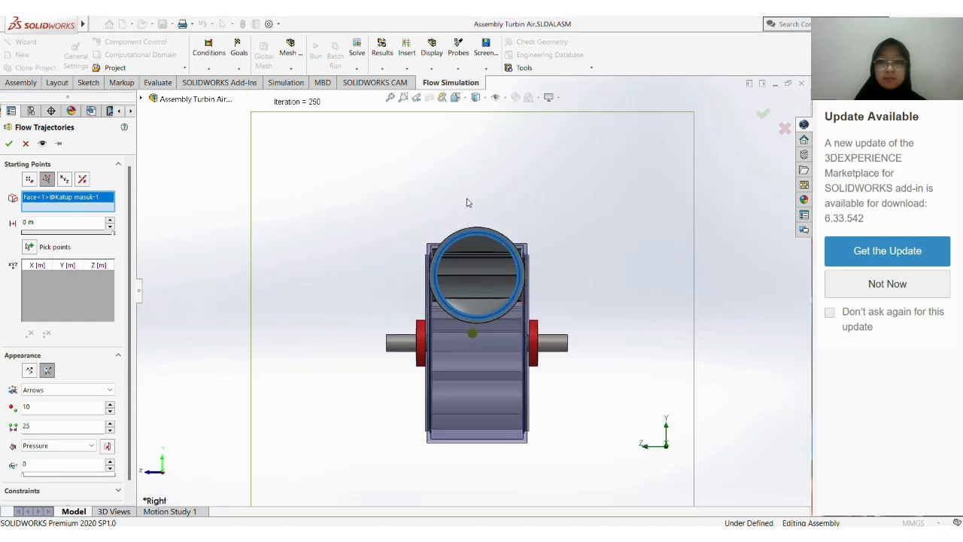
pyautogui.click(30, 247)
pyautogui.scroll(-3, 461, 255)
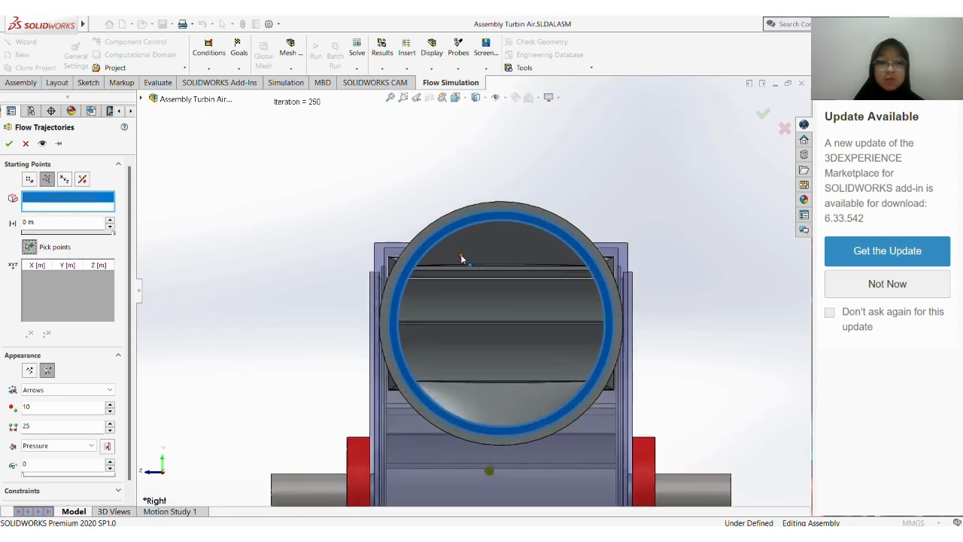
pyautogui.scroll(-3, 461, 256)
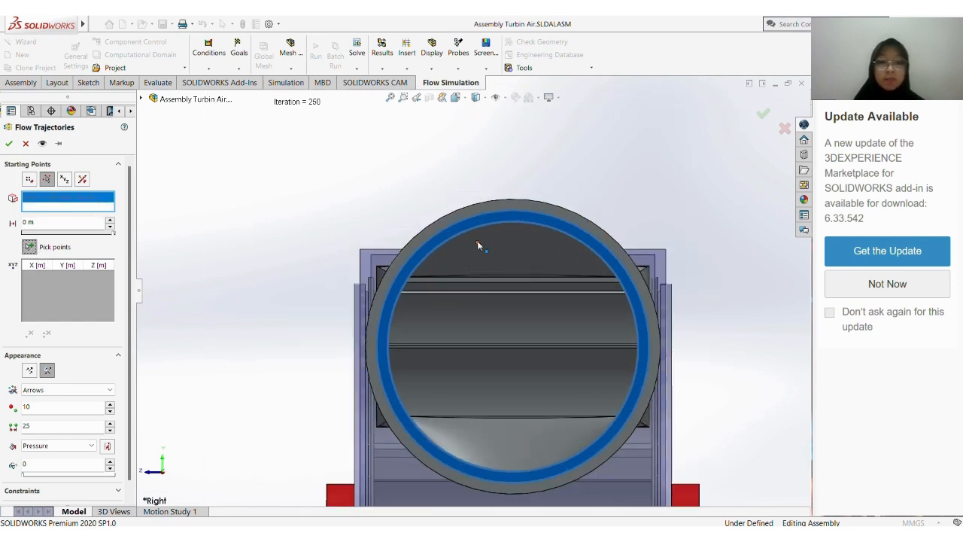
pyautogui.click(477, 241)
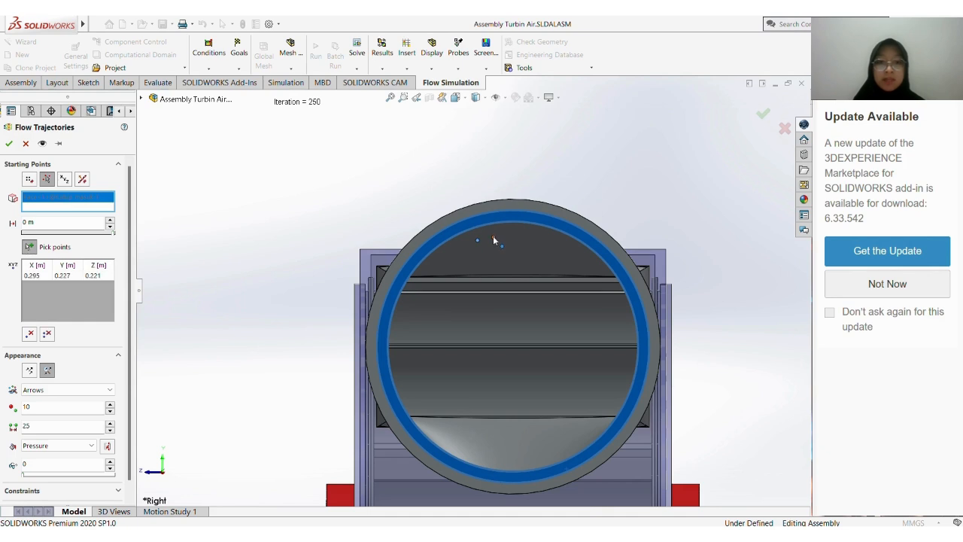
pyautogui.click(492, 236)
pyautogui.click(499, 236)
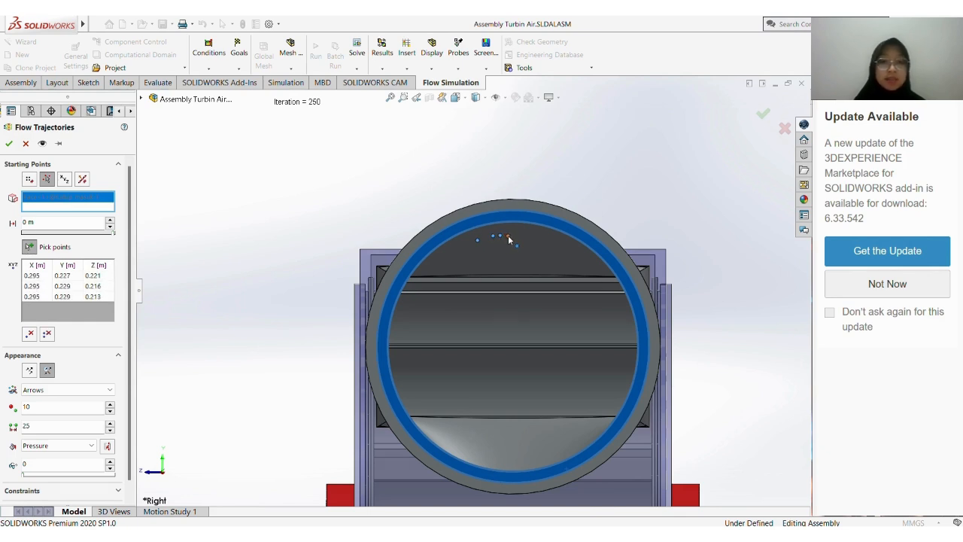
pyautogui.click(508, 236)
pyautogui.click(519, 238)
pyautogui.click(544, 238)
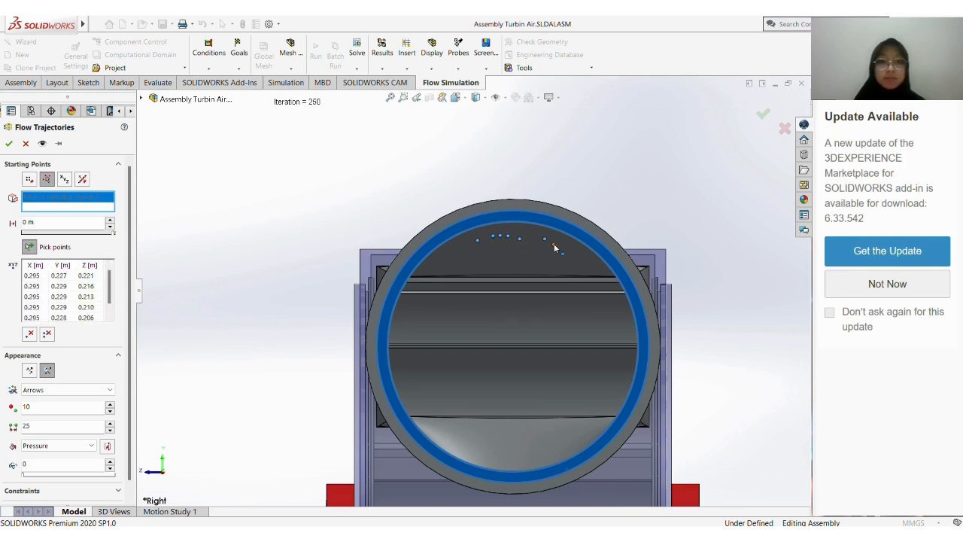
pyautogui.click(554, 244)
pyautogui.click(576, 255)
pyautogui.click(599, 278)
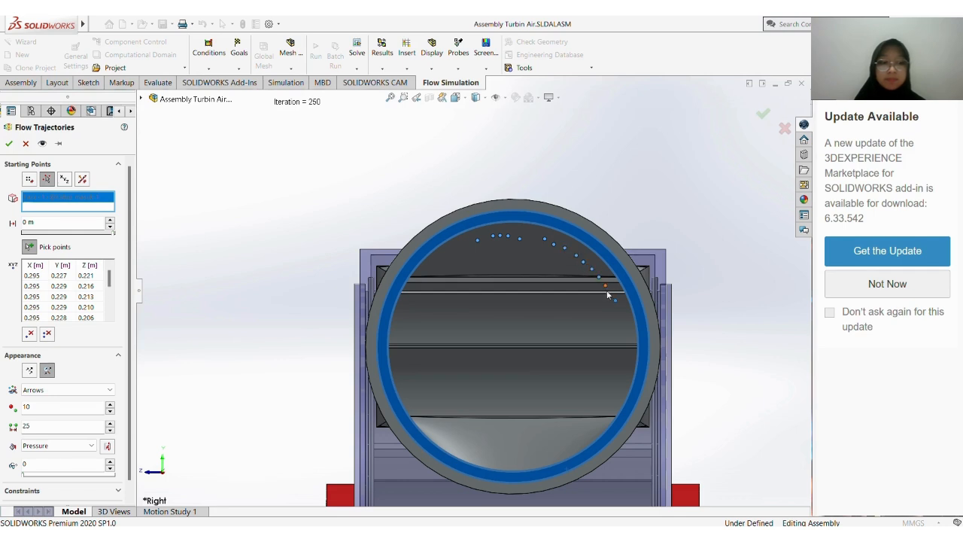
pyautogui.click(620, 349)
pyautogui.click(598, 411)
pyautogui.click(591, 422)
pyautogui.click(583, 430)
pyautogui.click(573, 438)
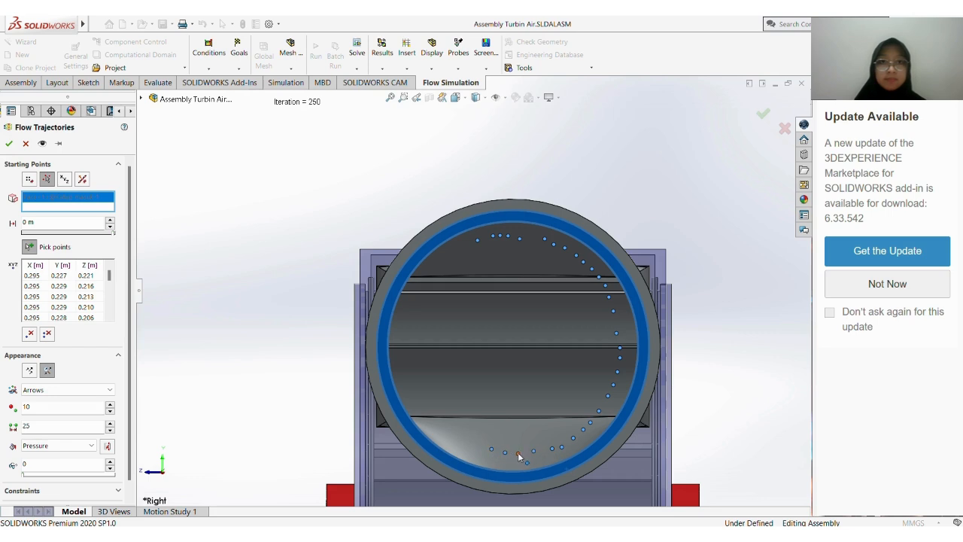
pyautogui.click(518, 453)
pyautogui.click(481, 452)
pyautogui.click(455, 435)
pyautogui.click(427, 416)
pyautogui.click(427, 421)
pyautogui.click(424, 407)
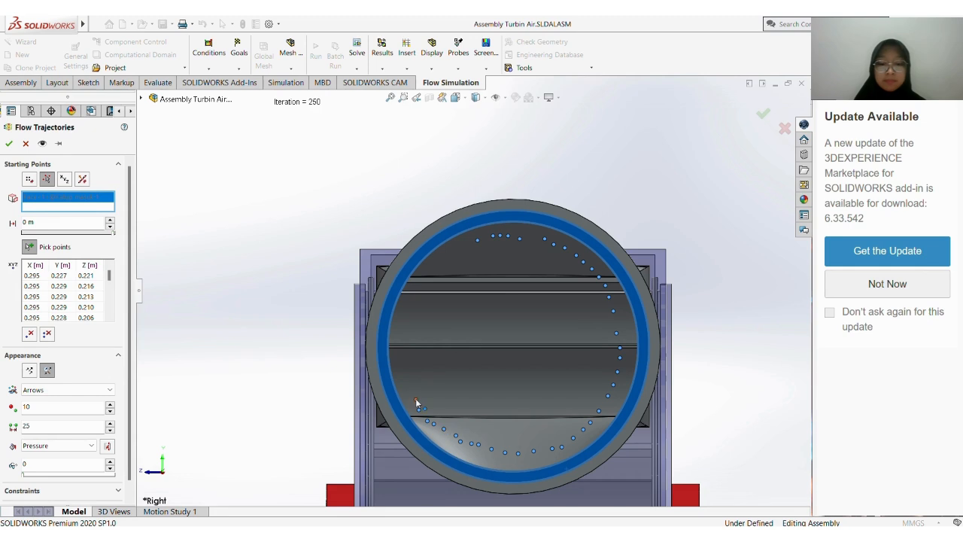
pyautogui.click(398, 359)
pyautogui.click(399, 348)
pyautogui.click(400, 336)
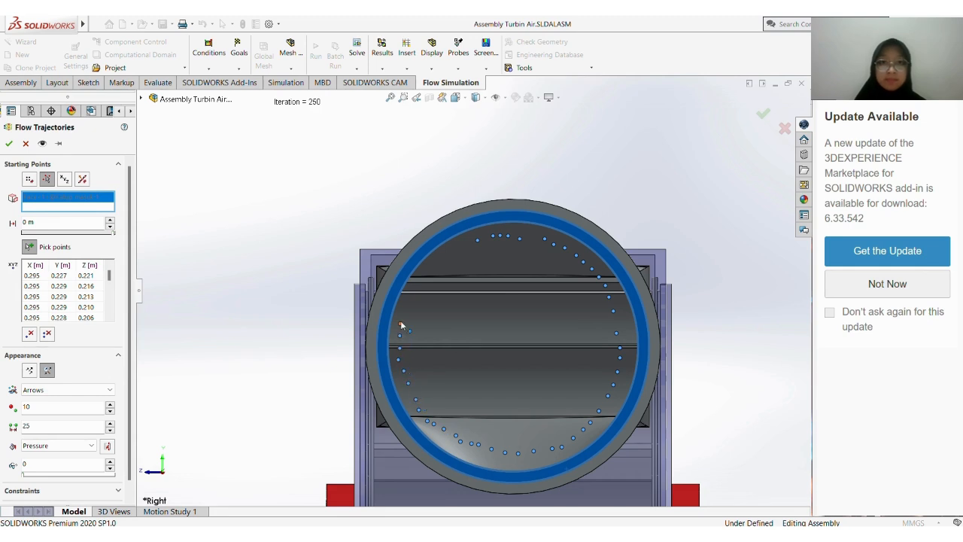
pyautogui.click(401, 319)
pyautogui.click(406, 298)
pyautogui.click(415, 285)
pyautogui.click(421, 277)
pyautogui.click(427, 268)
pyautogui.click(431, 263)
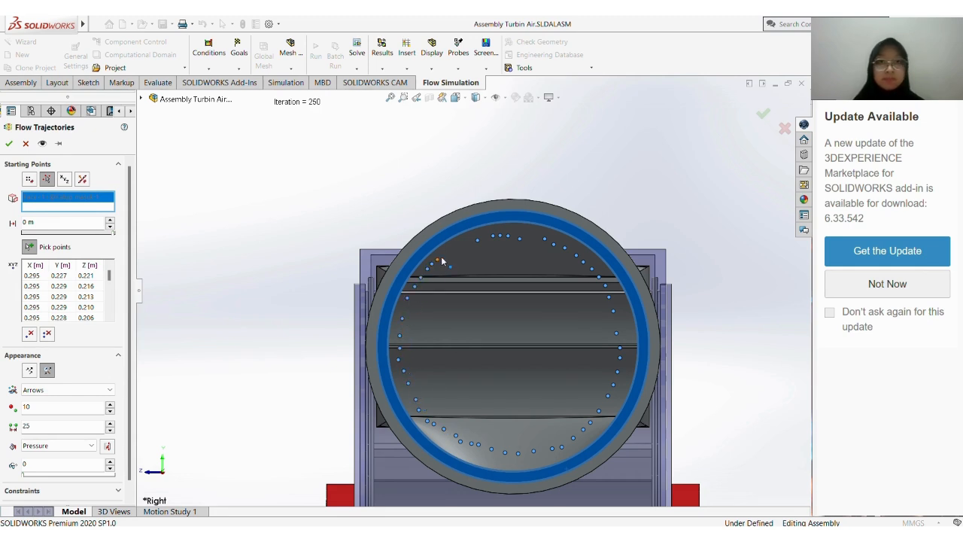
pyautogui.click(443, 255)
pyautogui.click(455, 249)
pyautogui.click(463, 246)
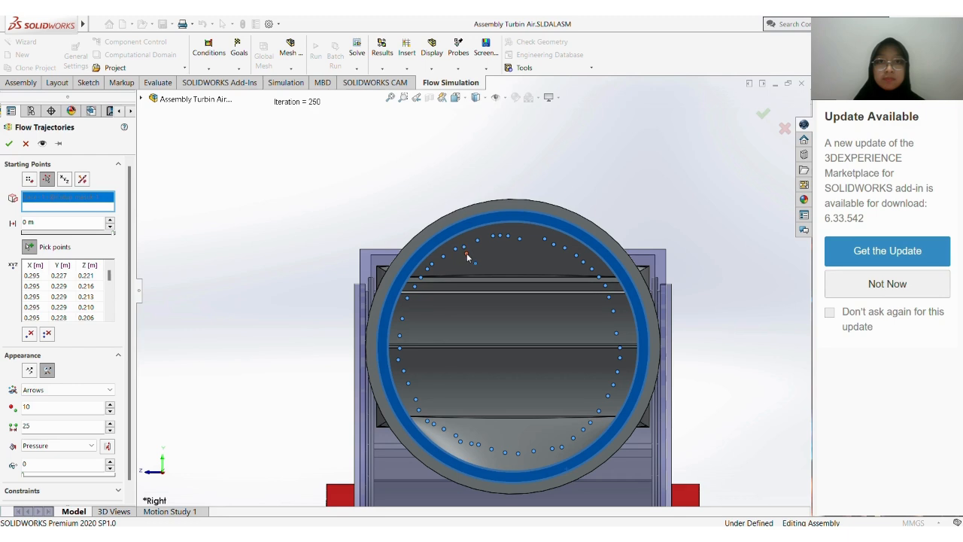
pyautogui.click(523, 266)
pyautogui.click(538, 262)
pyautogui.click(540, 252)
pyautogui.click(570, 280)
pyautogui.click(574, 297)
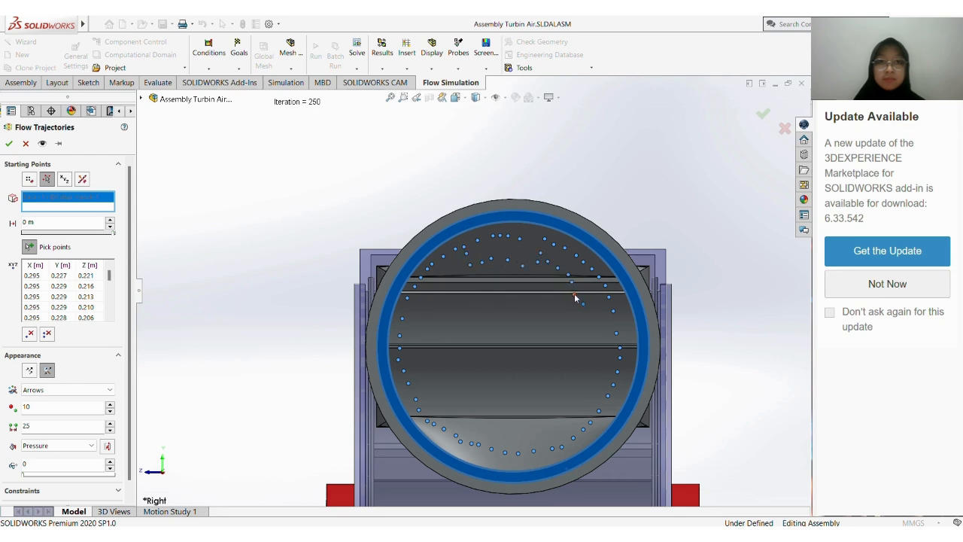
pyautogui.click(604, 360)
pyautogui.click(602, 345)
pyautogui.click(606, 325)
pyautogui.click(577, 388)
pyautogui.click(577, 396)
pyautogui.click(564, 402)
pyautogui.click(576, 413)
pyautogui.click(568, 417)
pyautogui.click(562, 436)
pyautogui.click(528, 423)
pyautogui.click(507, 429)
pyautogui.click(492, 421)
pyautogui.click(494, 422)
pyautogui.click(489, 438)
pyautogui.click(468, 423)
pyautogui.click(419, 325)
pyautogui.click(414, 312)
pyautogui.click(428, 309)
pyautogui.click(435, 297)
pyautogui.click(434, 281)
pyautogui.click(447, 286)
pyautogui.click(454, 271)
pyautogui.click(479, 272)
pyautogui.click(488, 286)
pyautogui.click(491, 273)
pyautogui.click(507, 277)
pyautogui.click(506, 286)
pyautogui.click(521, 284)
pyautogui.click(530, 277)
pyautogui.click(534, 286)
pyautogui.click(547, 276)
pyautogui.click(541, 291)
pyautogui.click(559, 287)
pyautogui.click(551, 306)
pyautogui.click(568, 307)
pyautogui.click(553, 322)
pyautogui.click(565, 323)
pyautogui.click(568, 338)
pyautogui.click(557, 338)
pyautogui.click(560, 375)
pyautogui.click(556, 383)
pyautogui.click(540, 395)
pyautogui.click(523, 398)
pyautogui.click(505, 399)
pyautogui.click(494, 400)
pyautogui.click(474, 401)
pyautogui.click(477, 396)
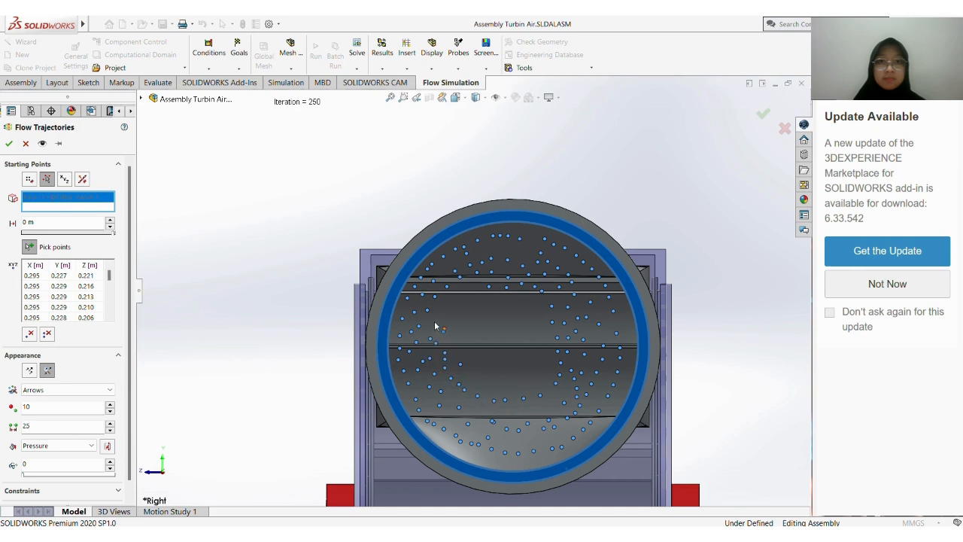
pyautogui.click(475, 296)
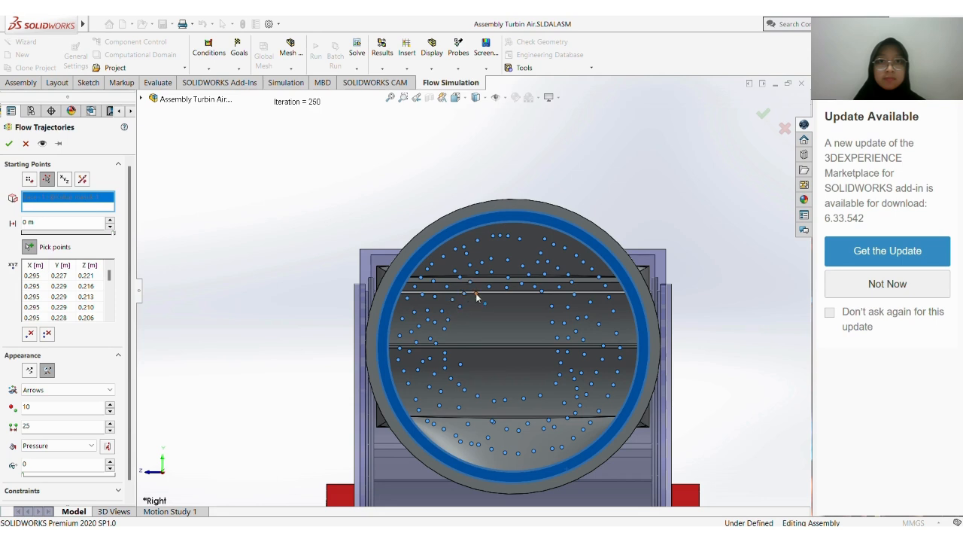
pyautogui.click(528, 310)
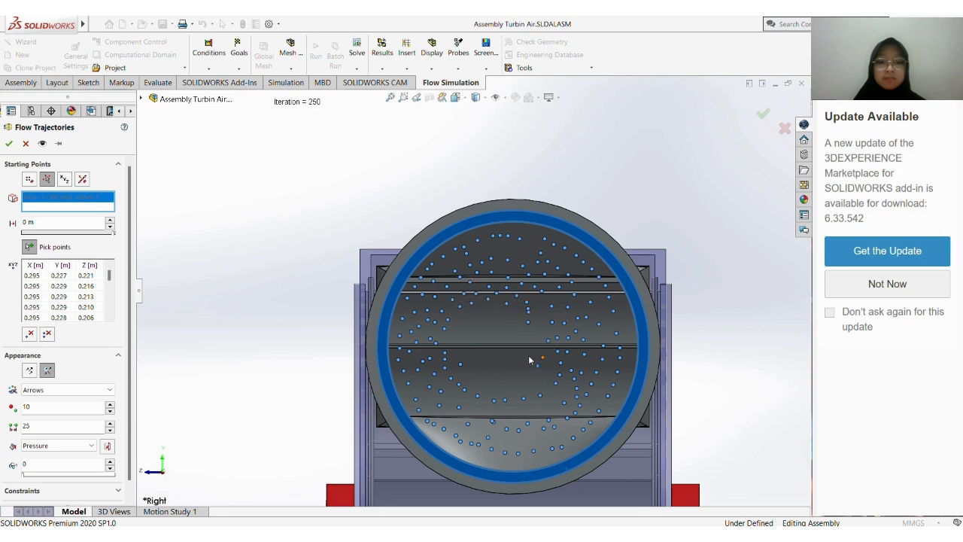
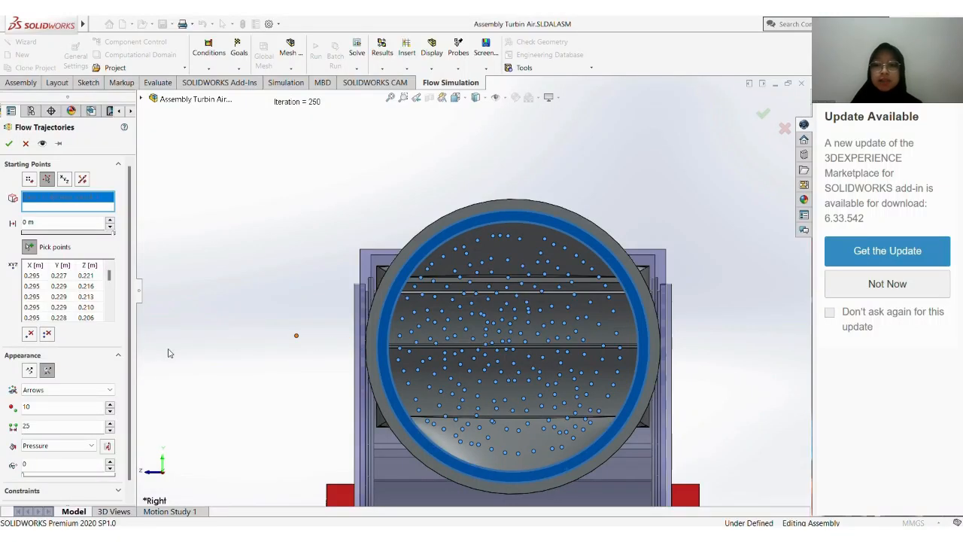
# Show the flow trajectories as static lines of width 1 coloured by Velocity, and create the result
pyautogui.click(29, 371)
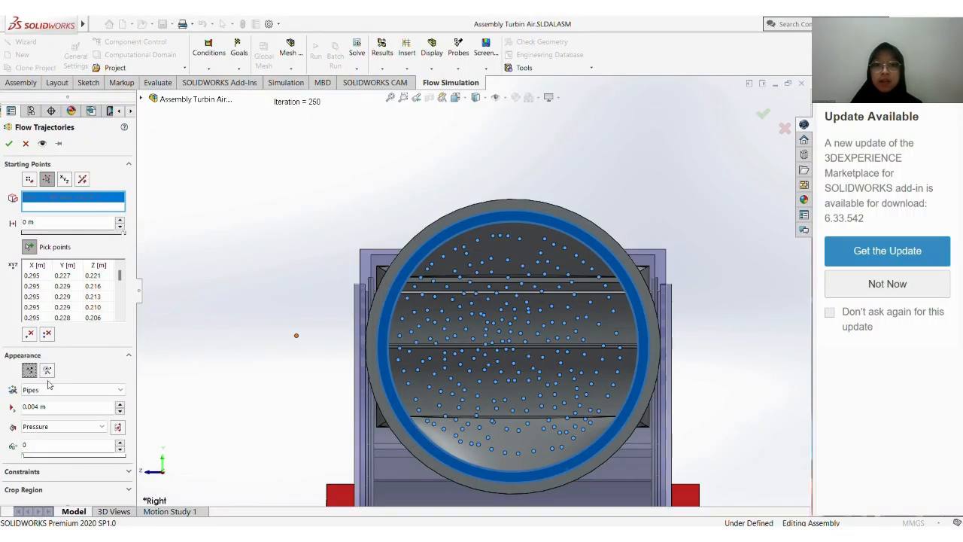
pyautogui.click(54, 390)
pyautogui.click(51, 400)
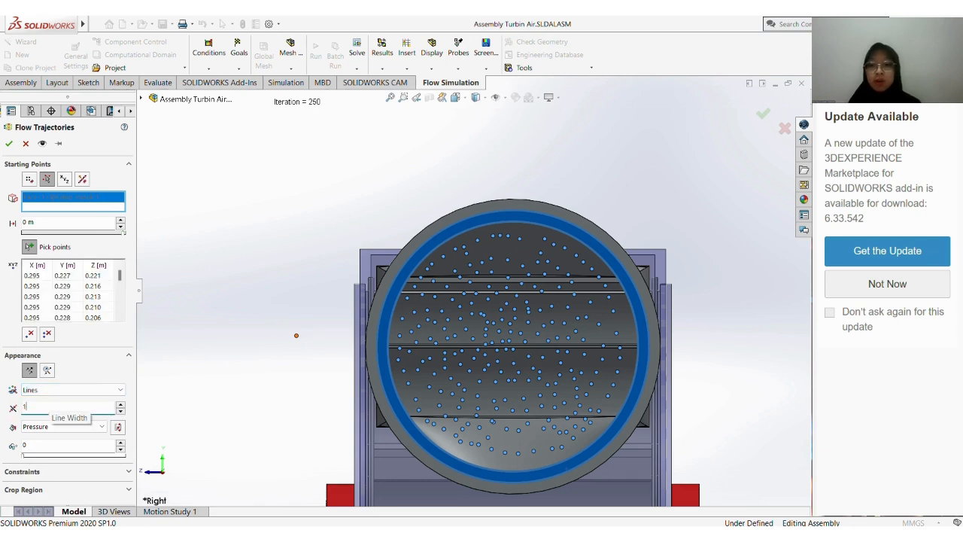
pyautogui.click(60, 427)
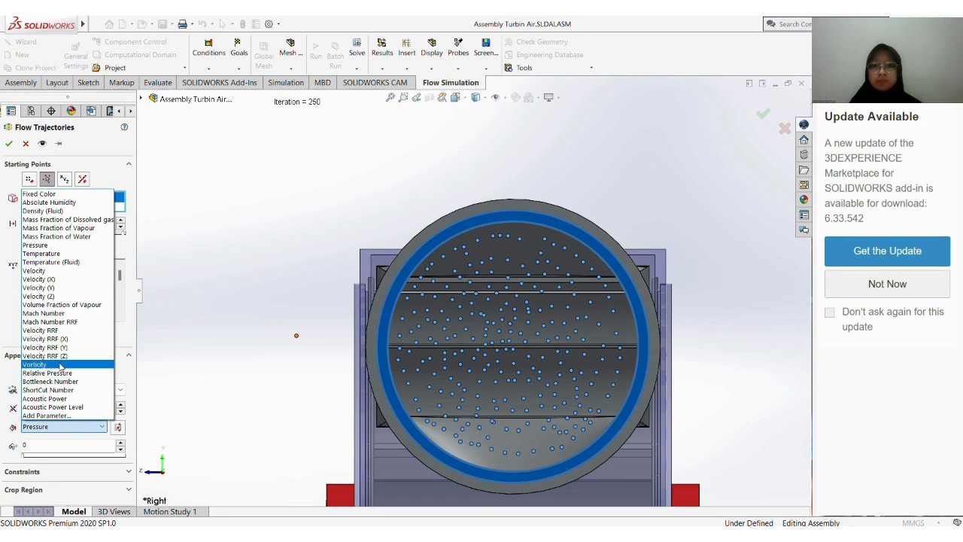
pyautogui.click(67, 271)
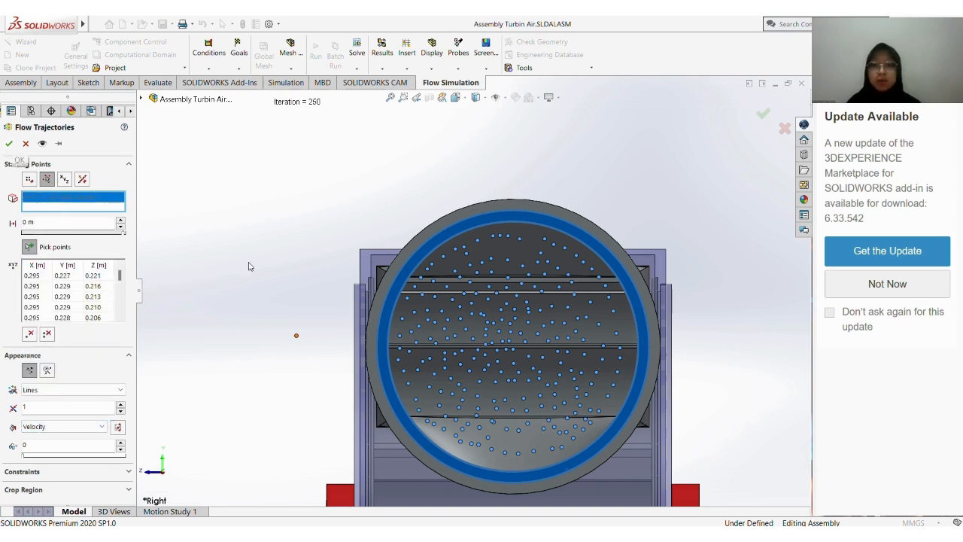
pyautogui.moveTo(328, 299); pyautogui.dragTo(347, 320, button='middle')
pyautogui.scroll(3, 347, 322)
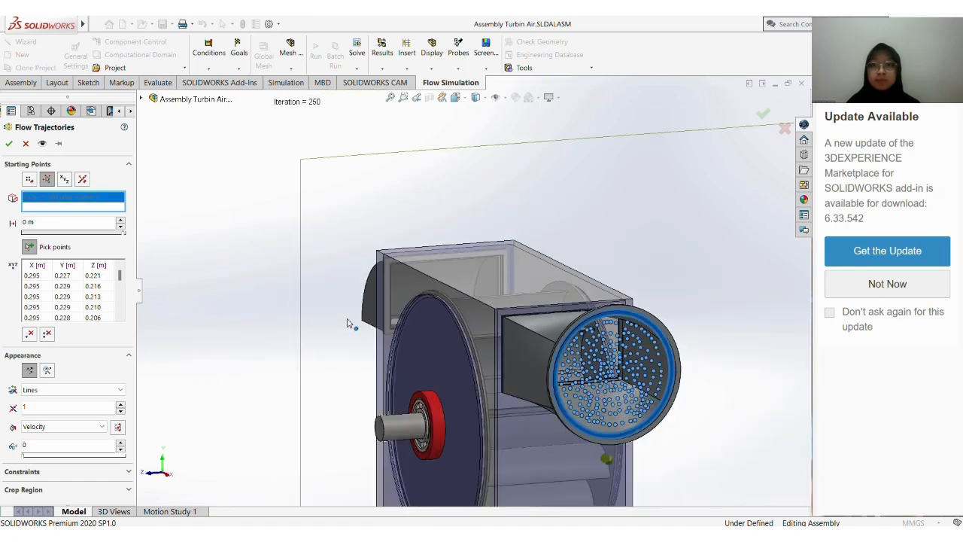
pyautogui.click(10, 143)
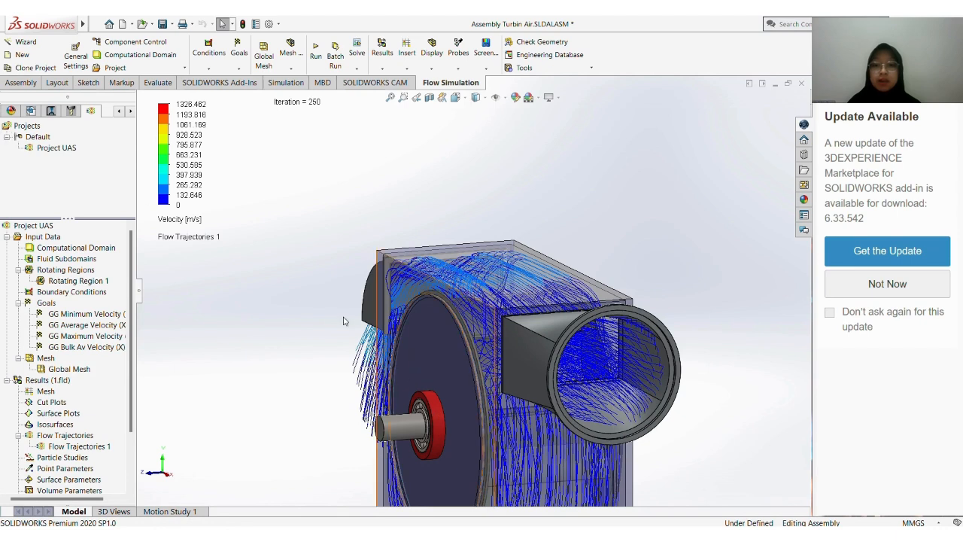
# Move the velocity colour legend down to about 338, 210 in the graphics area
pyautogui.click(197, 205)
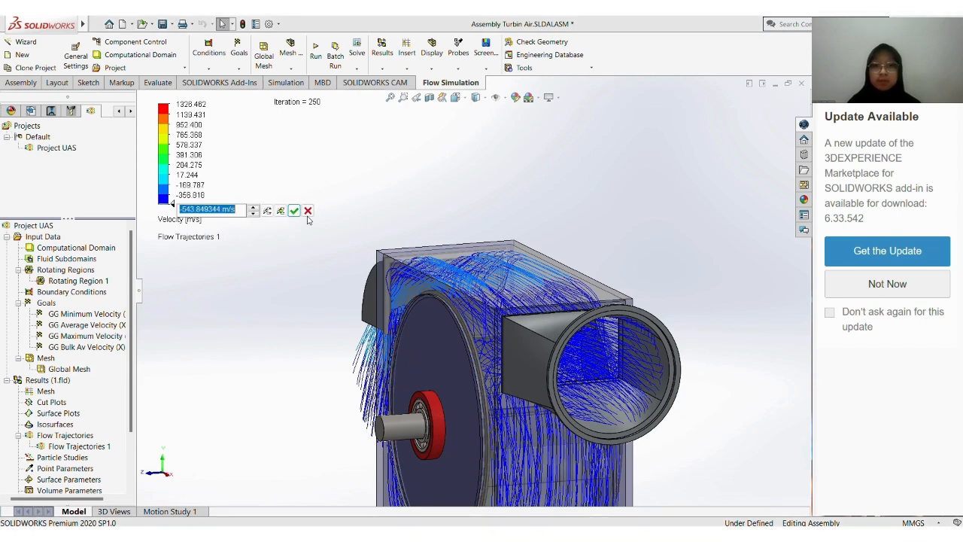
pyautogui.click(307, 211)
pyautogui.scroll(3, 283, 281)
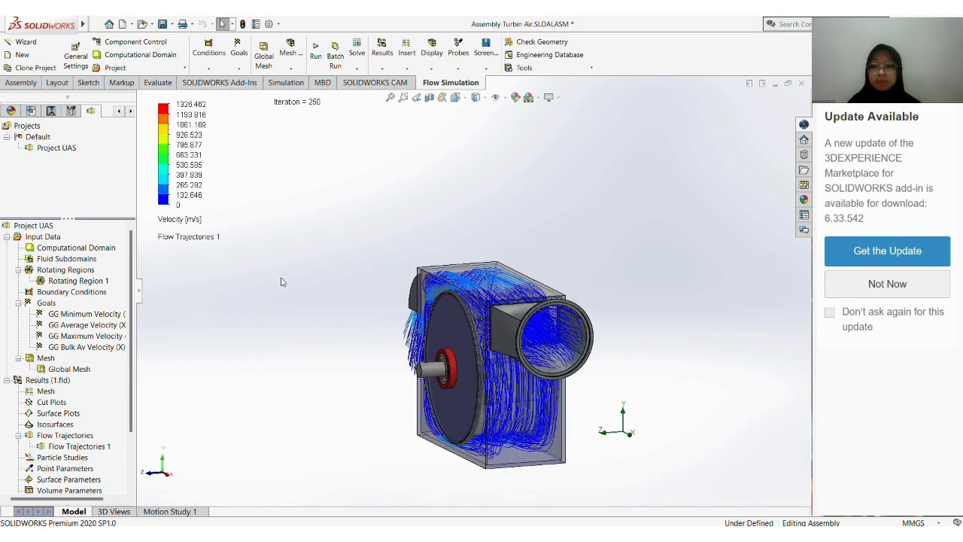
pyautogui.moveTo(390, 355); pyautogui.dragTo(417, 370, button='middle')
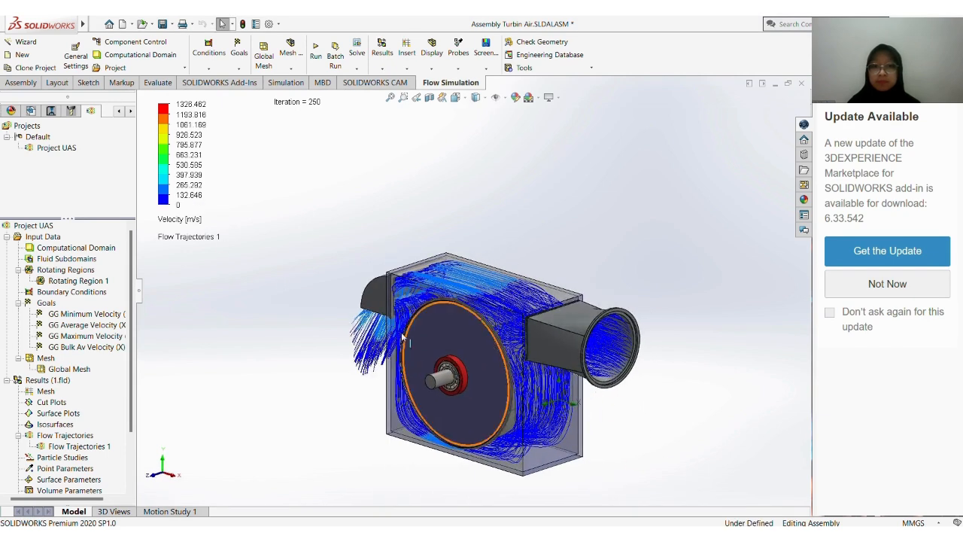
pyautogui.moveTo(167, 172); pyautogui.dragTo(182, 260)
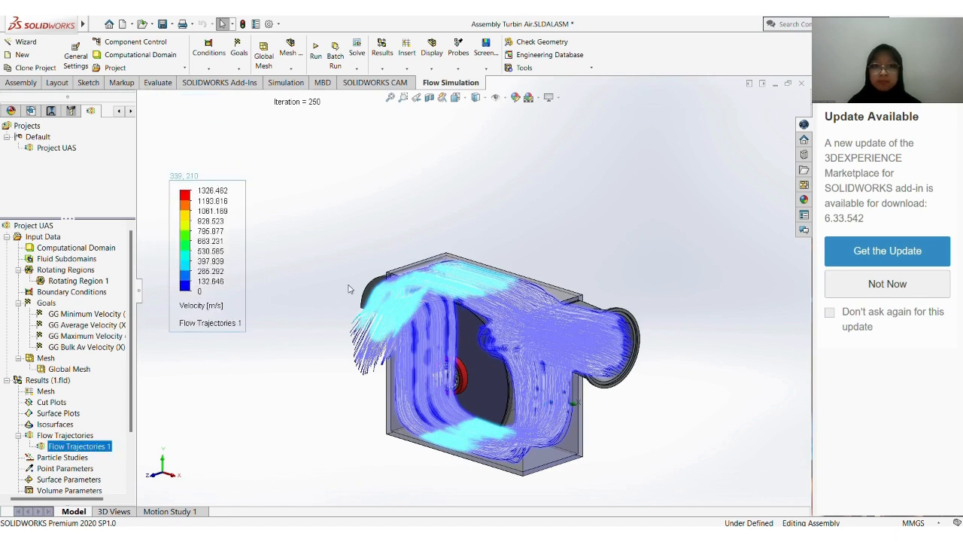
pyautogui.moveTo(349, 288); pyautogui.dragTo(372, 257, button='middle')
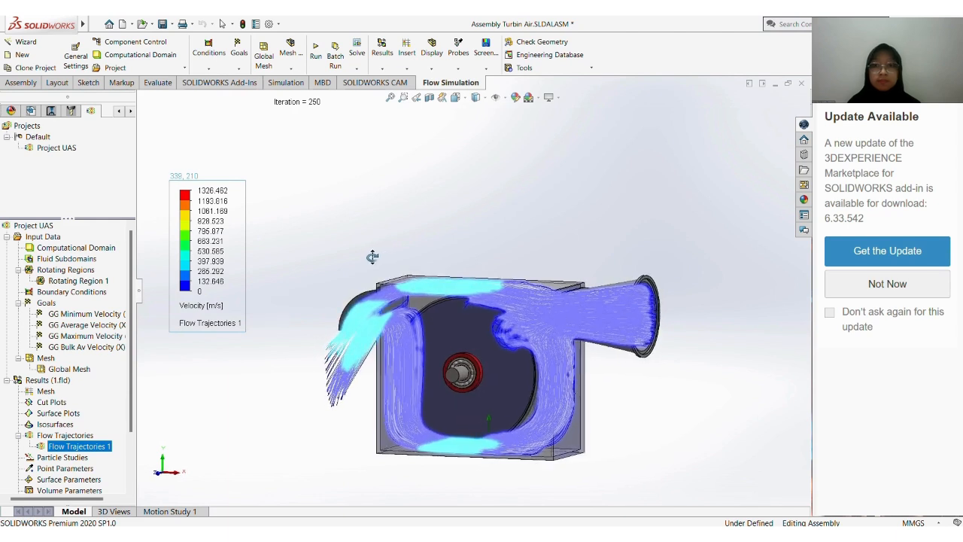
# Set the maximum of the velocity colour legend to 110 m/s
pyautogui.click(228, 191)
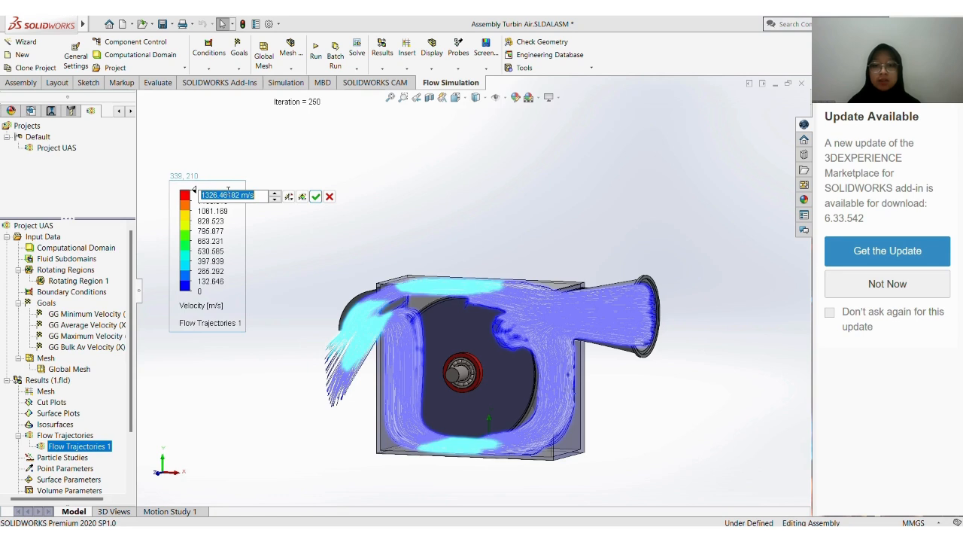
pyautogui.write('11')
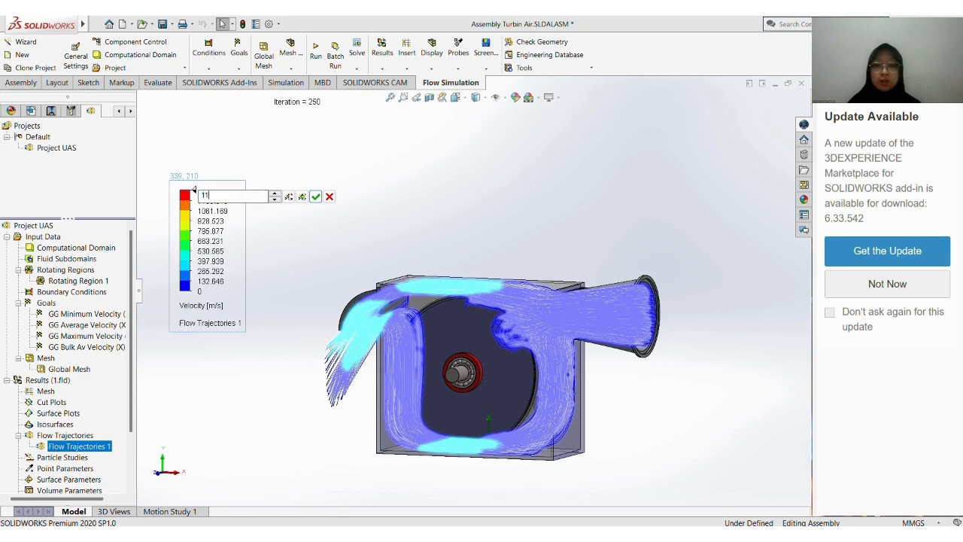
pyautogui.write('0')
pyautogui.press('Return')
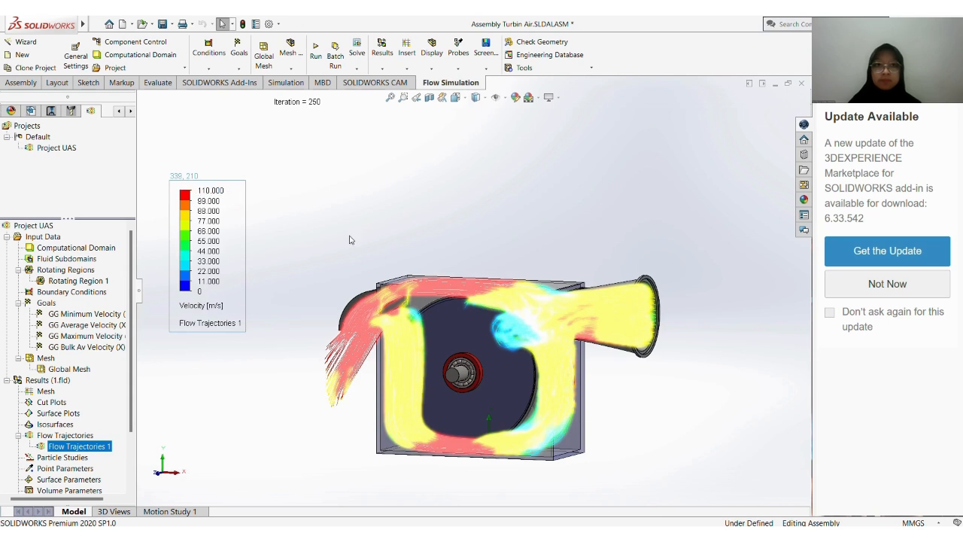
# Examine the velocity-coloured trajectories through the housing, inlet and outlet from several angles and distances
pyautogui.scroll(2, 416, 266)
pyautogui.moveTo(480, 277)
pyautogui.mouseDown(button='middle')
pyautogui.moveTo(459, 288)
pyautogui.moveTo(479, 285)
pyautogui.moveTo(499, 237)
pyautogui.moveTo(484, 273)
pyautogui.mouseUp(button='middle')
pyautogui.scroll(1, 484, 273)
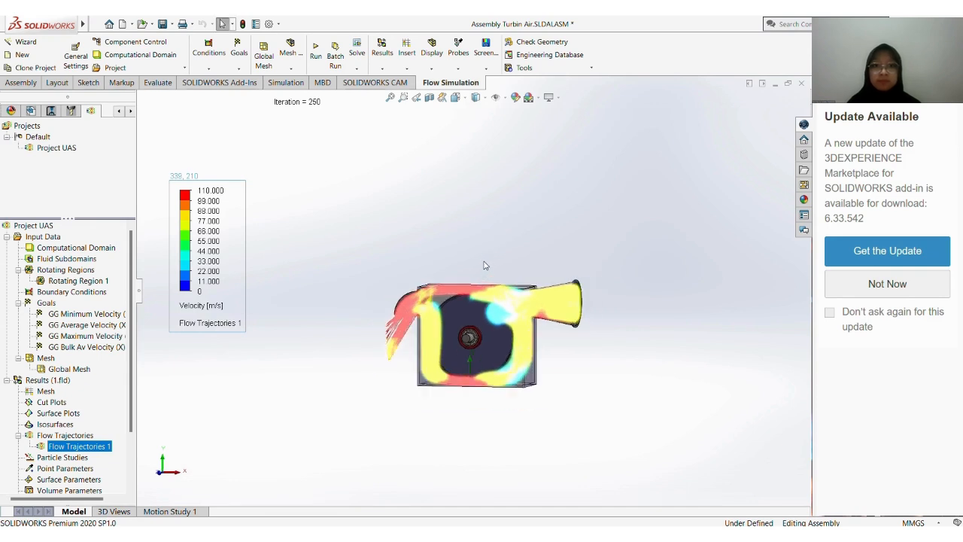
pyautogui.scroll(-2, 483, 264)
pyautogui.click(489, 260)
pyautogui.moveTo(489, 258); pyautogui.dragTo(465, 303, button='middle')
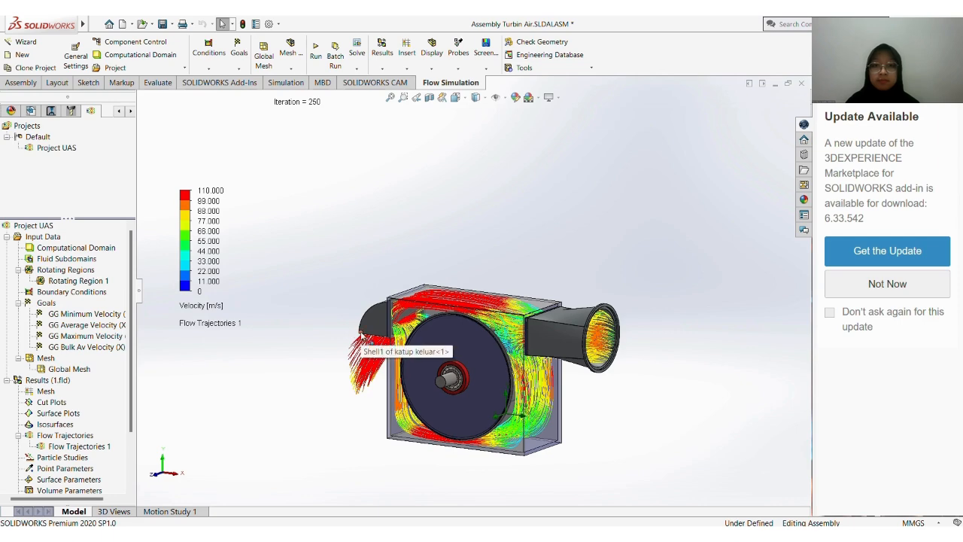
pyautogui.moveTo(441, 273)
pyautogui.mouseDown(button='middle')
pyautogui.moveTo(458, 247)
pyautogui.moveTo(492, 266)
pyautogui.moveTo(404, 269)
pyautogui.moveTo(428, 279)
pyautogui.mouseUp(button='middle')
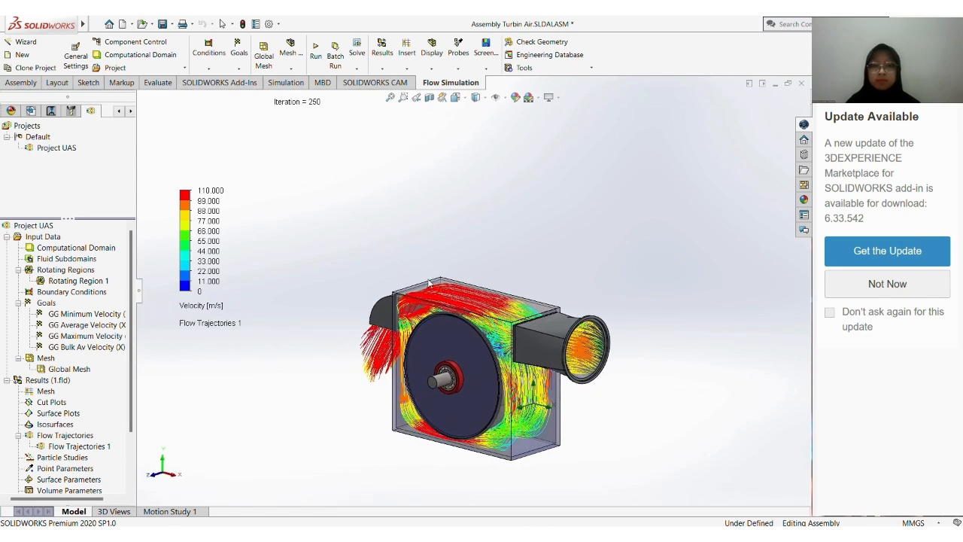
pyautogui.press('Escape')
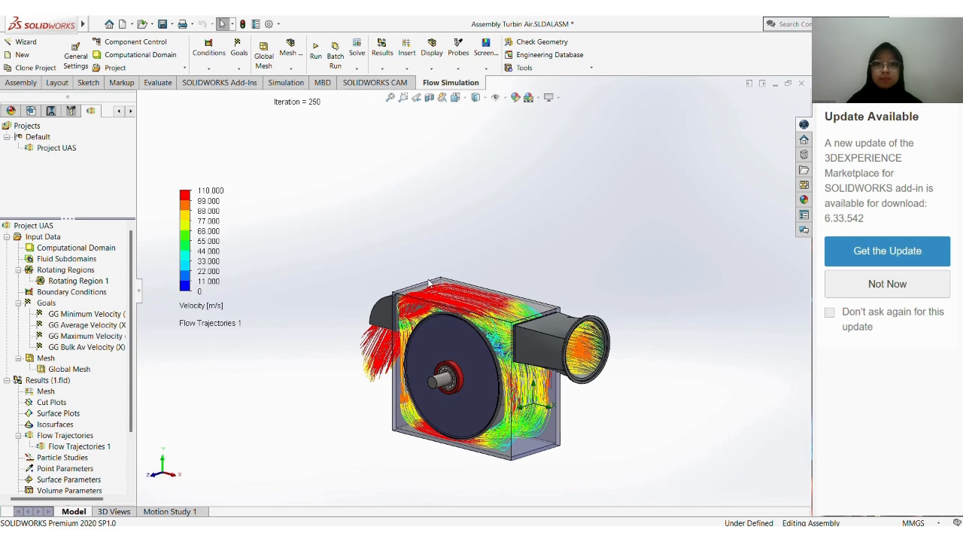
# Recolour the flow trajectories by Pressure through the legend, and return them to Velocity
pyautogui.click(216, 306)
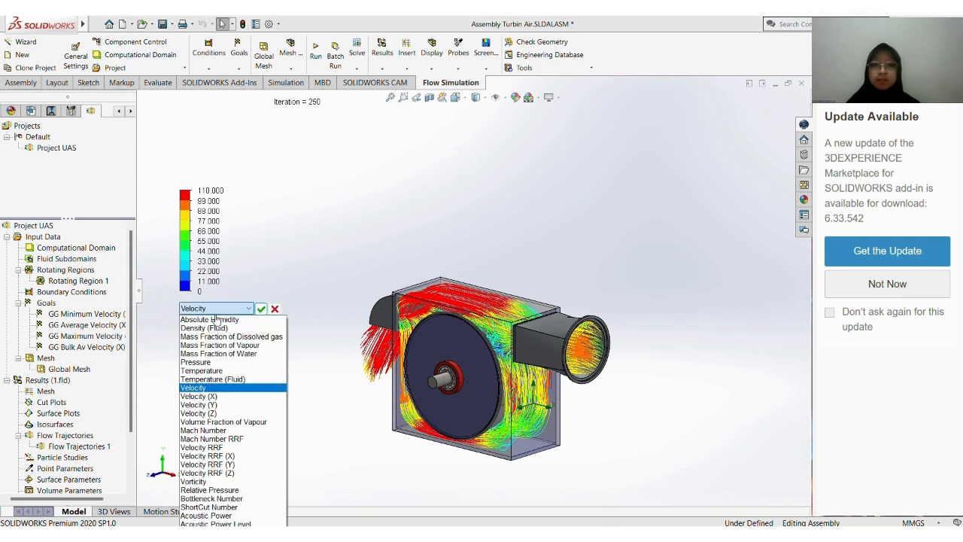
pyautogui.click(222, 363)
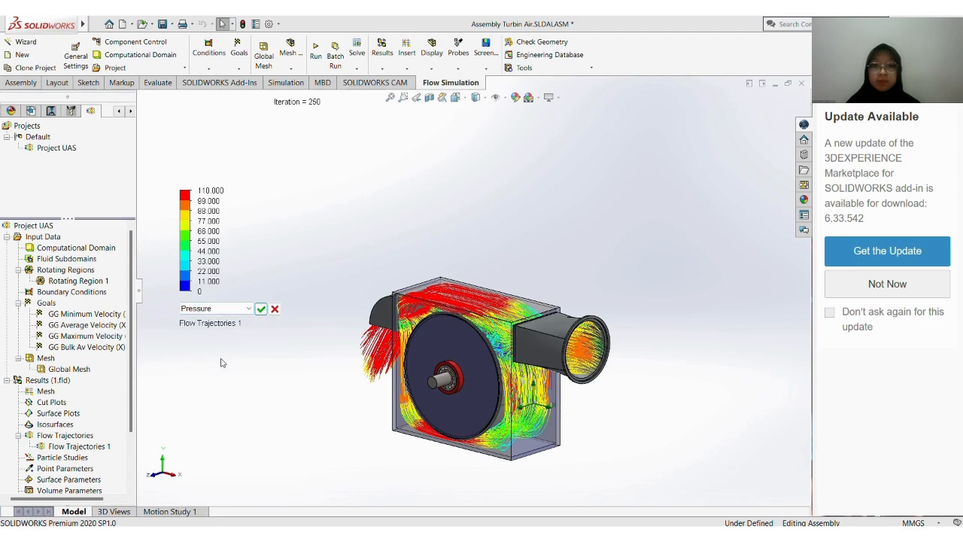
pyautogui.click(260, 309)
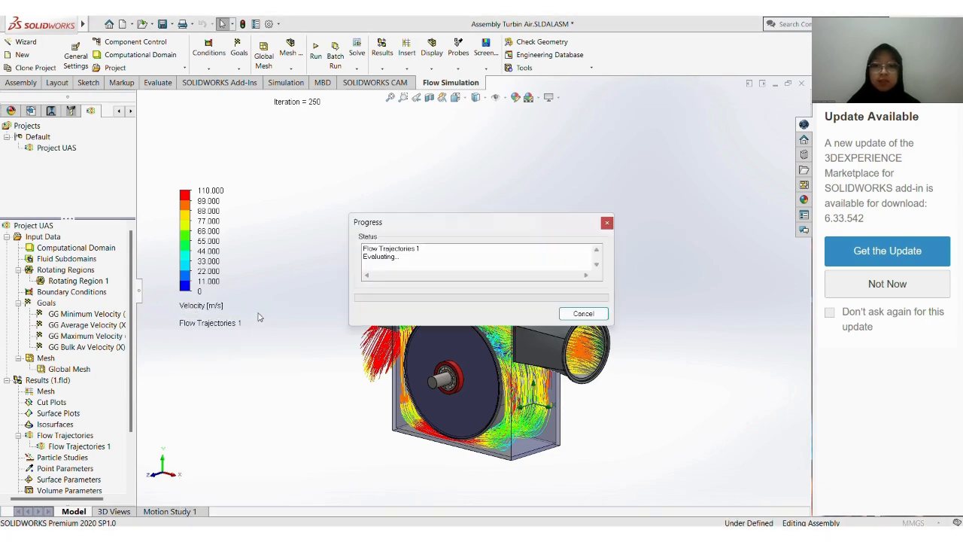
pyautogui.moveTo(339, 336)
pyautogui.mouseDown(button='middle')
pyautogui.moveTo(371, 323)
pyautogui.moveTo(356, 334)
pyautogui.moveTo(318, 306)
pyautogui.moveTo(271, 309)
pyautogui.moveTo(350, 322)
pyautogui.moveTo(415, 388)
pyautogui.moveTo(378, 383)
pyautogui.moveTo(361, 319)
pyautogui.moveTo(353, 325)
pyautogui.mouseUp(button='middle')
pyautogui.click(200, 305)
pyautogui.click(205, 310)
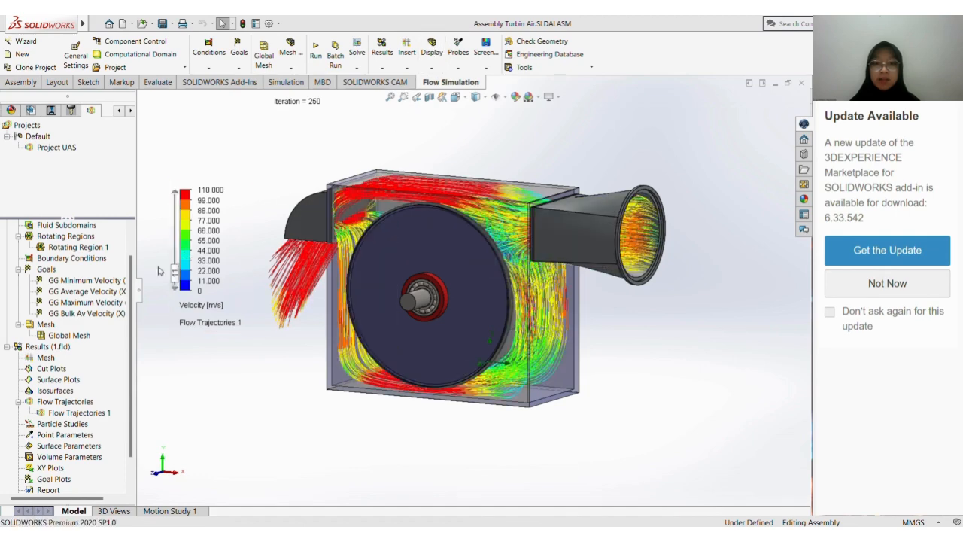
# Open Motion Study 1 and set its study type to Motion Analysis
pyautogui.click(173, 510)
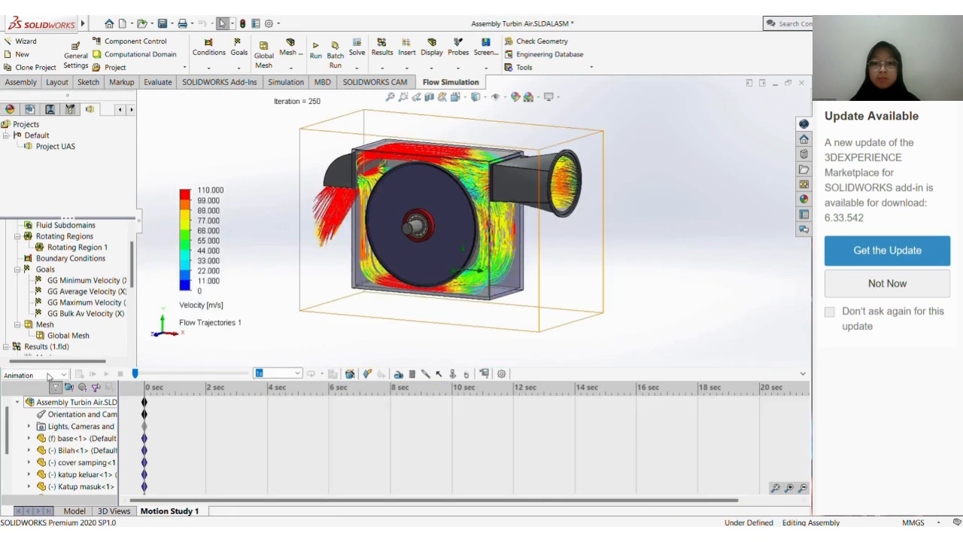
pyautogui.click(64, 374)
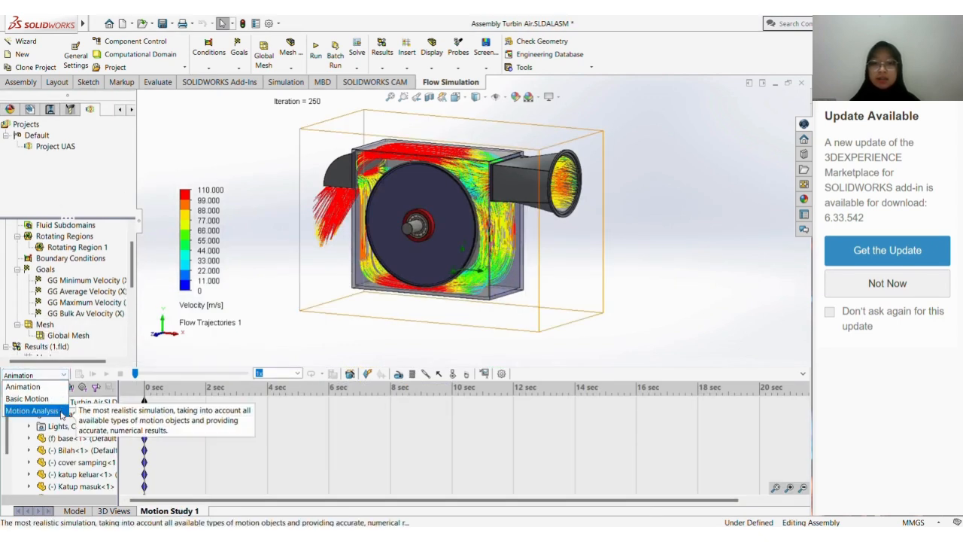
pyautogui.click(32, 410)
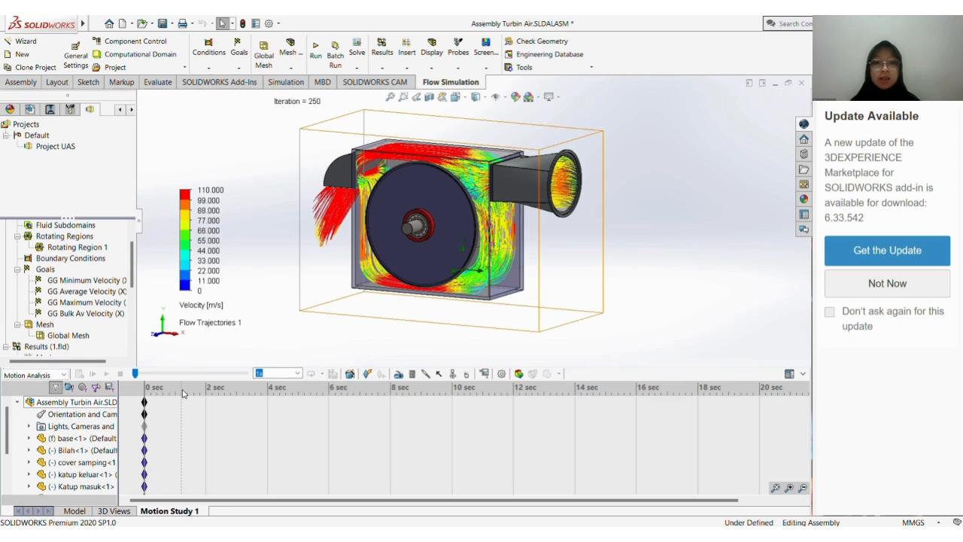
# Start an action-only torque acting on the turbine shaft, using shaft faces for both its location and its direction
pyautogui.click(437, 375)
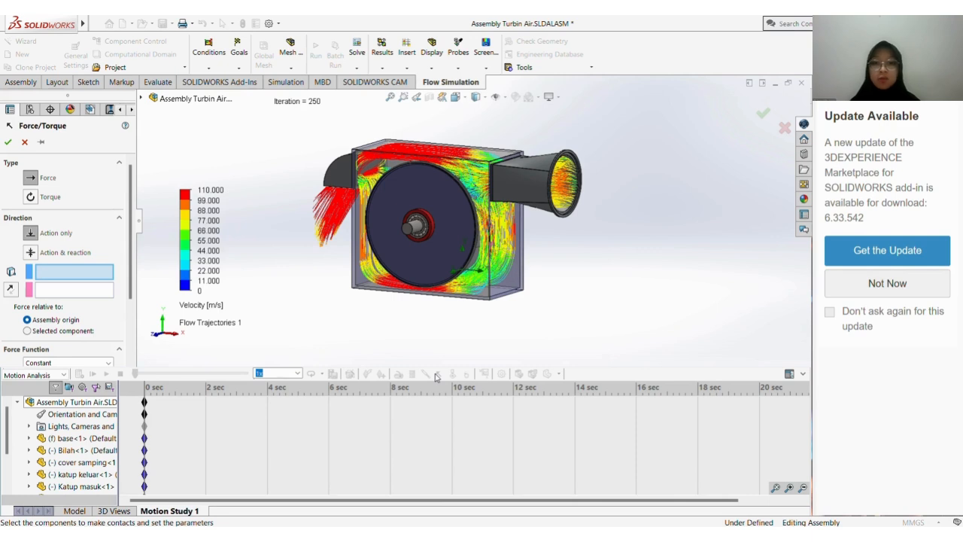
pyautogui.click(33, 198)
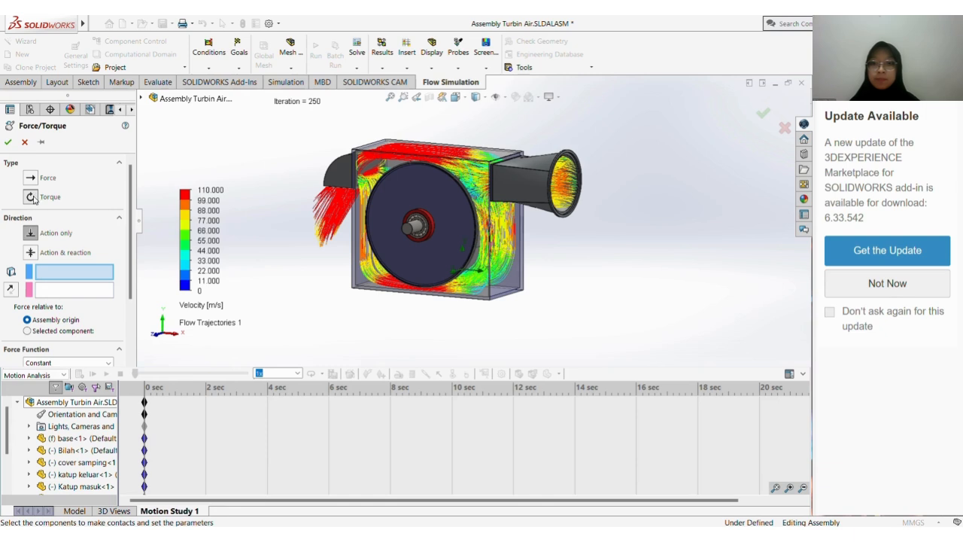
pyautogui.click(34, 198)
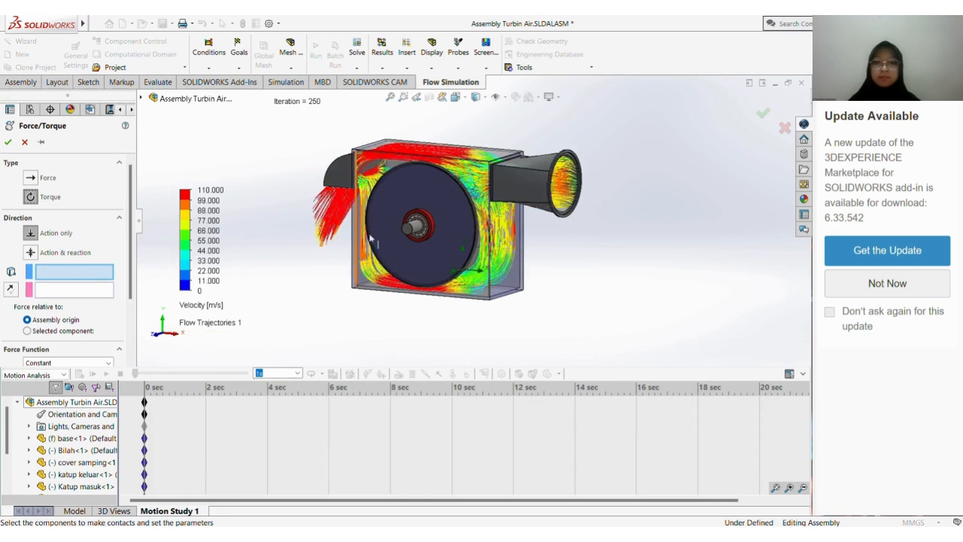
pyautogui.moveTo(400, 228); pyautogui.dragTo(395, 231, button='middle')
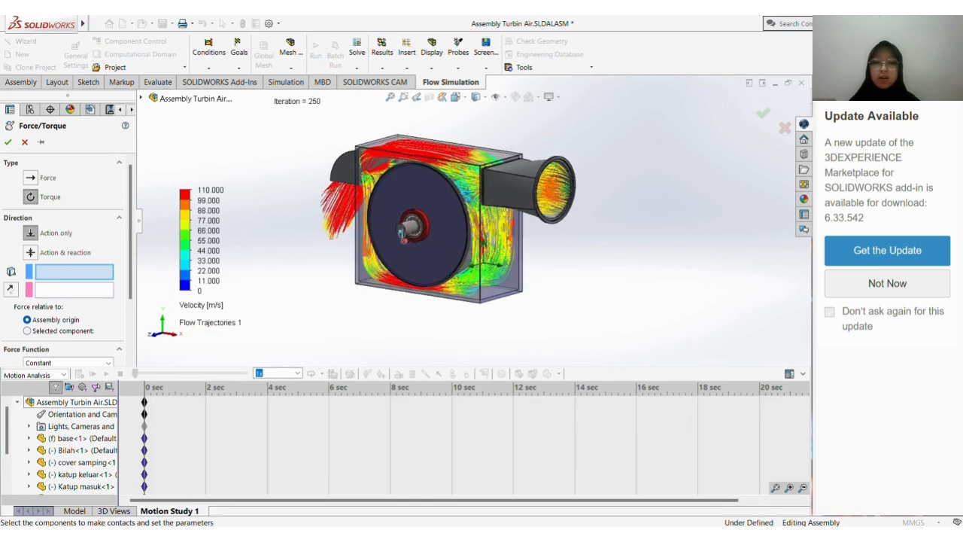
pyautogui.click(408, 232)
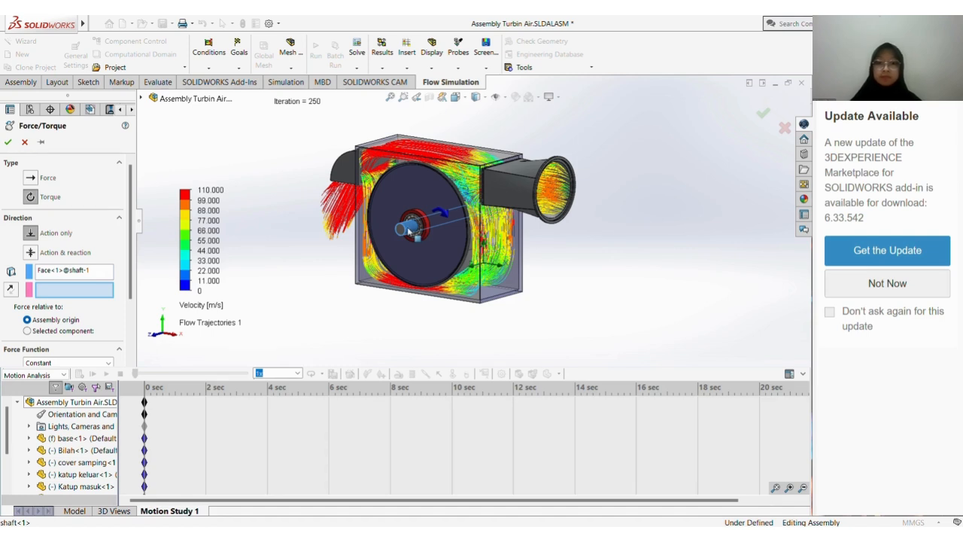
pyautogui.click(408, 231)
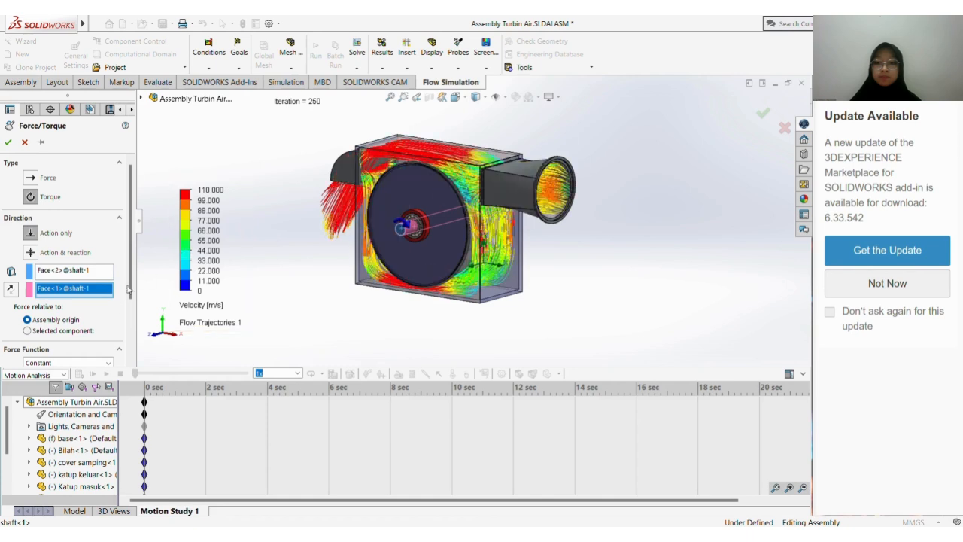
# Set the shaft torque's force function to Segments
pyautogui.scroll(-3, 127, 304)
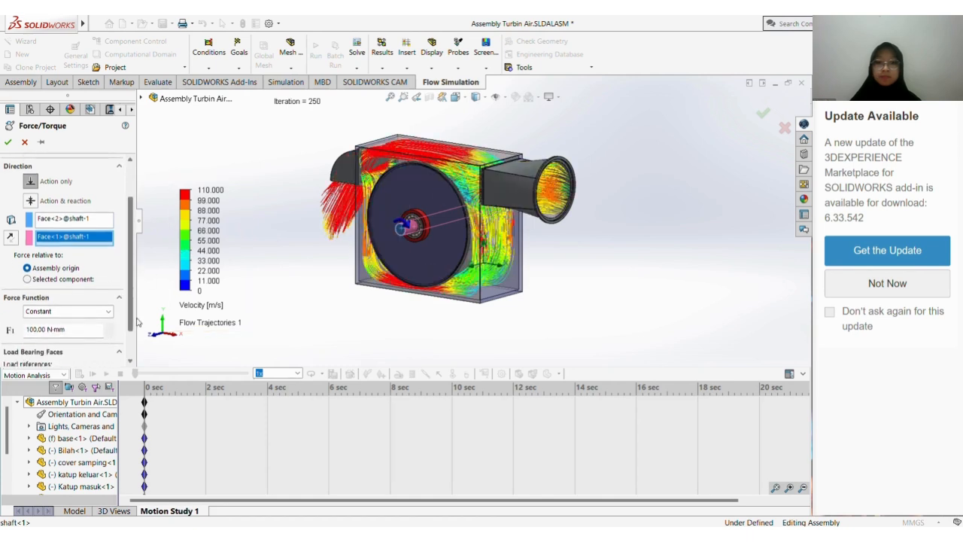
pyautogui.scroll(-1, 140, 334)
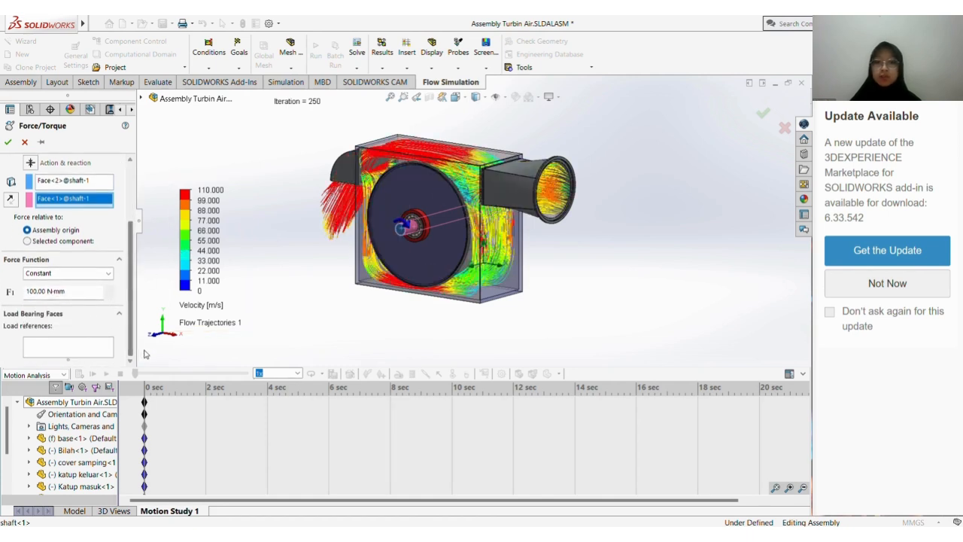
pyautogui.click(105, 274)
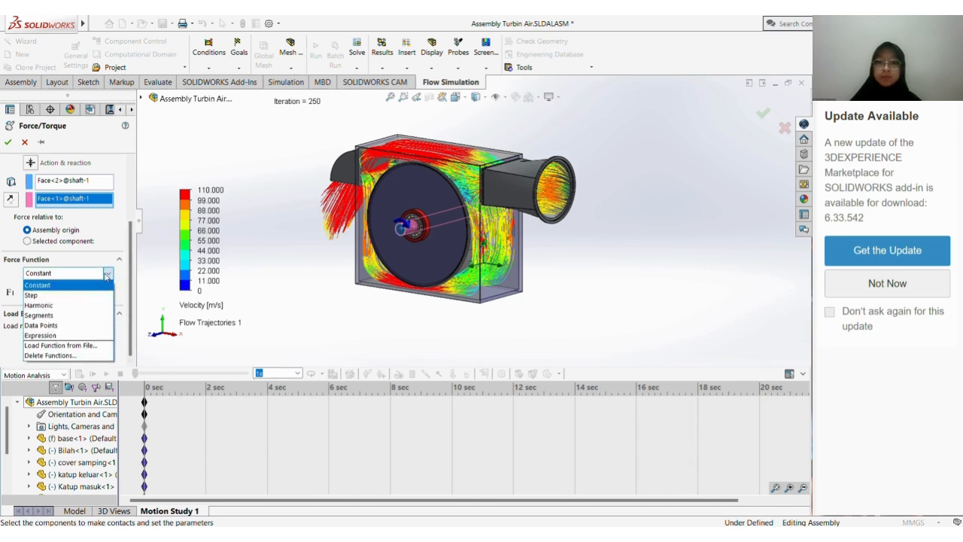
pyautogui.click(79, 315)
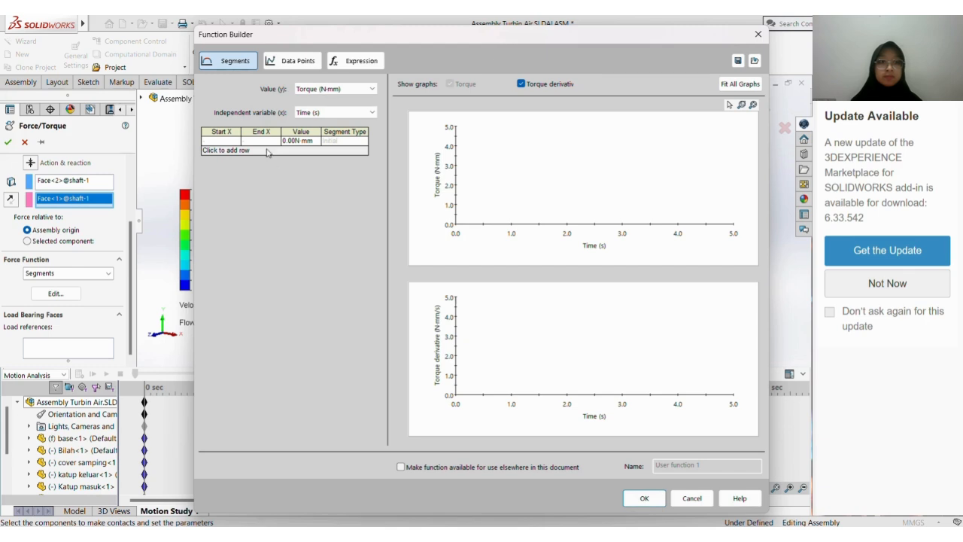
# Set the torque function's initial value to 1.24 N·mm and add one time segment that ends at 5 s
pyautogui.click(290, 140)
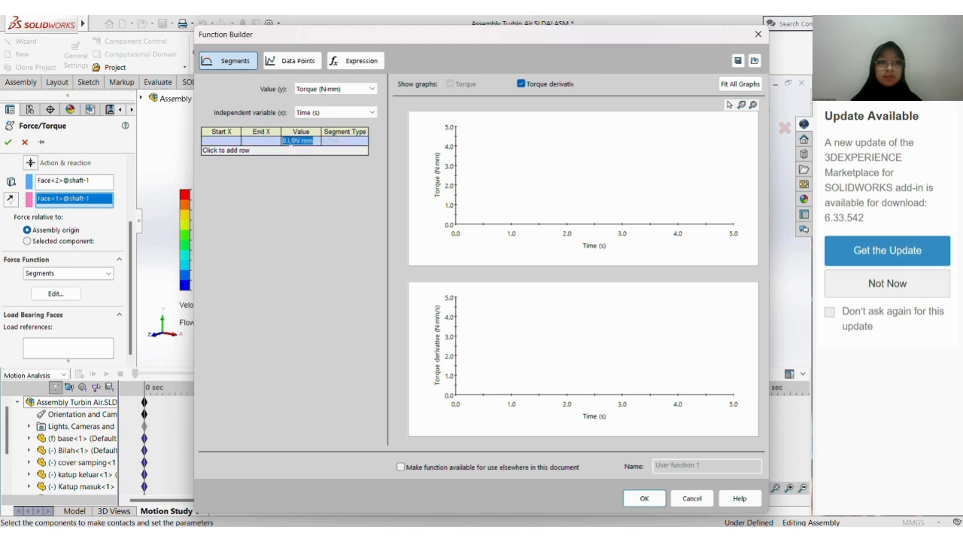
pyautogui.write('1.24')
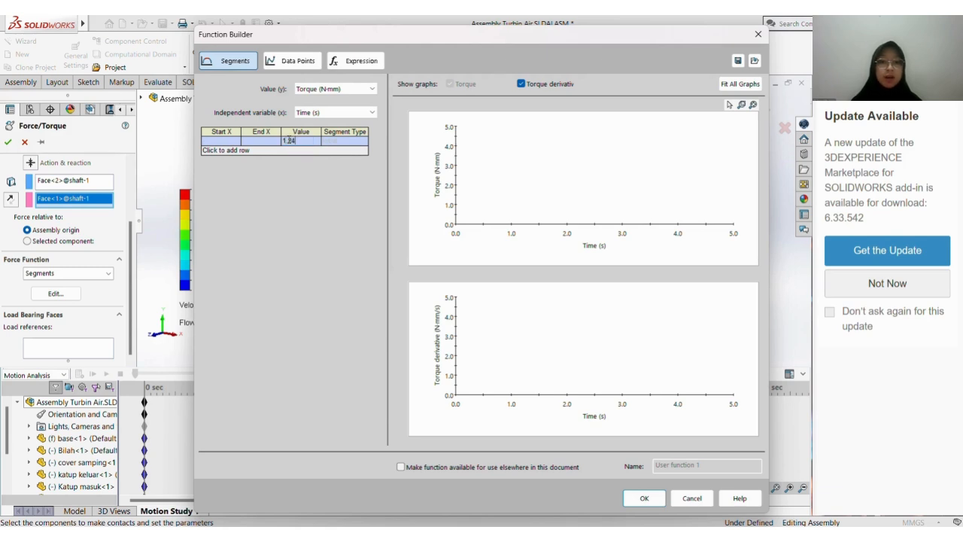
pyautogui.press('Return')
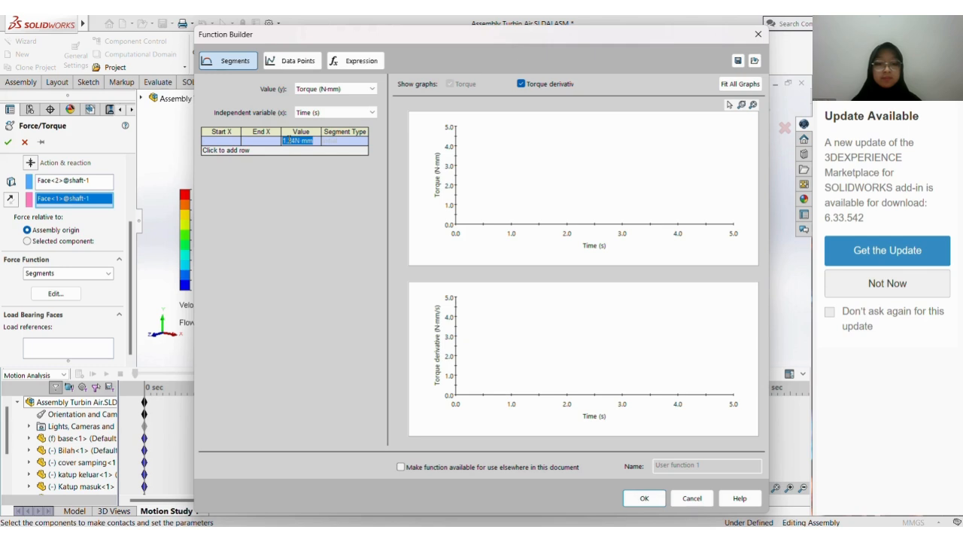
pyautogui.click(242, 151)
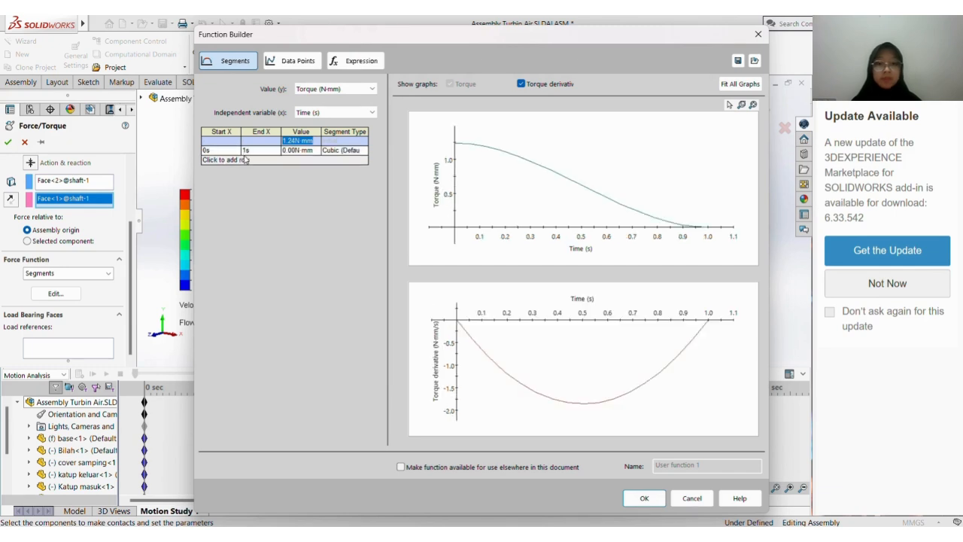
pyautogui.click(229, 150)
pyautogui.click(260, 150)
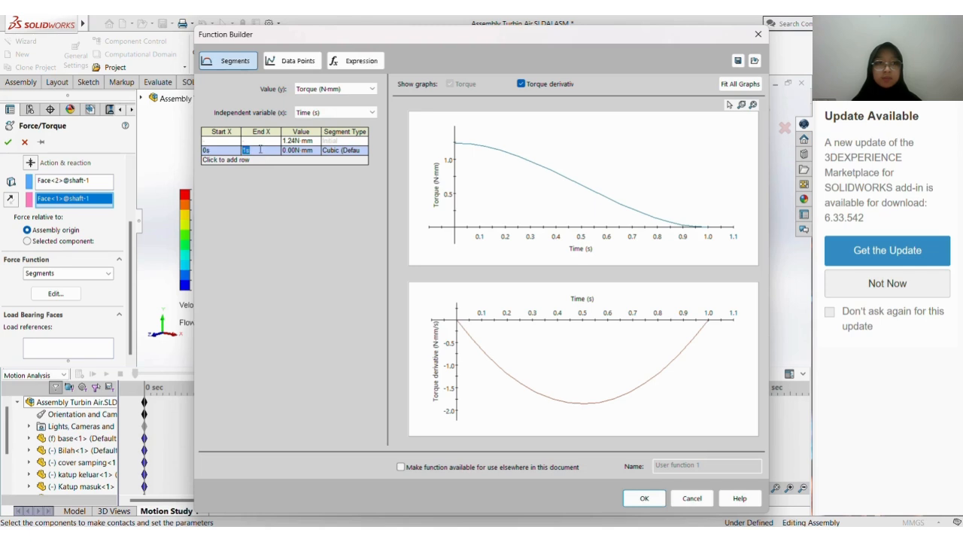
pyautogui.write('5')
pyautogui.press('Tab')
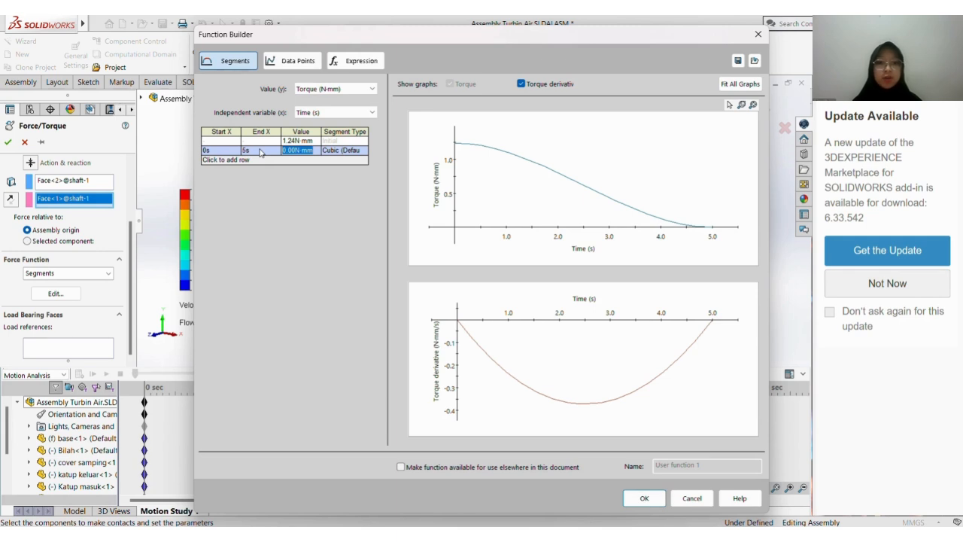
pyautogui.press('Tab')
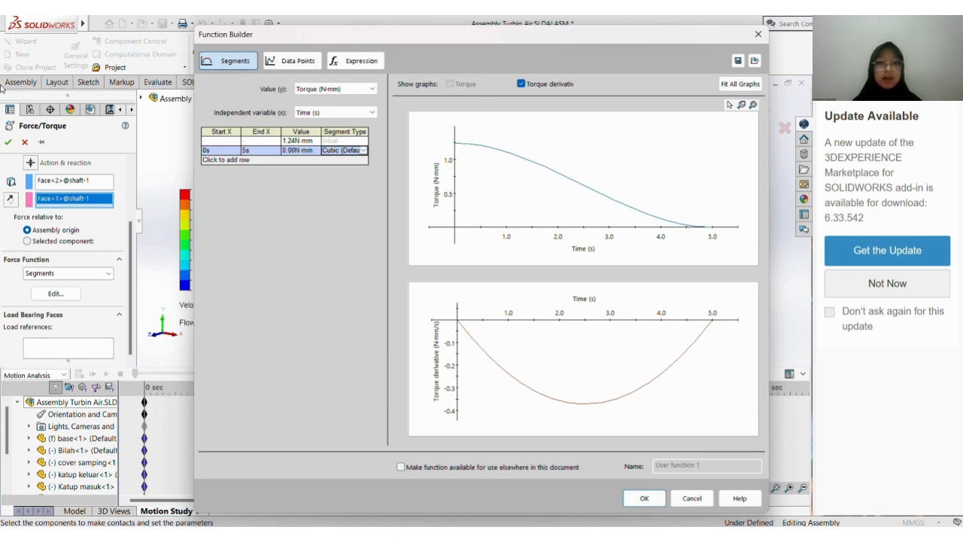
# Accept the segment function and the shaft torque, and calculate the motion study
pyautogui.click(640, 498)
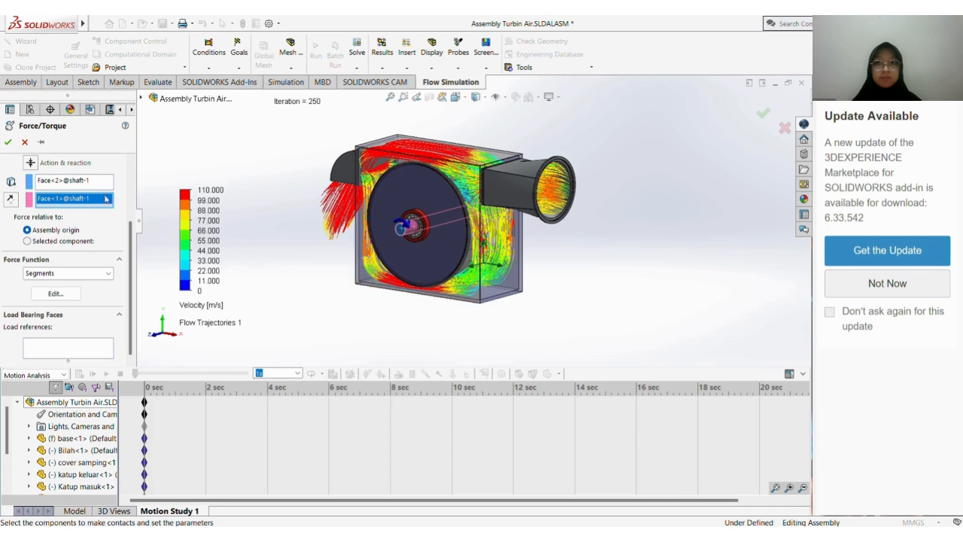
pyautogui.click(8, 141)
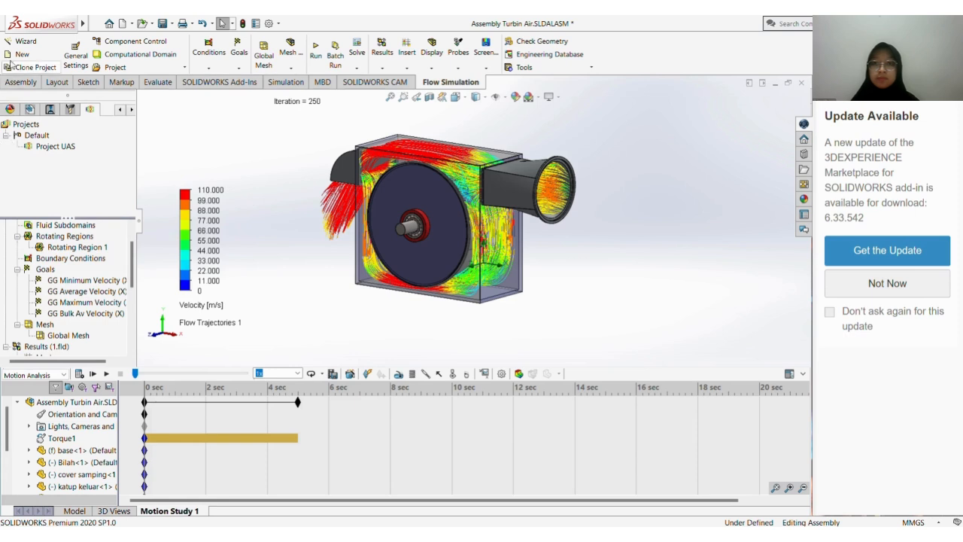
pyautogui.click(78, 374)
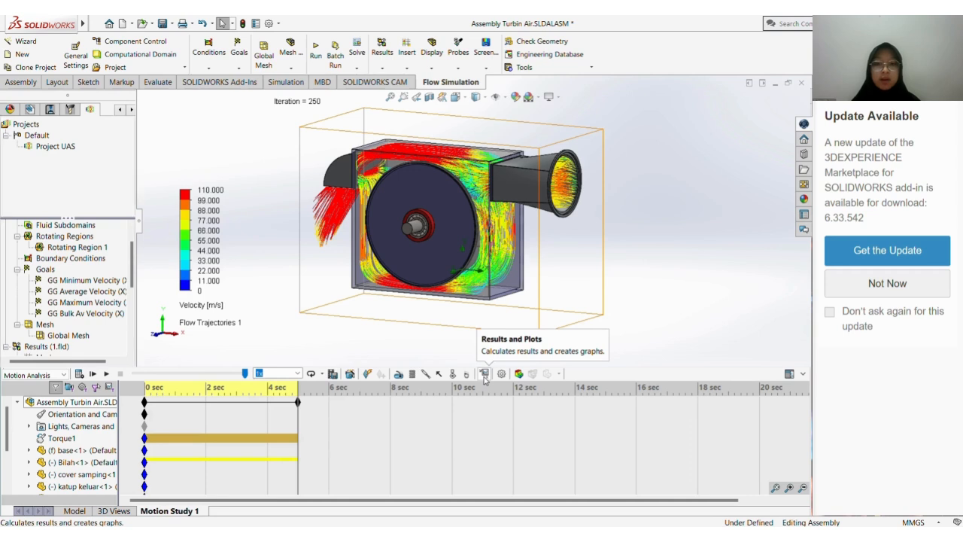
# Start a new motion result plot of Displacement/Velocity/Acceleration, using Angular Velocity and its Magnitude component
pyautogui.click(485, 374)
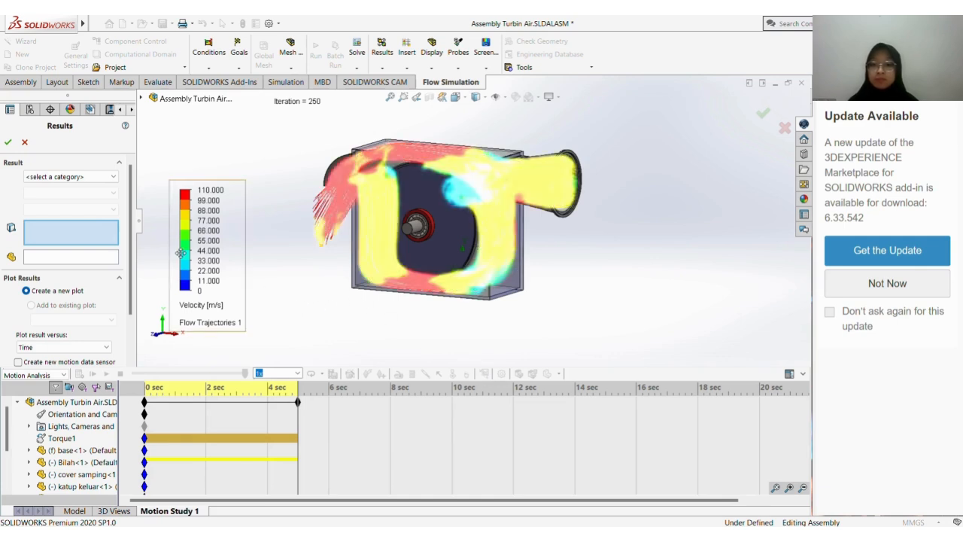
pyautogui.click(114, 177)
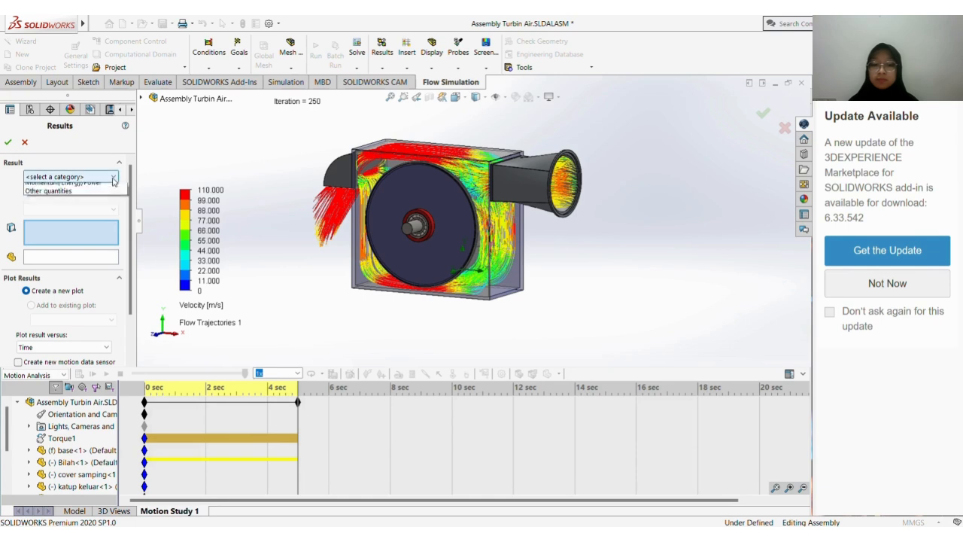
pyautogui.click(108, 199)
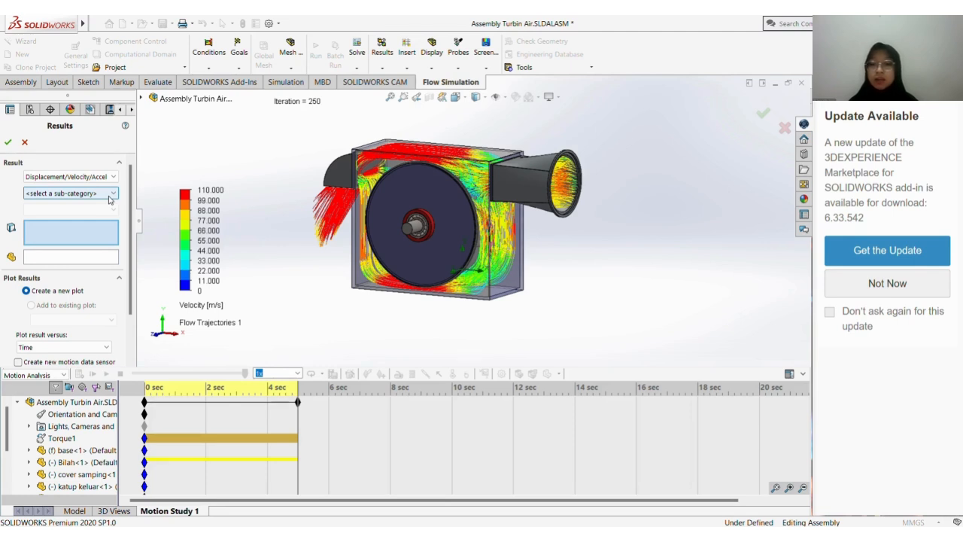
pyautogui.click(112, 194)
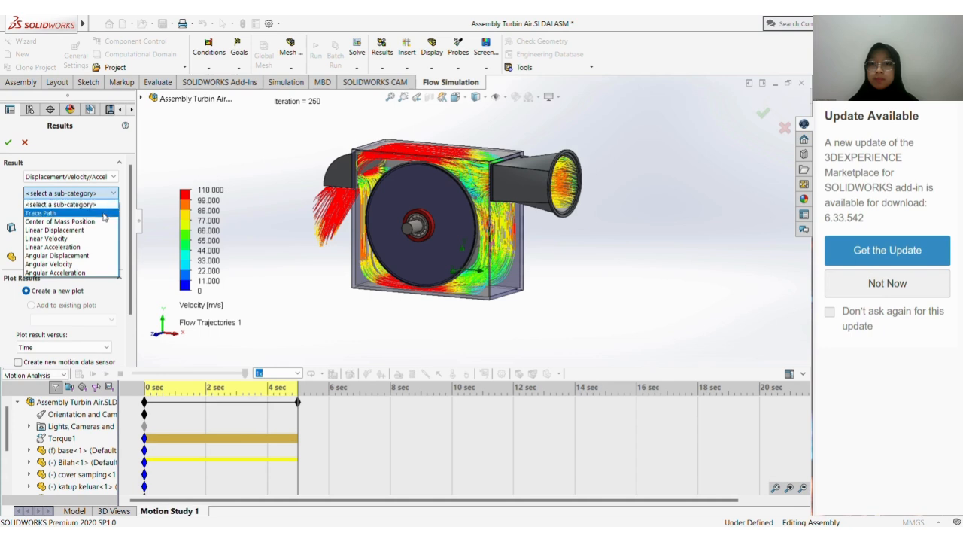
pyautogui.click(101, 264)
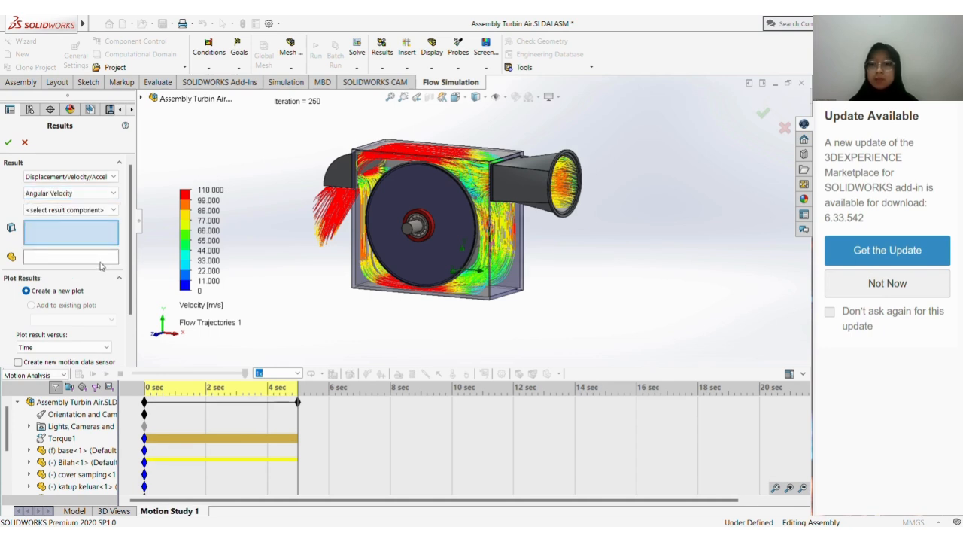
pyautogui.click(98, 210)
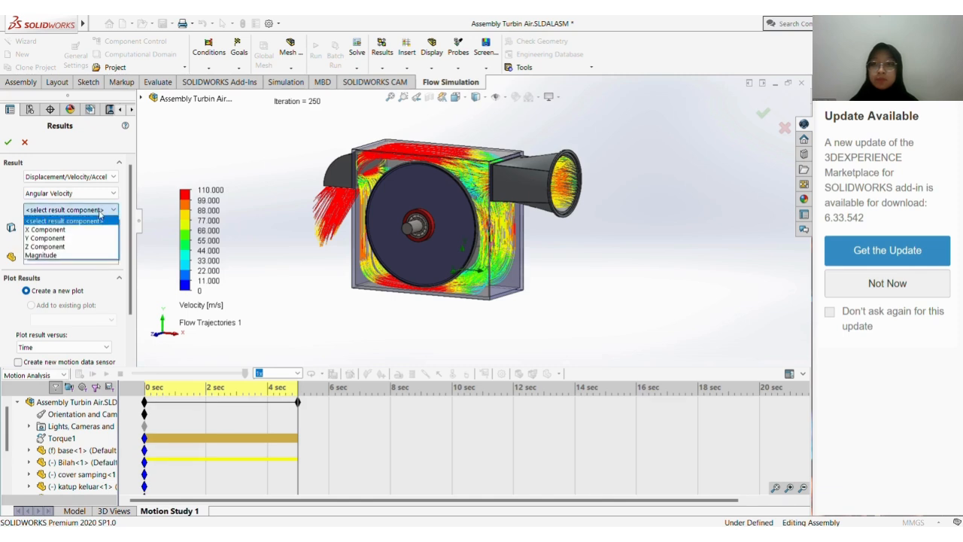
pyautogui.click(89, 255)
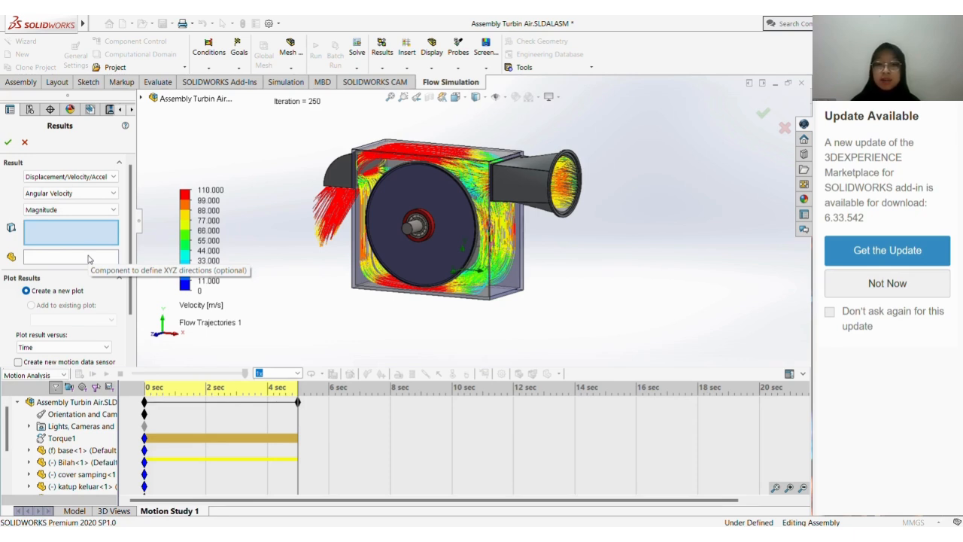
# Create the angular velocity plot for the shaft's face relative to the Bilah component, and move the graph aside
pyautogui.click(411, 235)
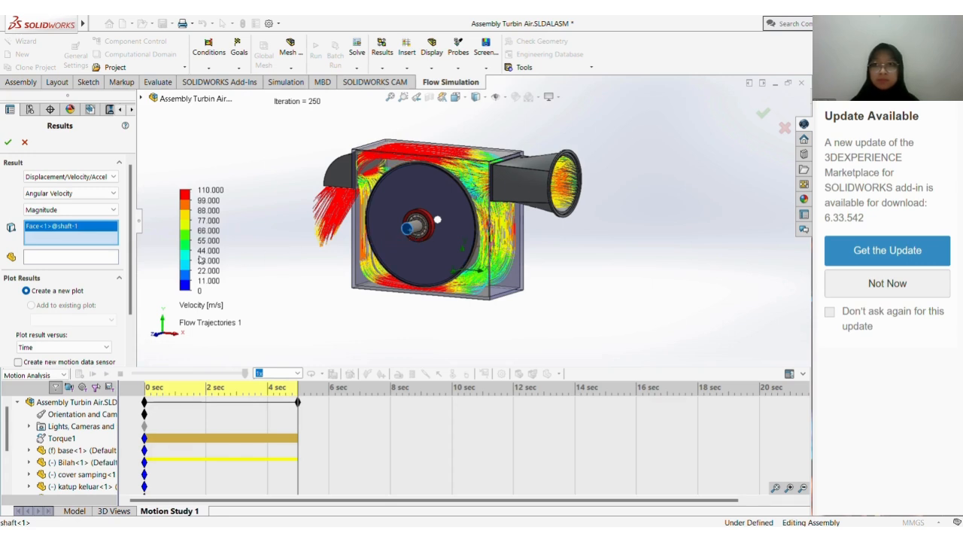
pyautogui.click(108, 260)
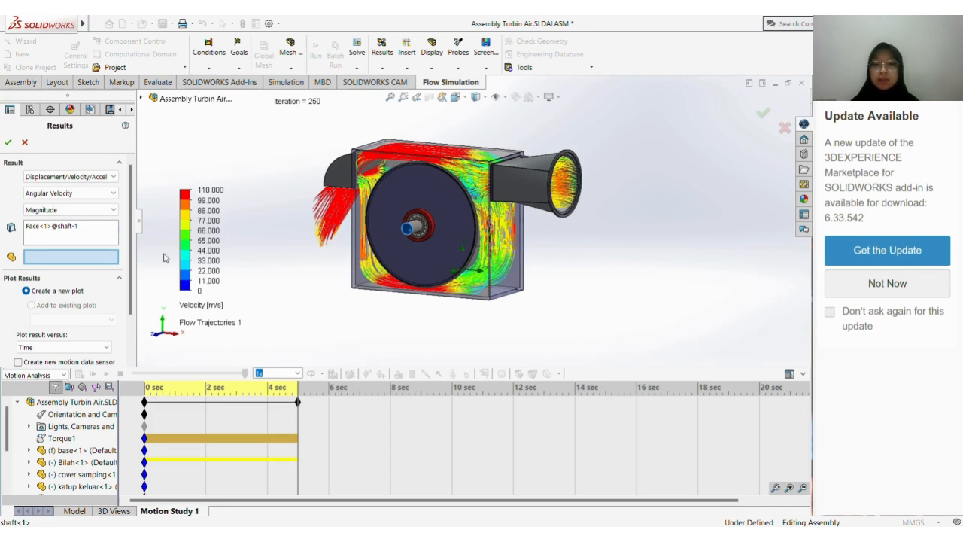
pyautogui.click(436, 230)
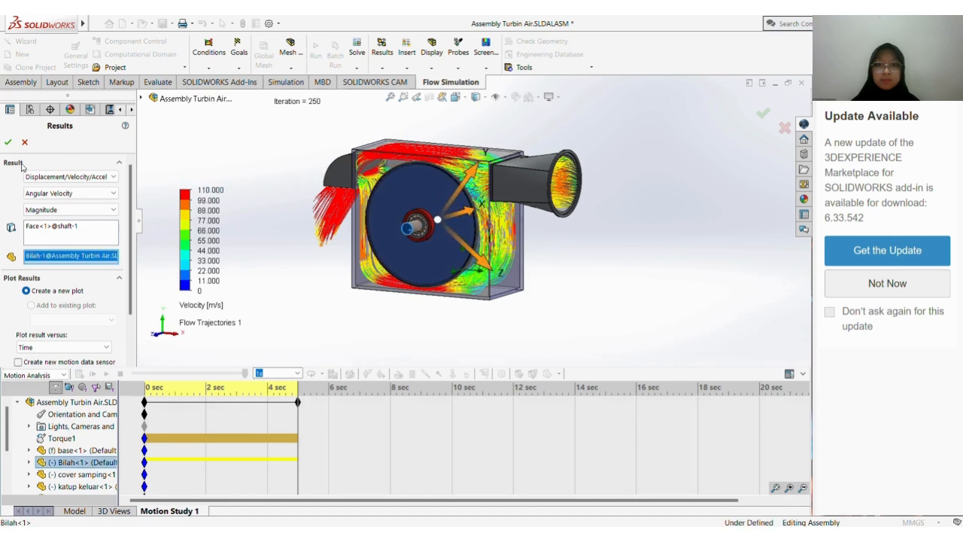
pyautogui.click(8, 142)
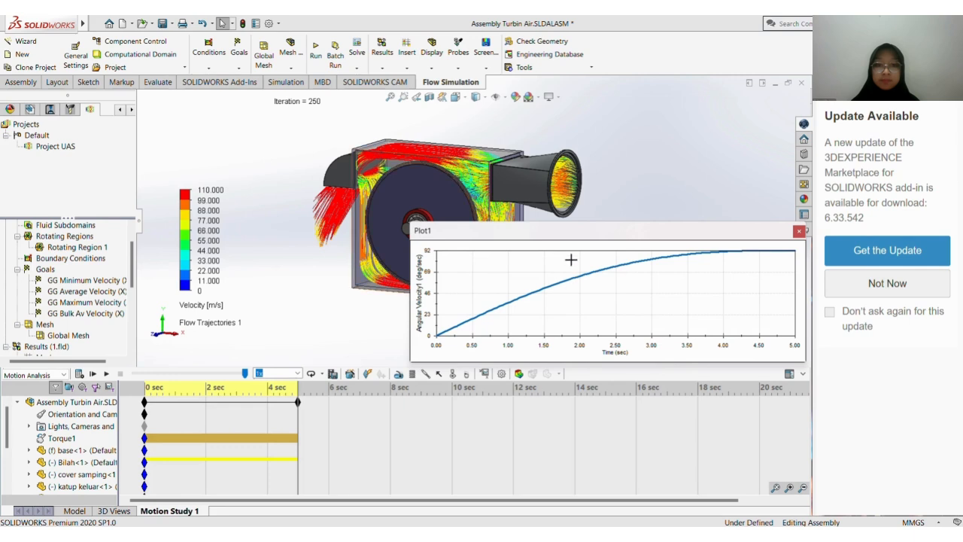
pyautogui.moveTo(581, 237); pyautogui.dragTo(495, 241)
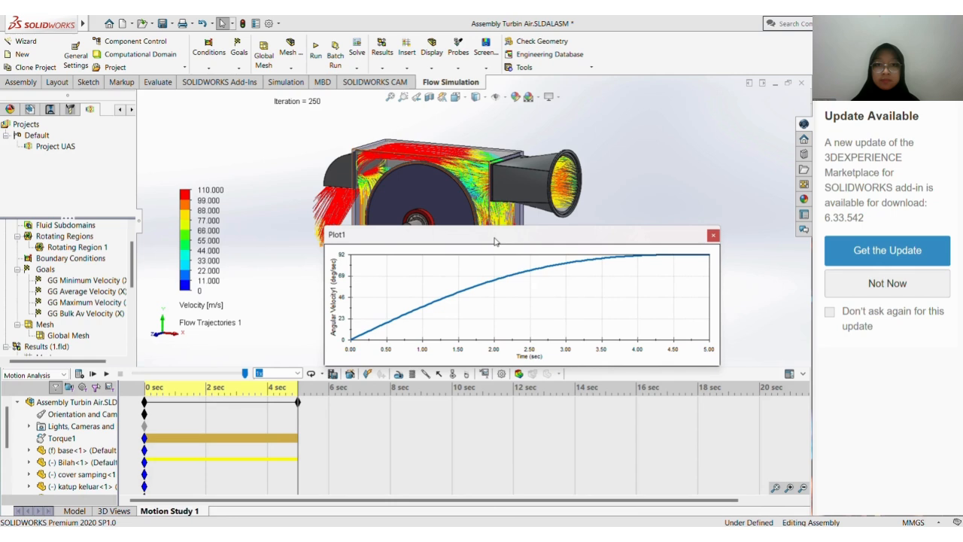
# Export the angular velocity plot from the motion study's results to a spreadsheet
pyautogui.scroll(-3, 80, 490)
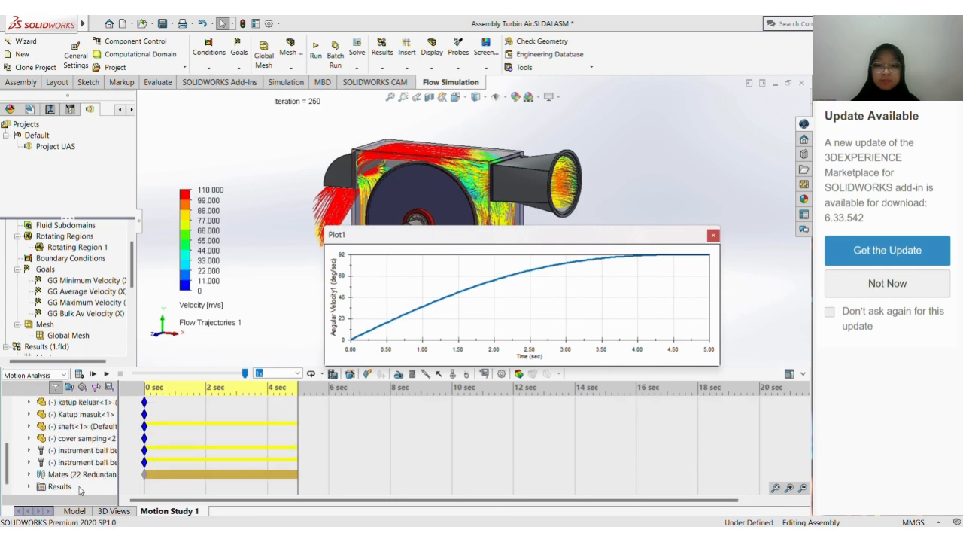
pyautogui.click(33, 487)
pyautogui.click(30, 487)
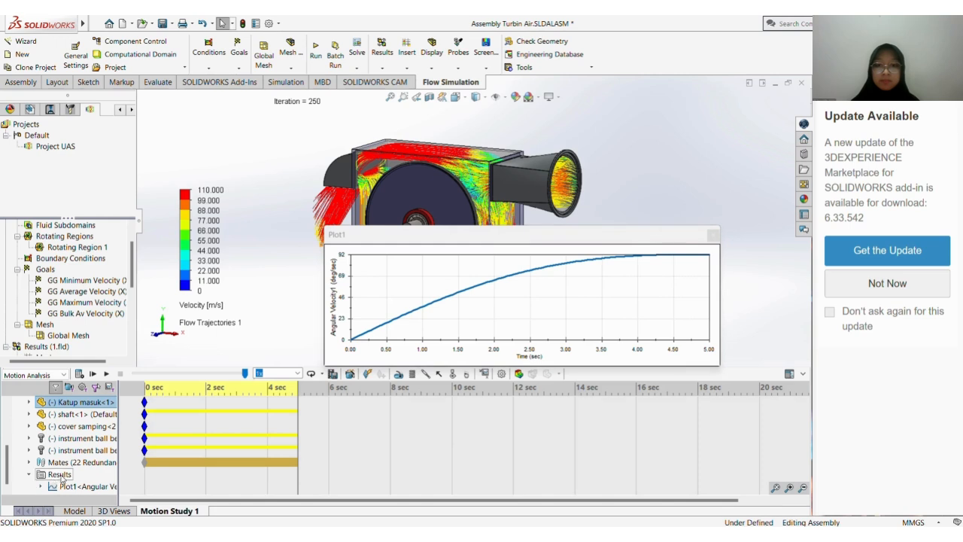
pyautogui.rightClick(78, 487)
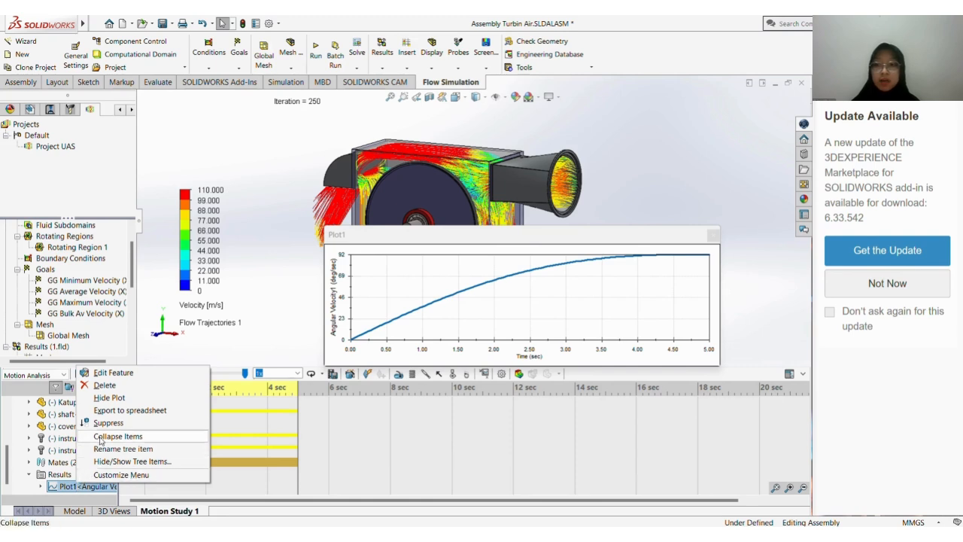
pyautogui.click(110, 412)
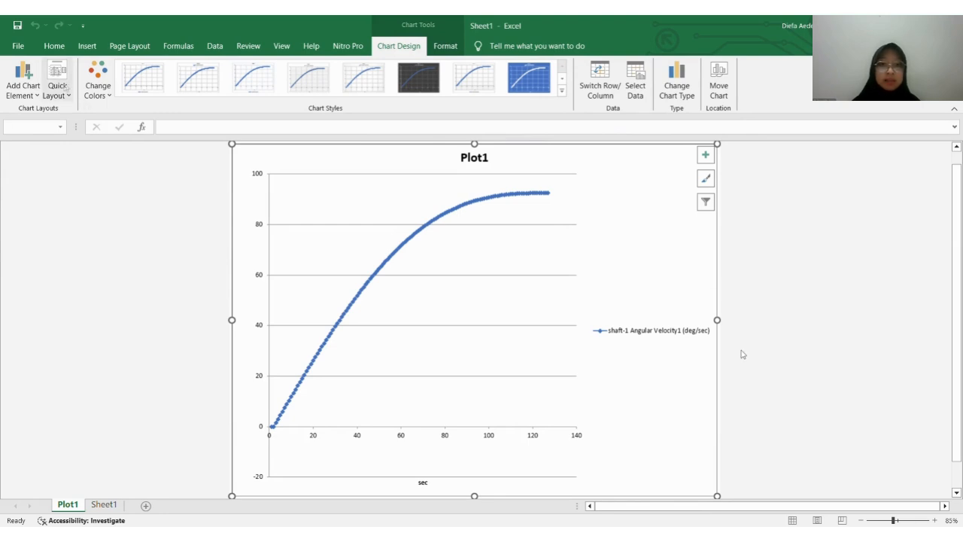
# Start saving the exported Excel workbook under Documents and open its file name for editing
pyautogui.click(18, 45)
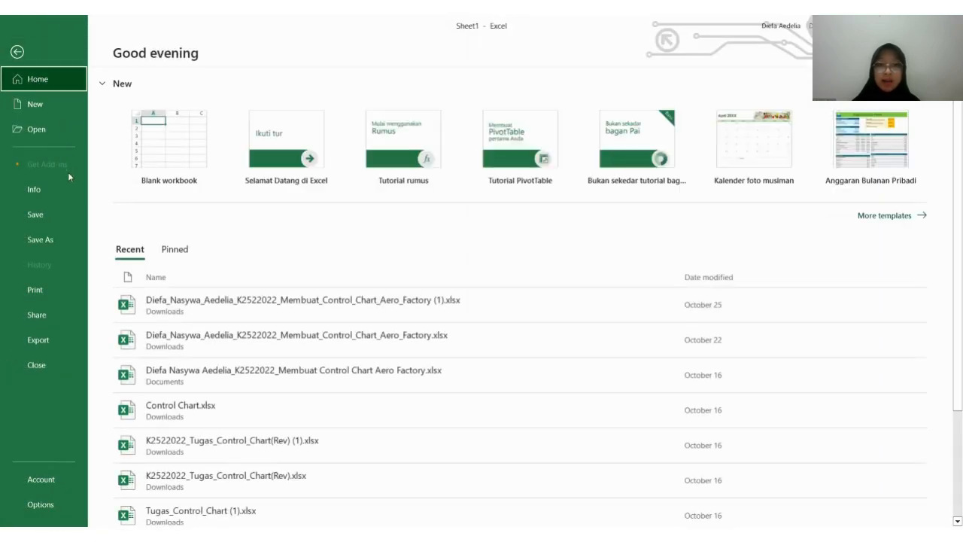
pyautogui.click(63, 245)
pyautogui.click(204, 369)
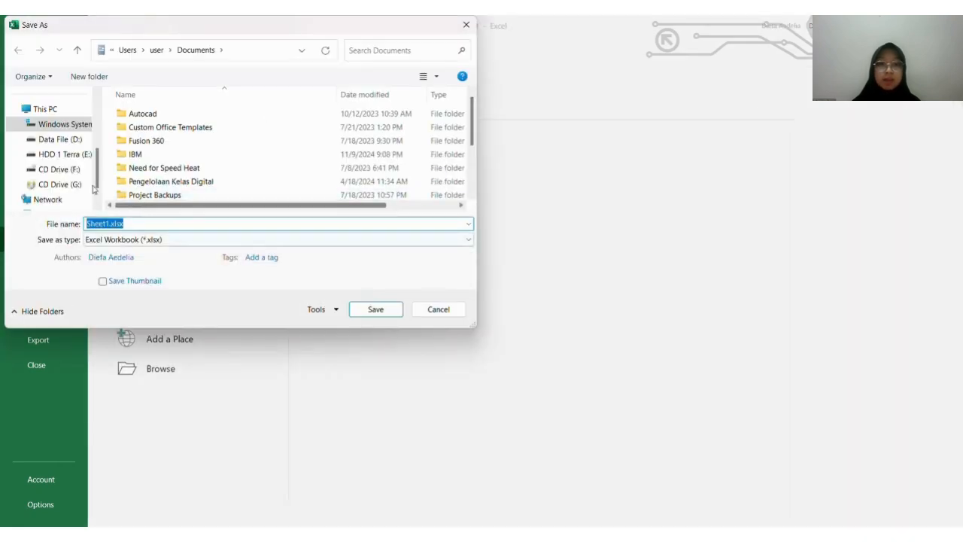
pyautogui.scroll(5, 67, 162)
pyautogui.click(62, 138)
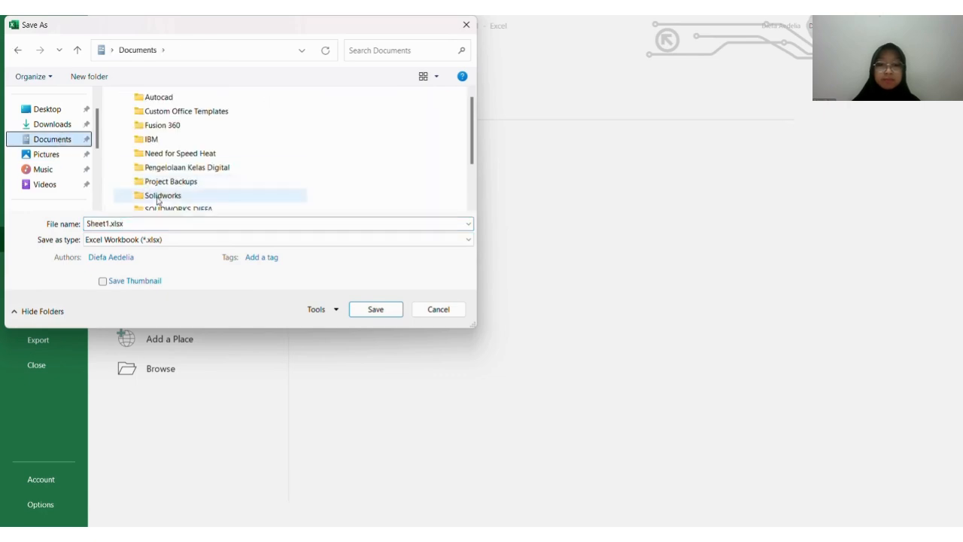
pyautogui.click(183, 225)
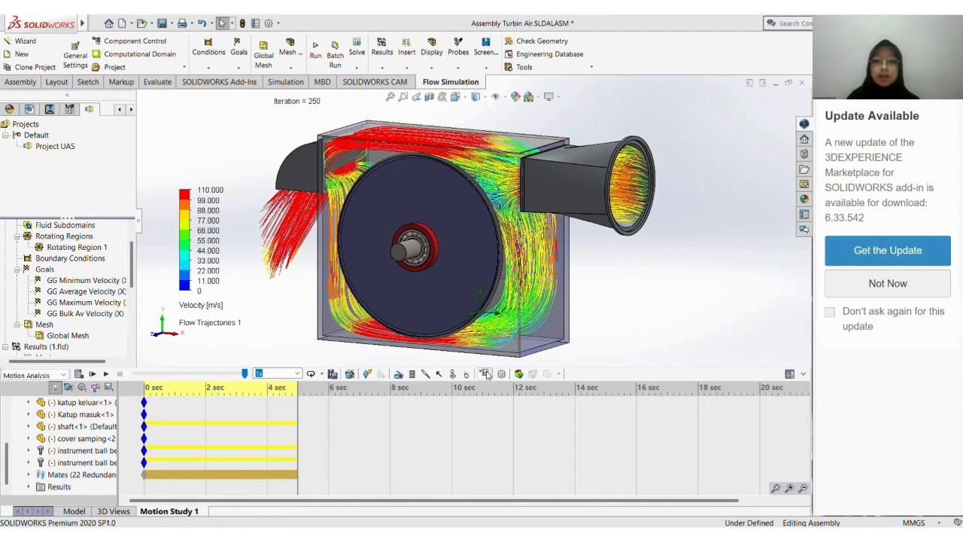
# Start a second motion result plot of Displacement/Velocity/Acceleration, set to Angular Velocity with the Magnitude component
pyautogui.click(485, 374)
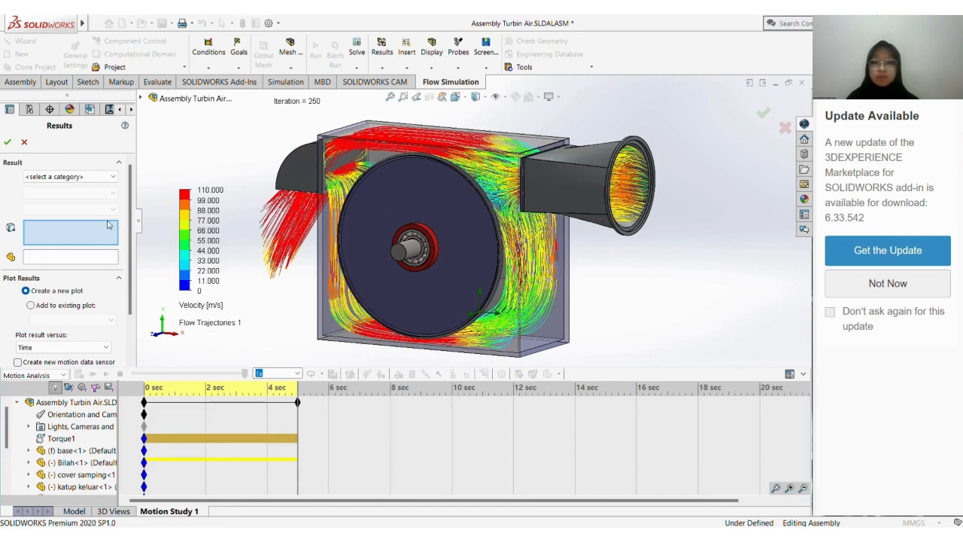
pyautogui.click(84, 178)
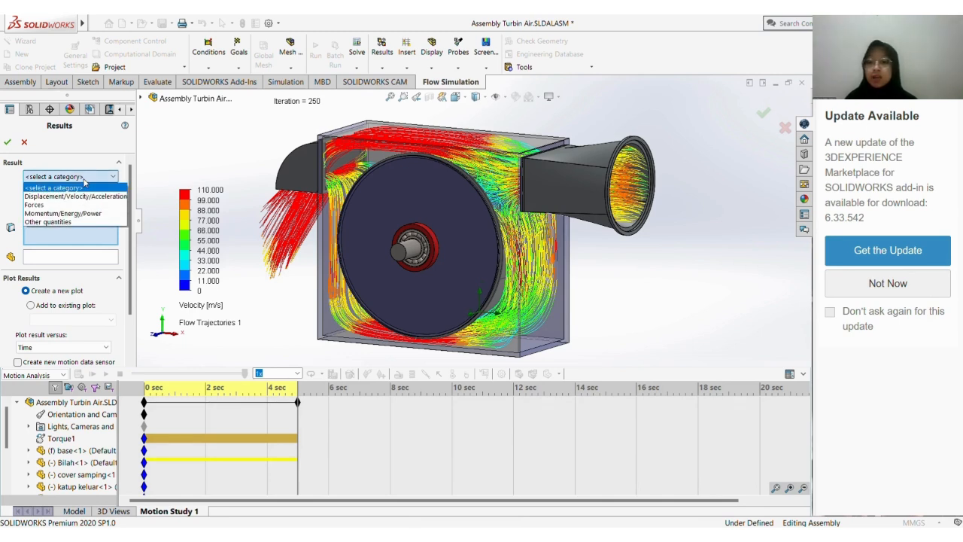
pyautogui.click(87, 195)
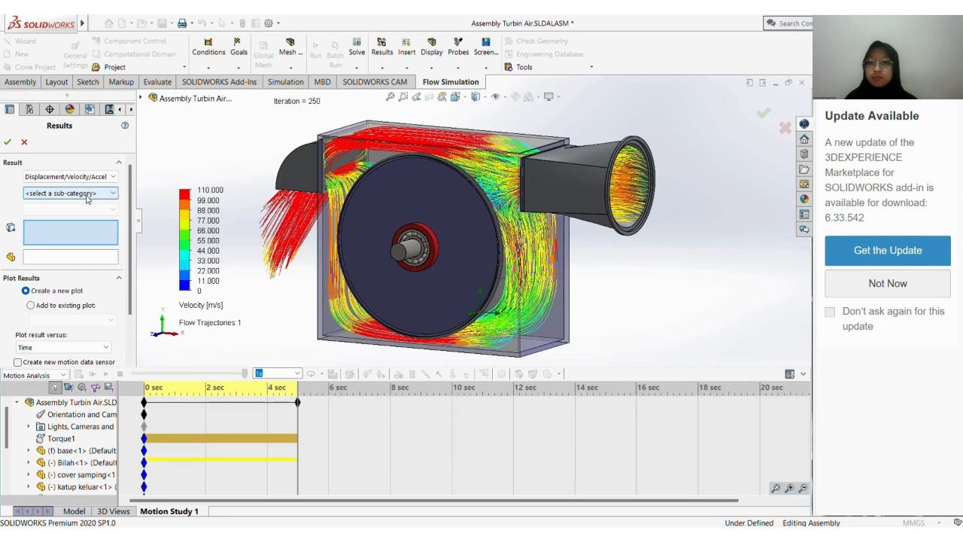
pyautogui.click(87, 194)
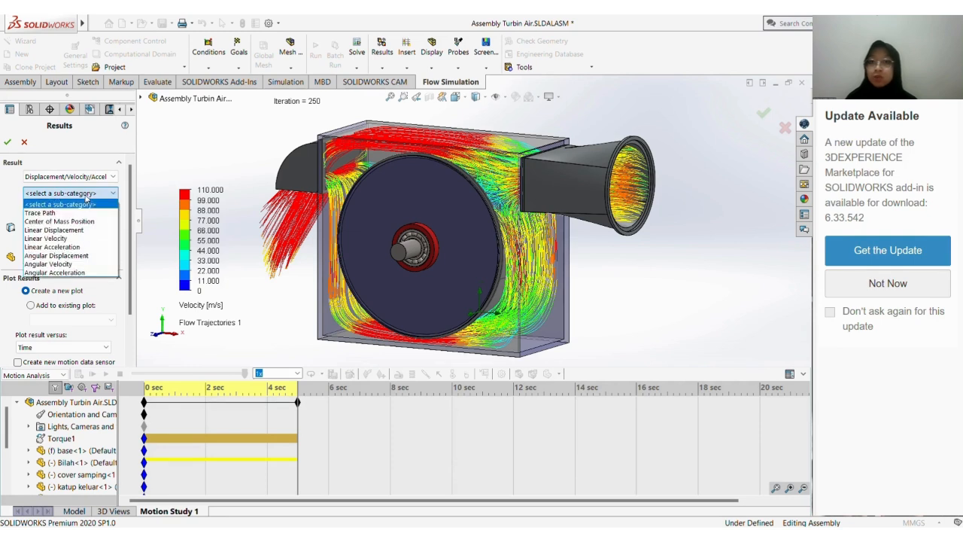
pyautogui.click(71, 265)
pyautogui.click(80, 211)
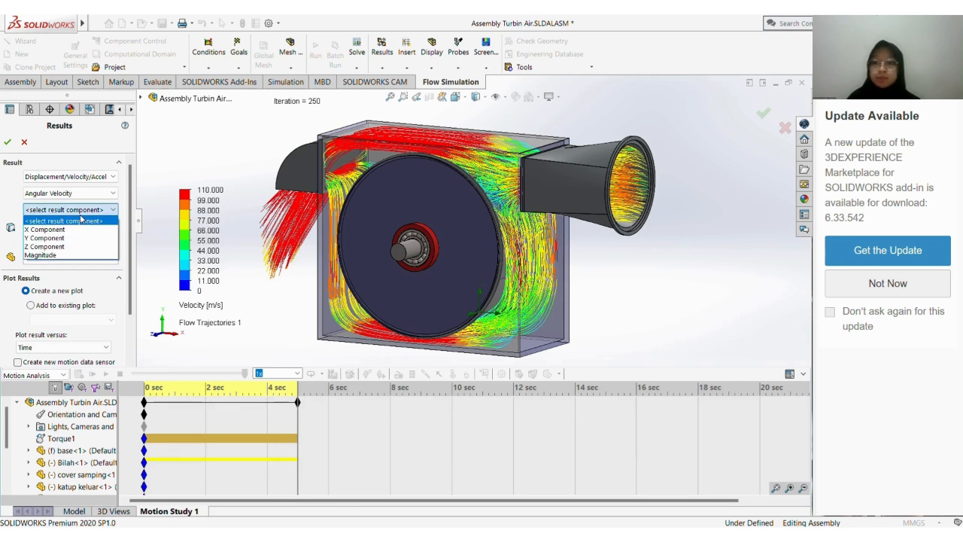
pyautogui.click(70, 255)
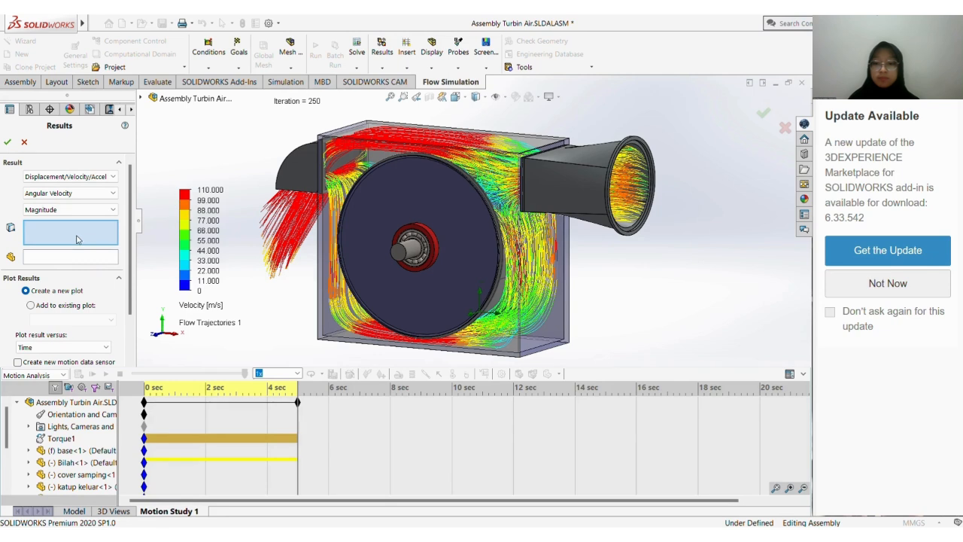
# Create the second plot from the shaft's end face with Bilah as the reference component, and move the graph over the model
pyautogui.click(397, 257)
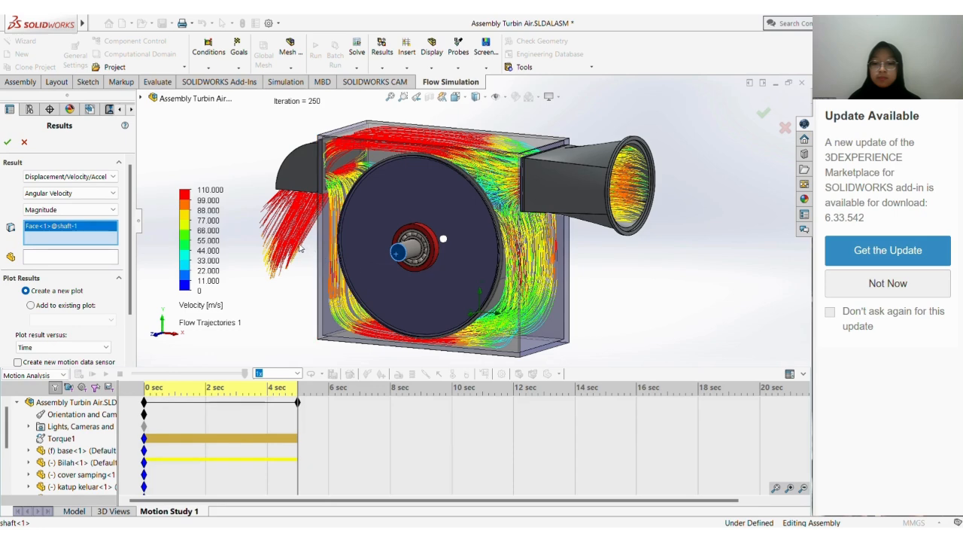
pyautogui.click(95, 259)
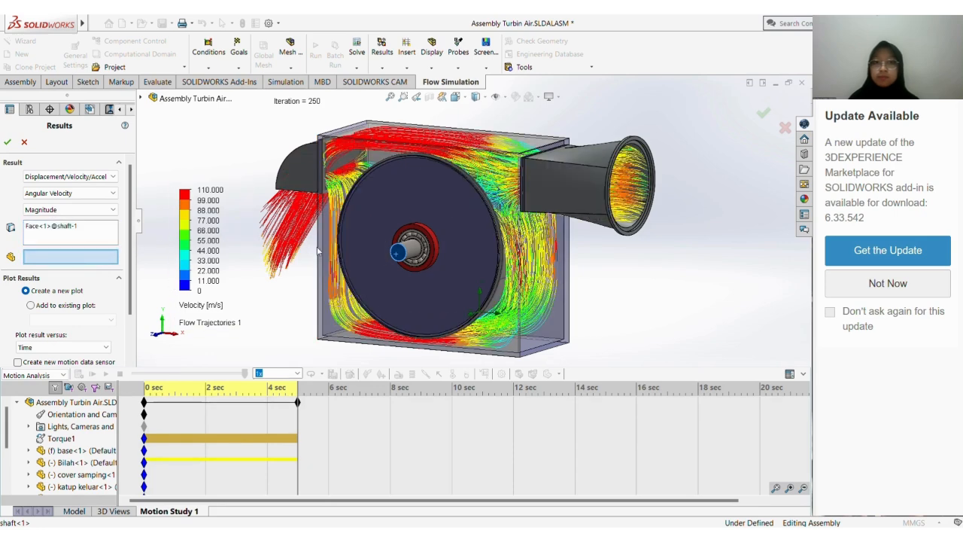
pyautogui.click(447, 239)
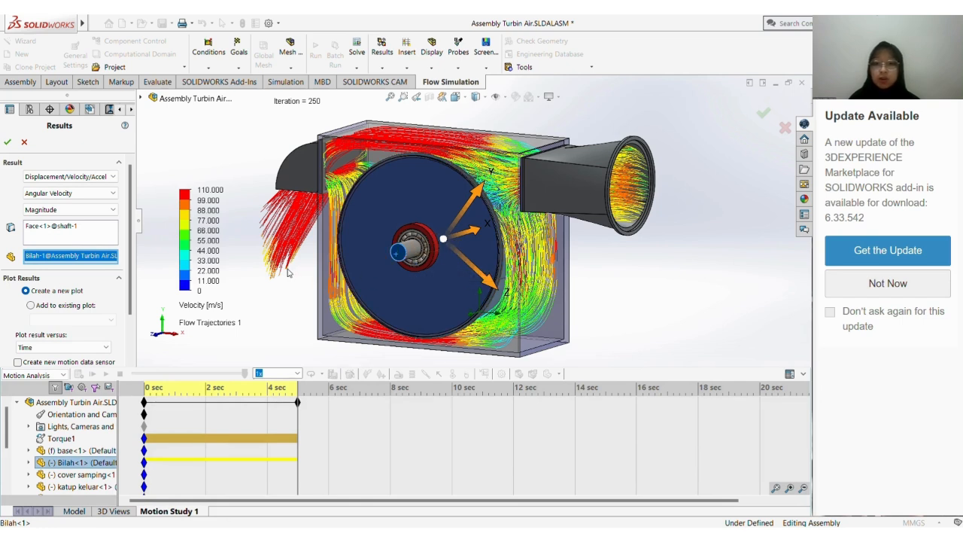
pyautogui.click(7, 142)
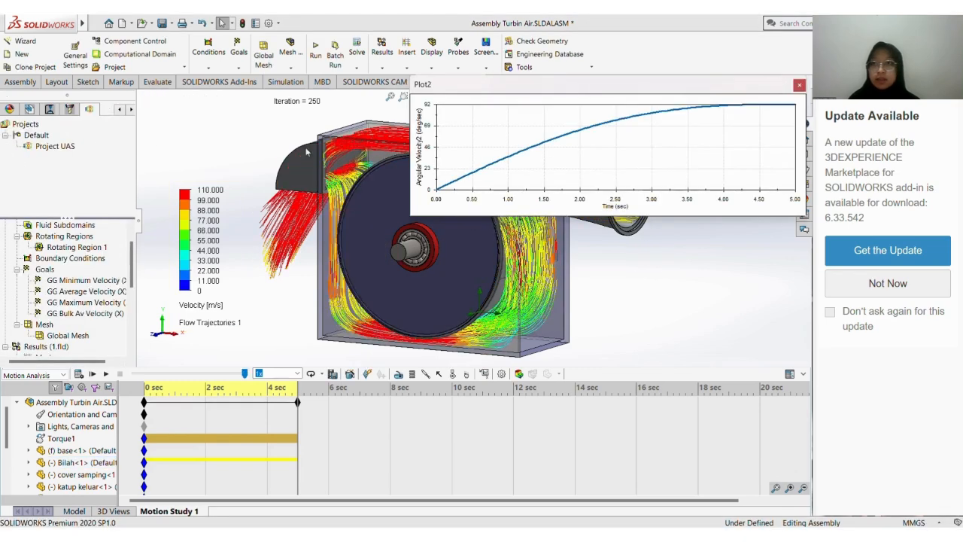
pyautogui.moveTo(591, 88); pyautogui.dragTo(451, 160)
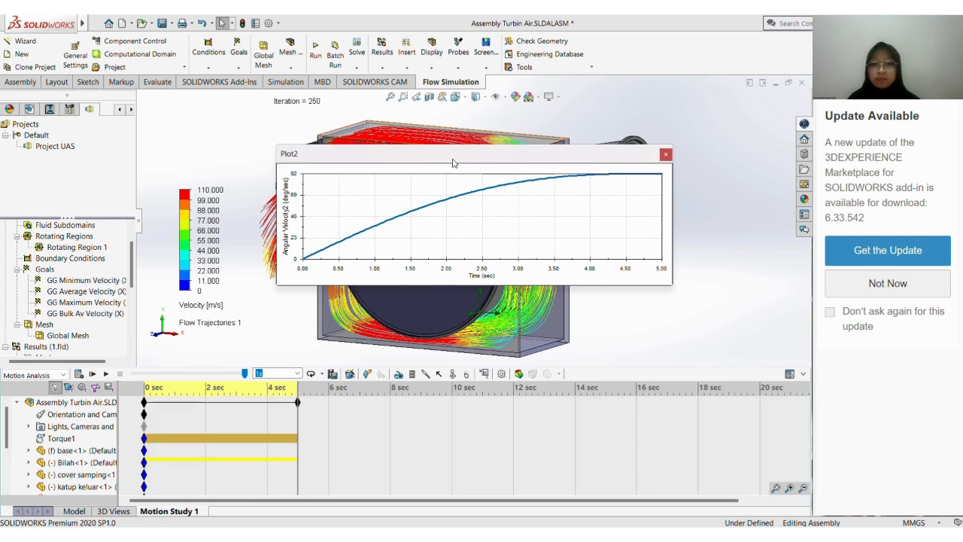
# Export the second angular velocity plot from the motion study's results to a spreadsheet
pyautogui.scroll(-1, 69, 462)
pyautogui.scroll(-3, 69, 462)
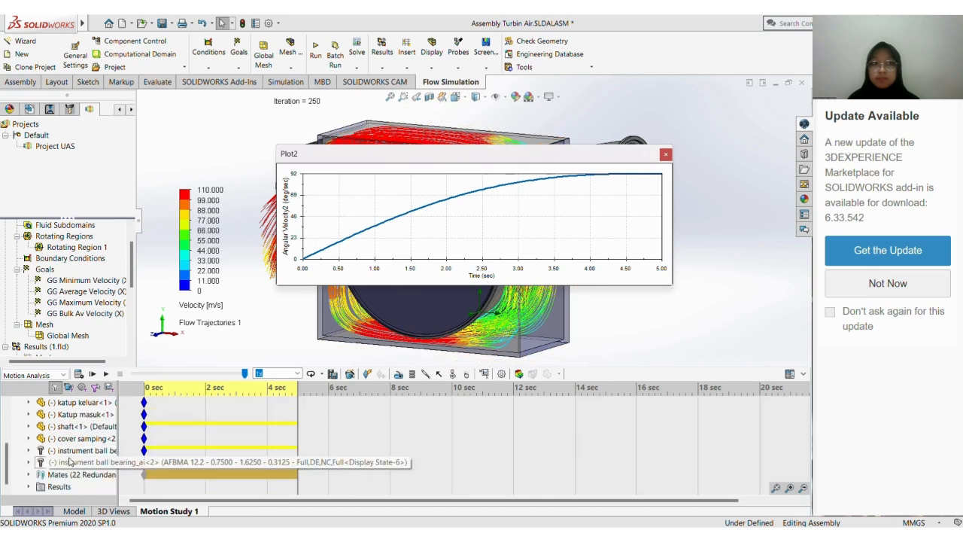
pyautogui.rightClick(369, 156)
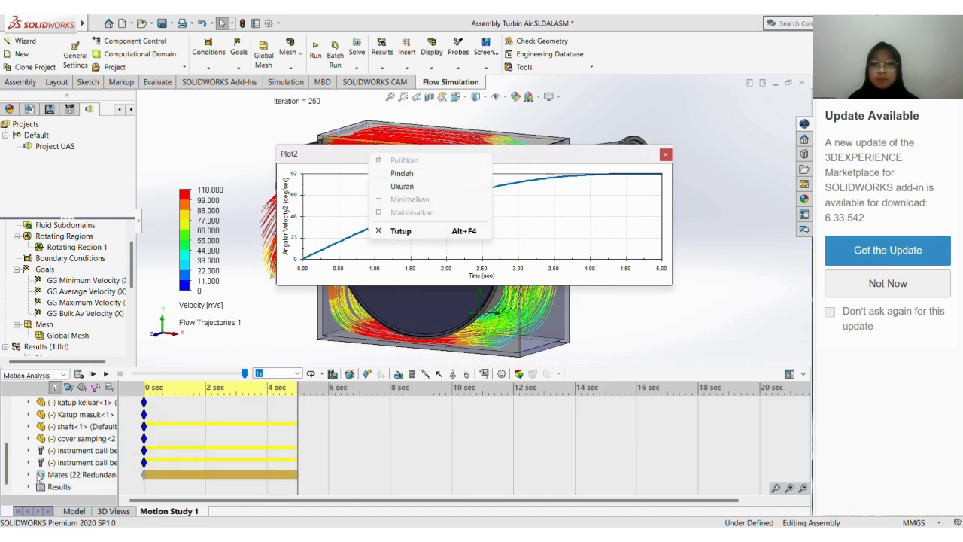
pyautogui.click(33, 490)
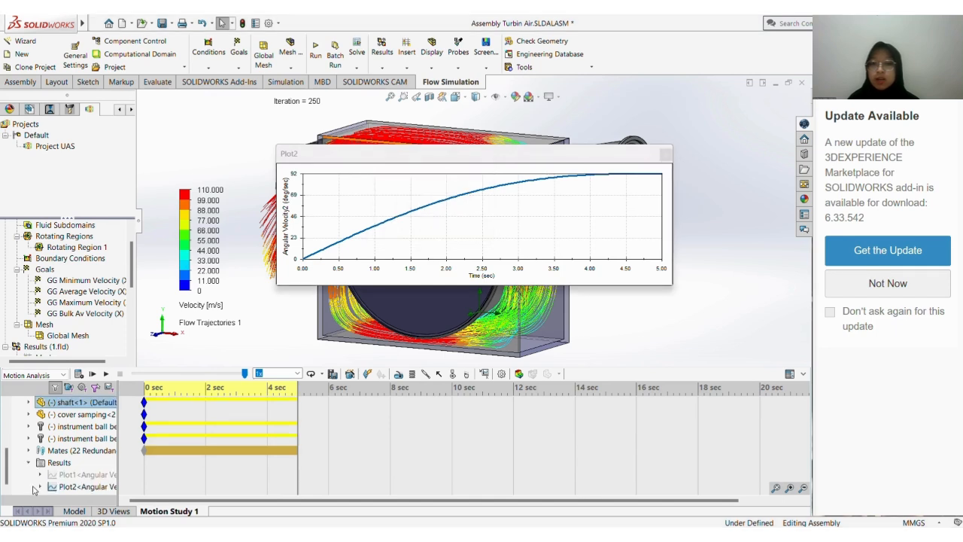
pyautogui.rightClick(76, 486)
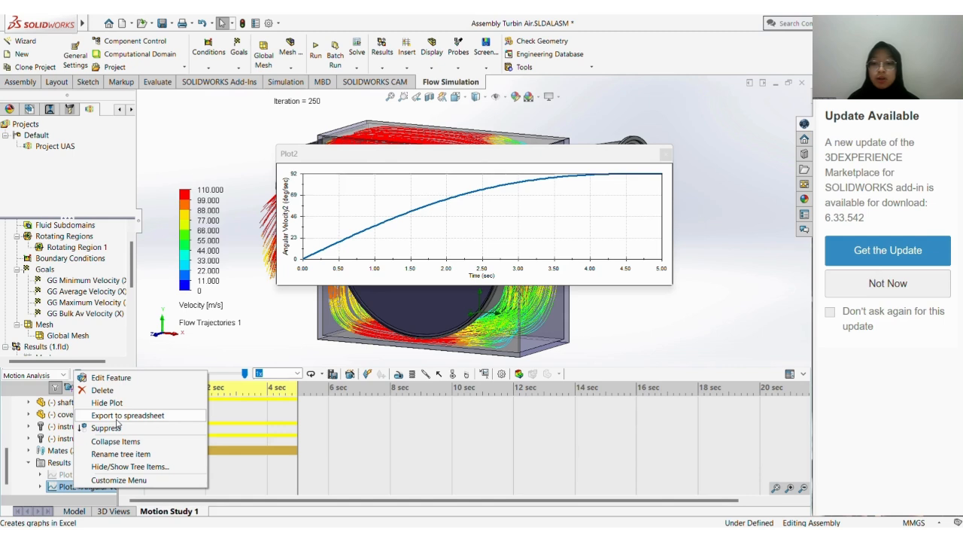
pyautogui.click(117, 422)
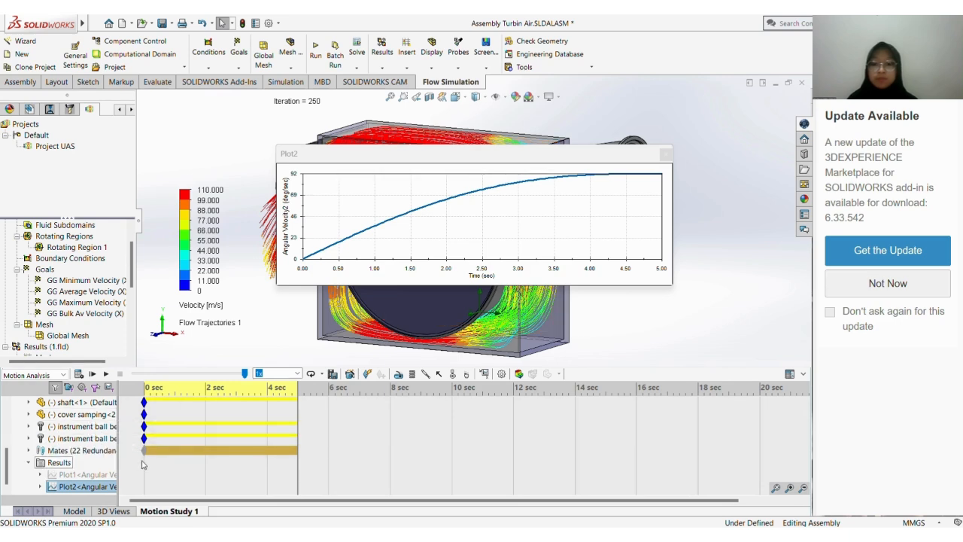
pyautogui.click(94, 487)
# Switch to the newly exported Excel workbook, maximize it, and examine its chart and the angular velocity data in Sheet1
pyautogui.moveTo(677, 535)
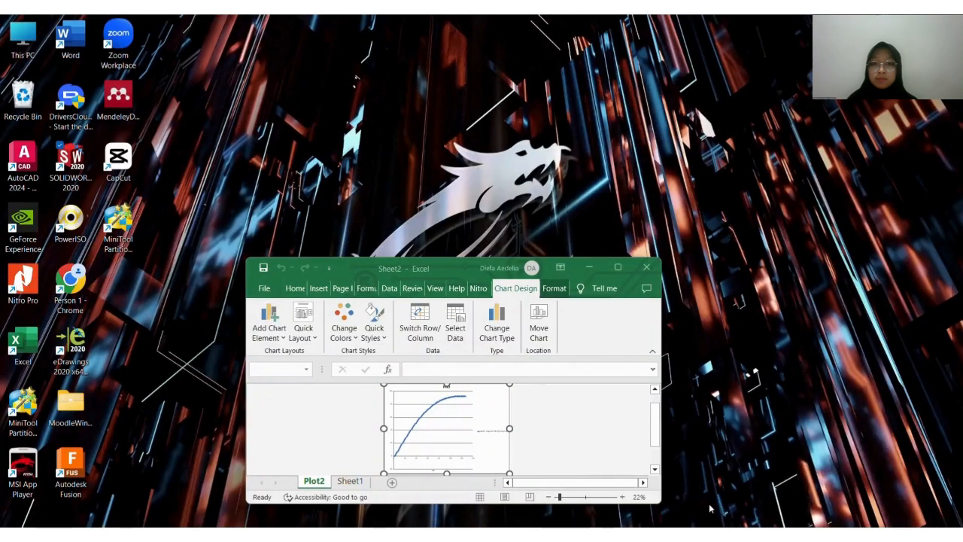
pyautogui.click(709, 508)
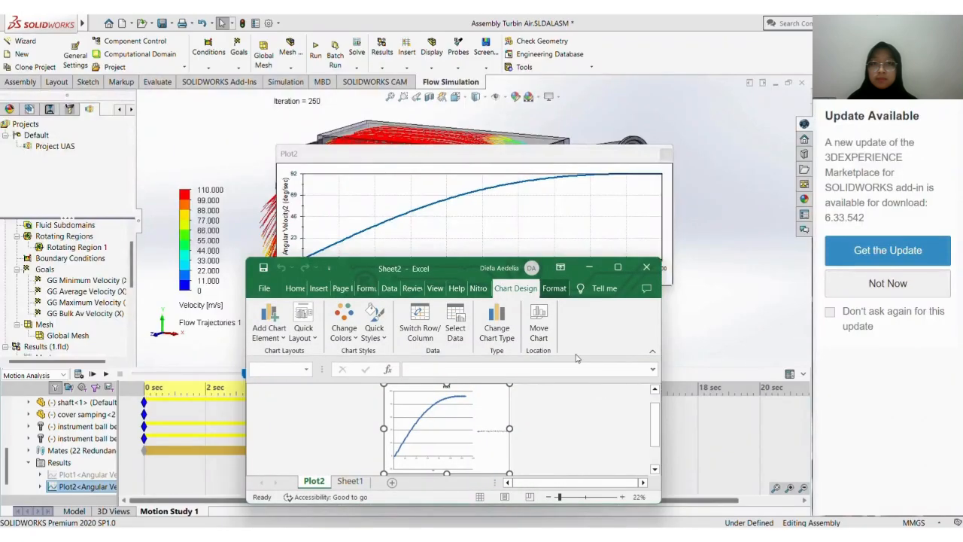
pyautogui.click(617, 267)
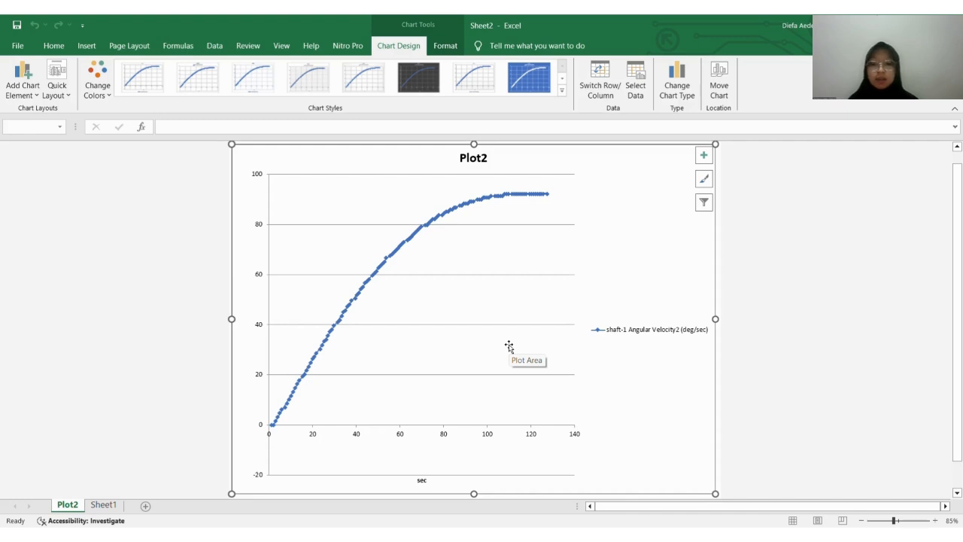
pyautogui.click(113, 505)
pyautogui.scroll(-3, 175, 375)
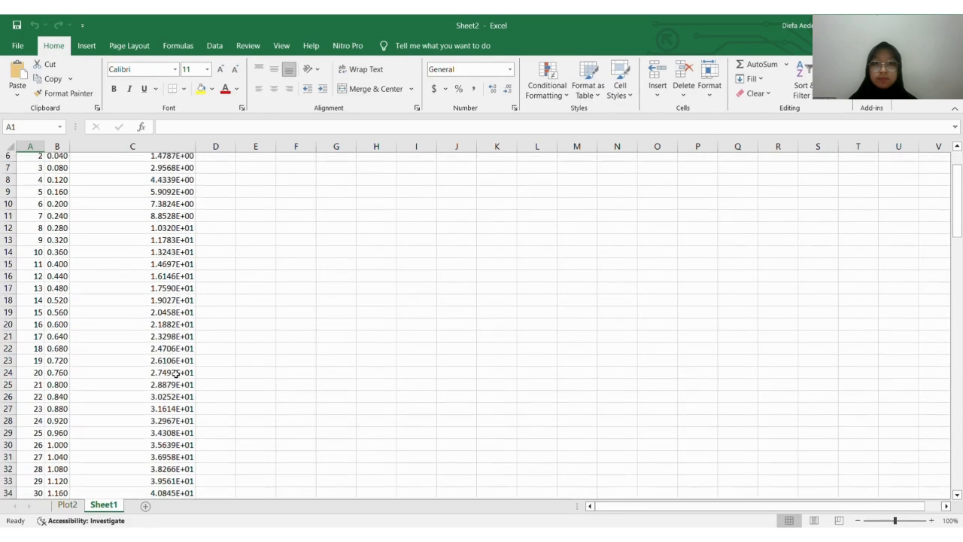
pyautogui.scroll(3, 175, 373)
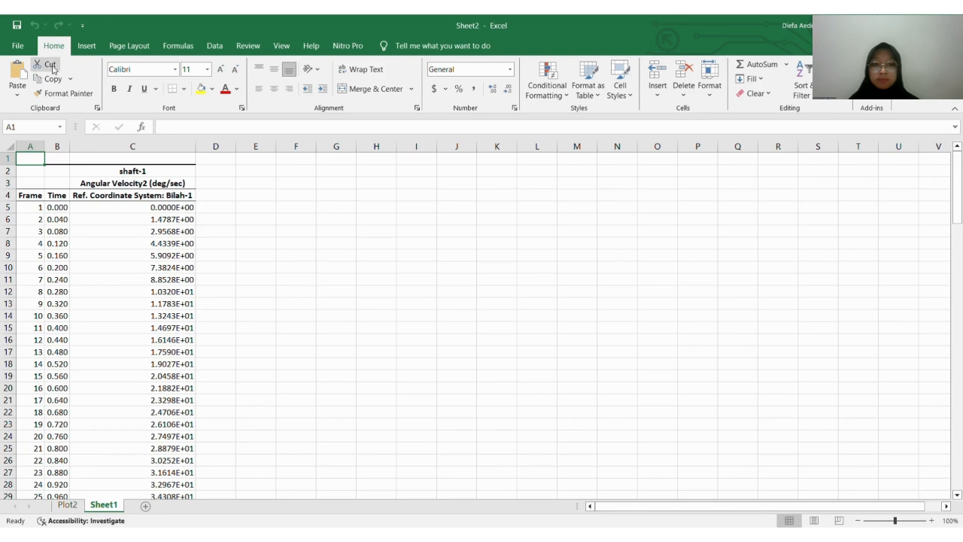
# Save the exported workbook in Documents under the file name "Flow Simulation Turbin Air 2"
pyautogui.click(34, 49)
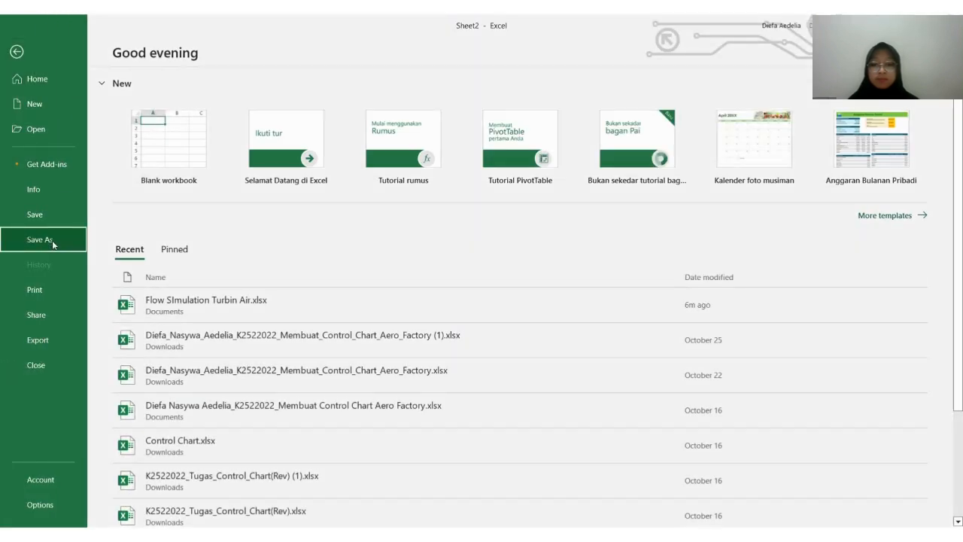
pyautogui.click(51, 240)
pyautogui.click(171, 372)
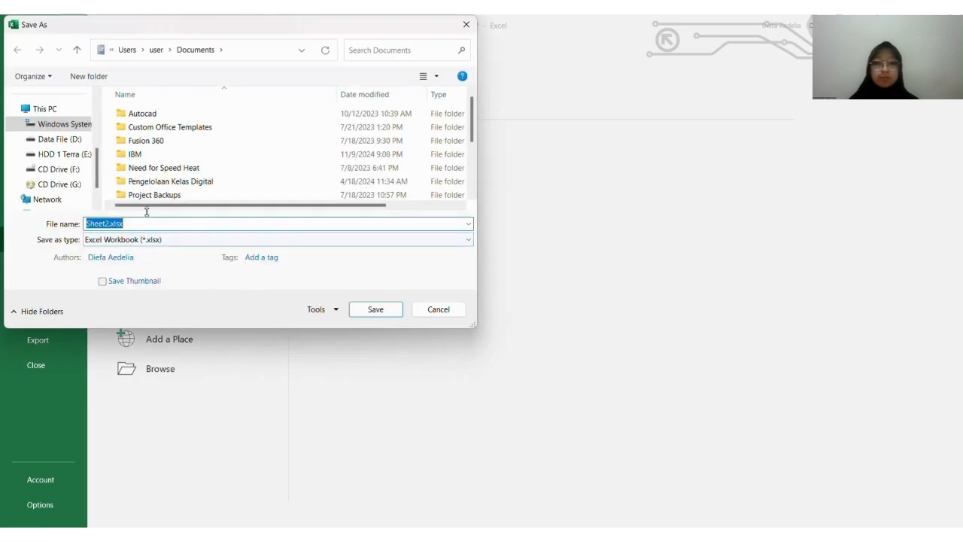
pyautogui.scroll(5, 53, 173)
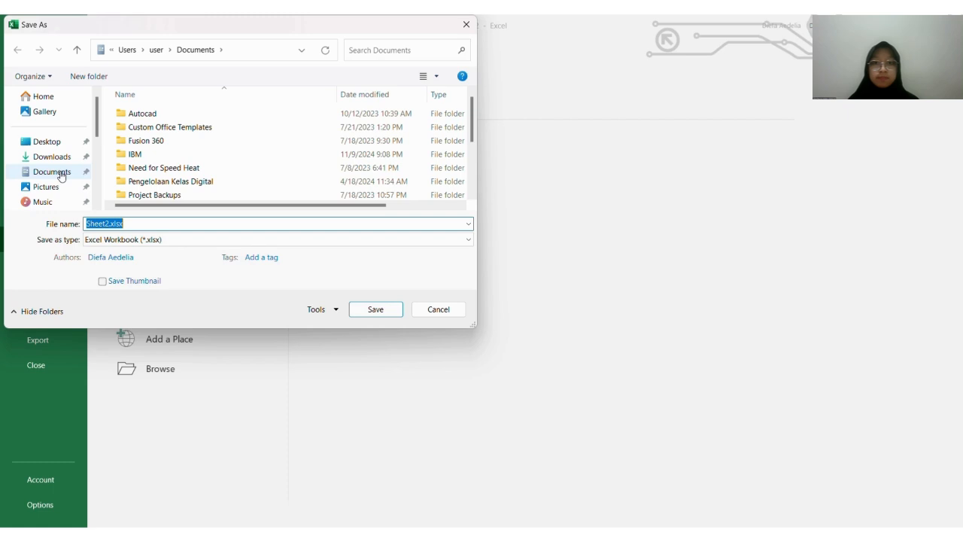
pyautogui.click(52, 171)
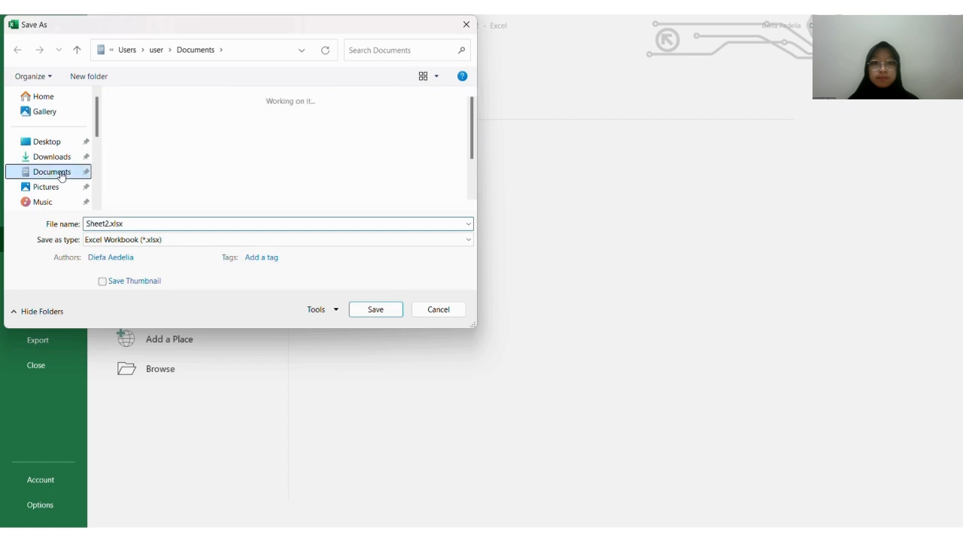
pyautogui.click(138, 223)
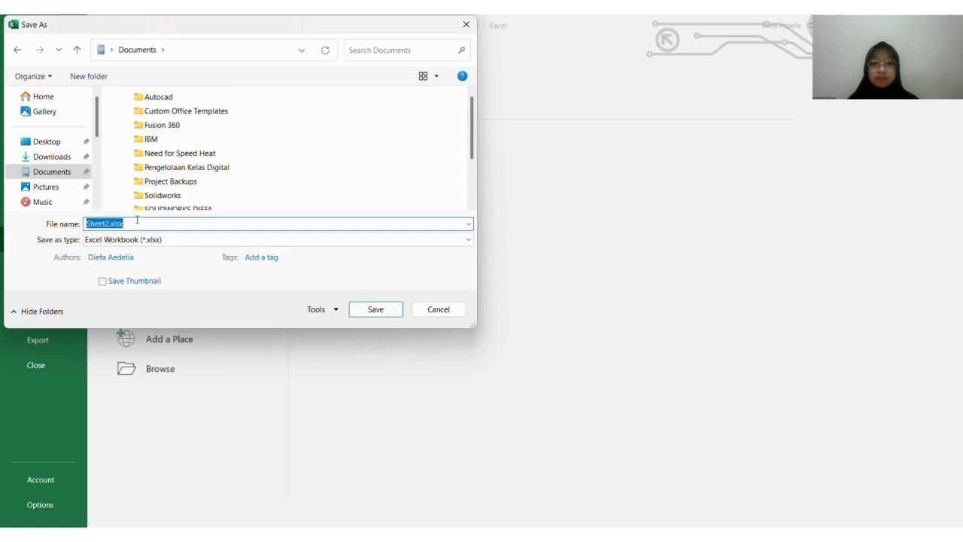
pyautogui.write('Flow ')
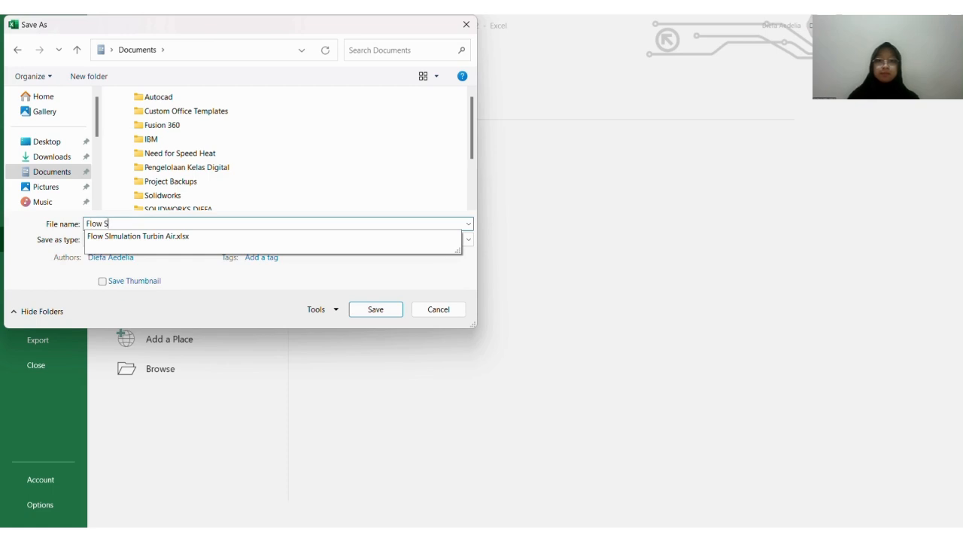
pyautogui.write('Simulatio')
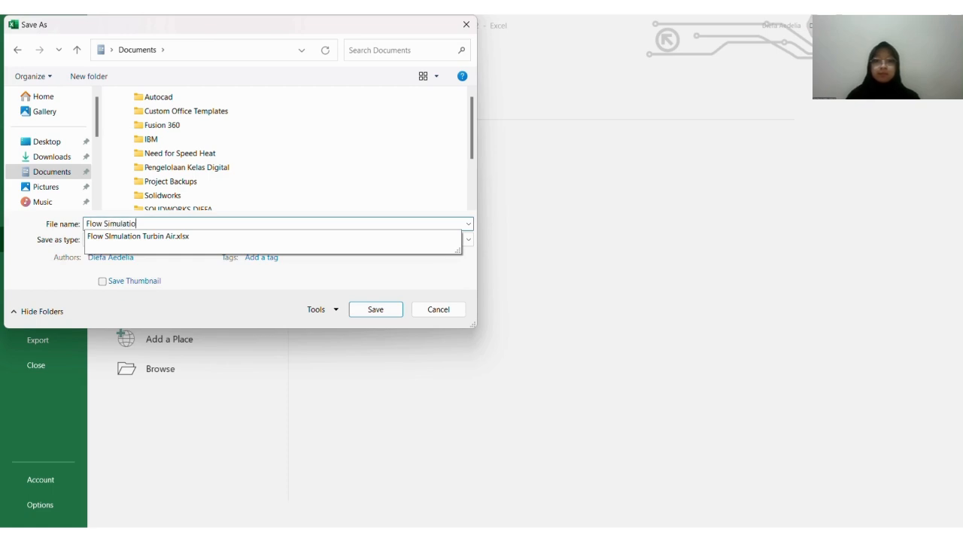
pyautogui.write('n Turbin ')
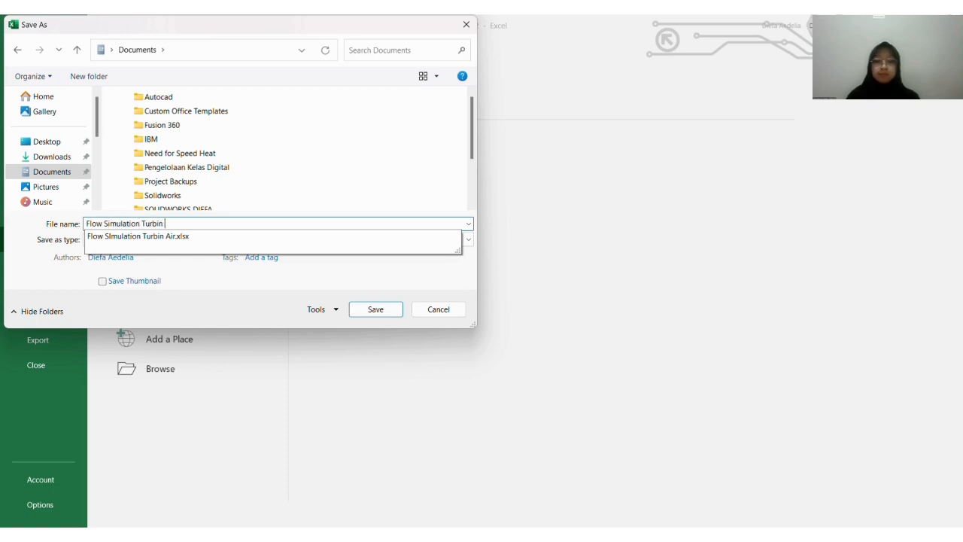
pyautogui.write('Air 2')
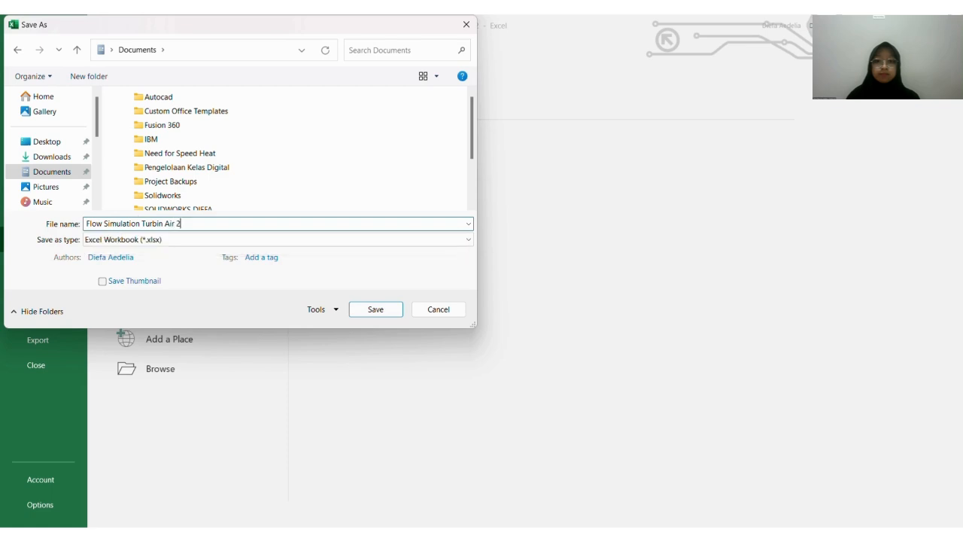
pyautogui.press('Return')
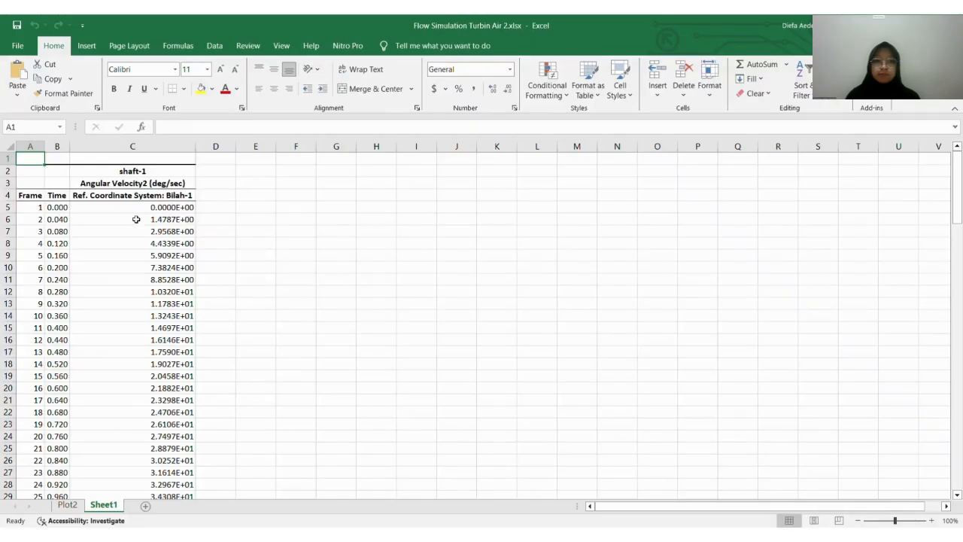